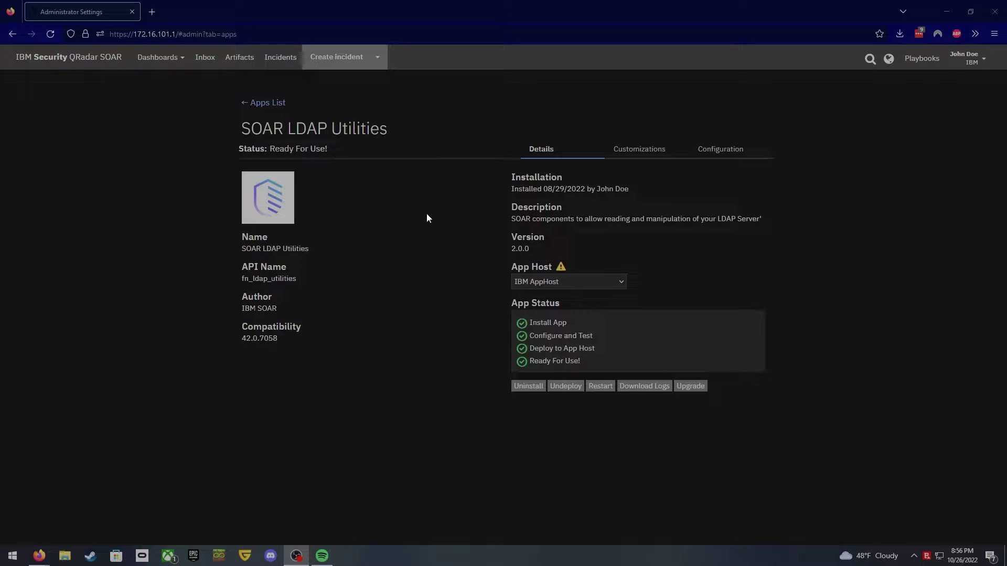
Step: Open the app.config settings file of SOAR LDAP Utilities and highlight its introductory comments about configuring multiple servers
{"action": "left_click", "coordinate": [728, 153]}
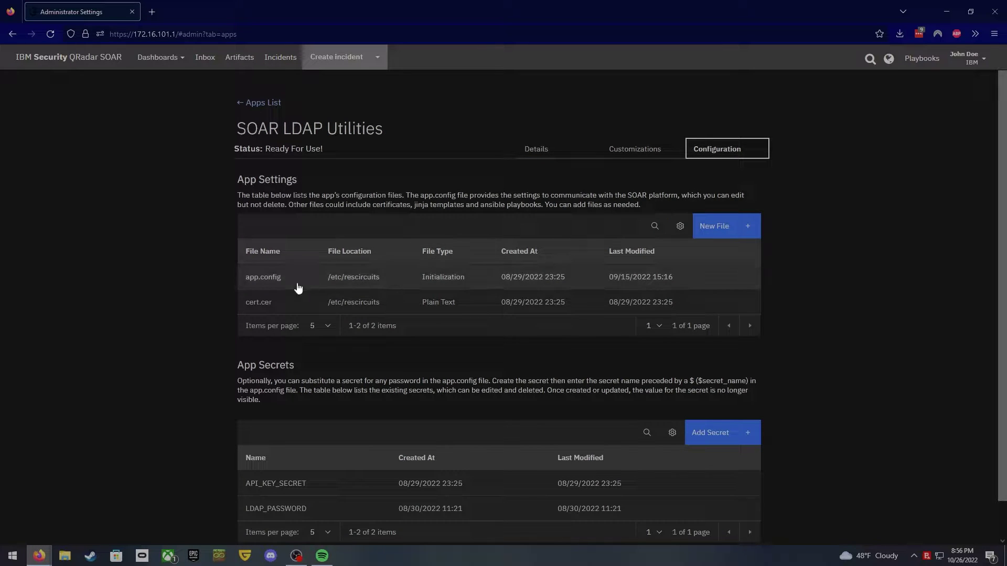
{"action": "left_click", "coordinate": [253, 287]}
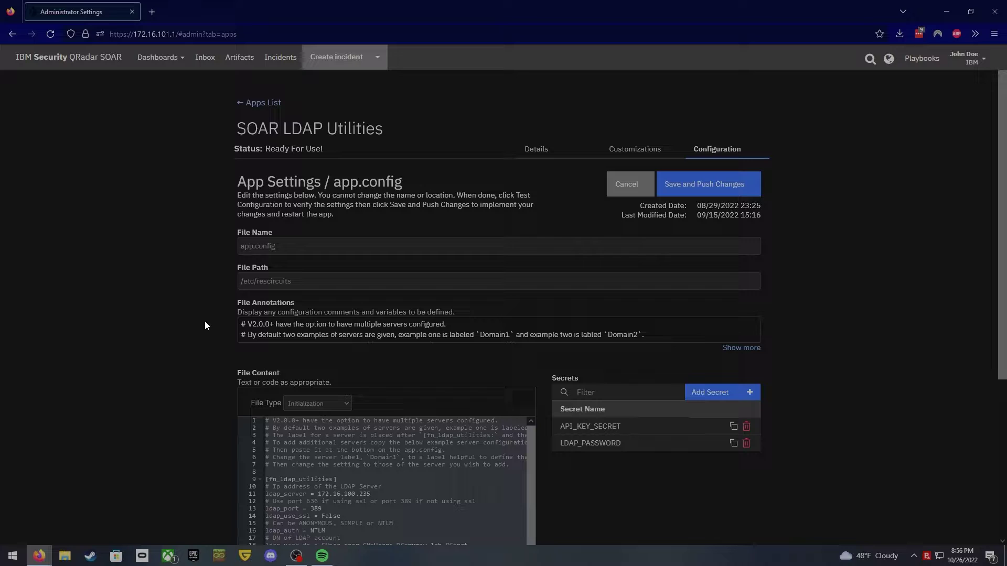
{"action": "scroll", "coordinate": [204, 325], "scroll_direction": "down", "scroll_amount": 1}
{"action": "scroll", "coordinate": [205, 325], "scroll_direction": "down", "scroll_amount": 1}
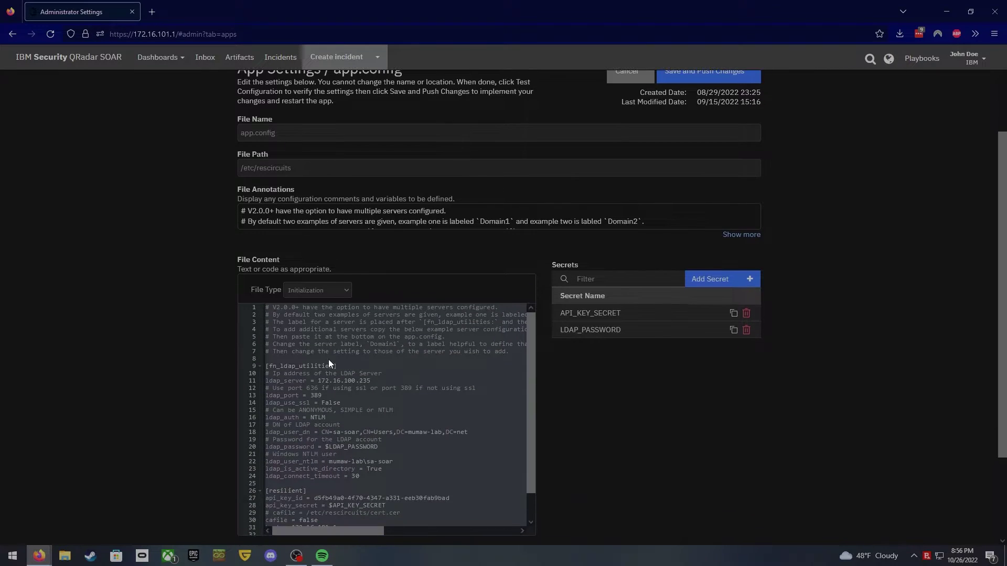
{"action": "left_click", "coordinate": [279, 309]}
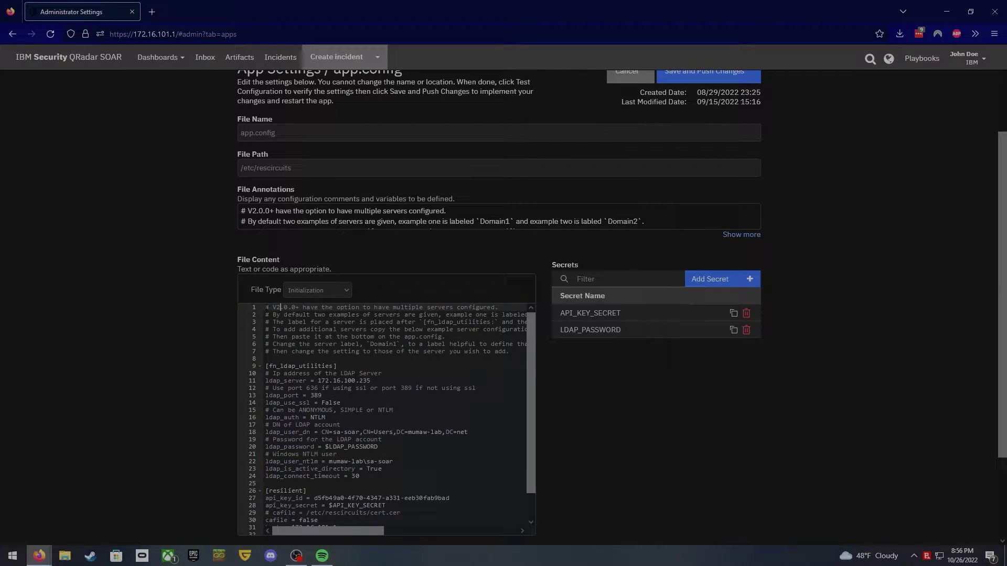
{"action": "left_click_drag", "start_coordinate": [266, 309], "coordinate": [334, 354]}
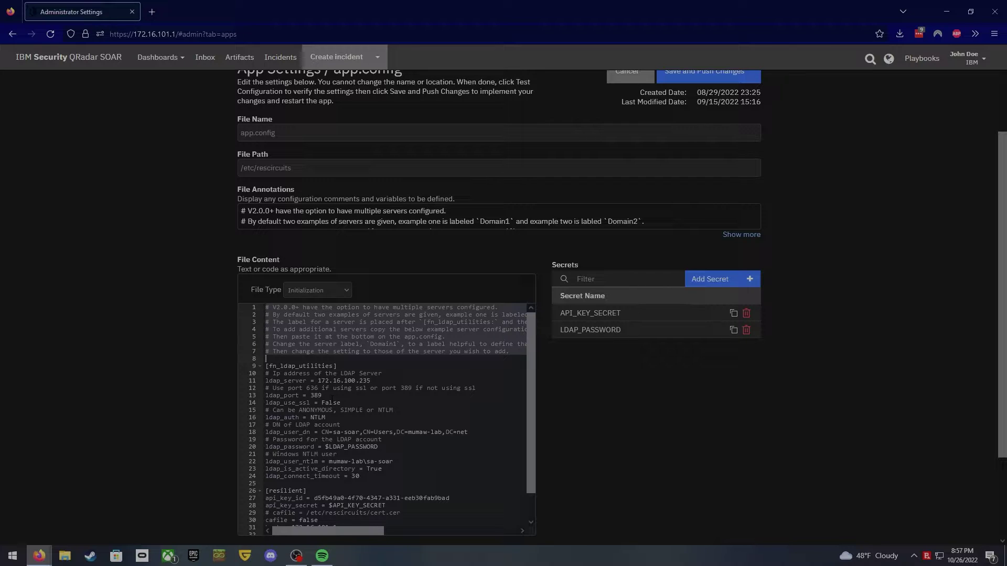
Step: Duplicate the whole [fn_ldap_utilities] section directly below the original, before the [resilient] section
{"action": "left_click_drag", "start_coordinate": [265, 366], "coordinate": [360, 476]}
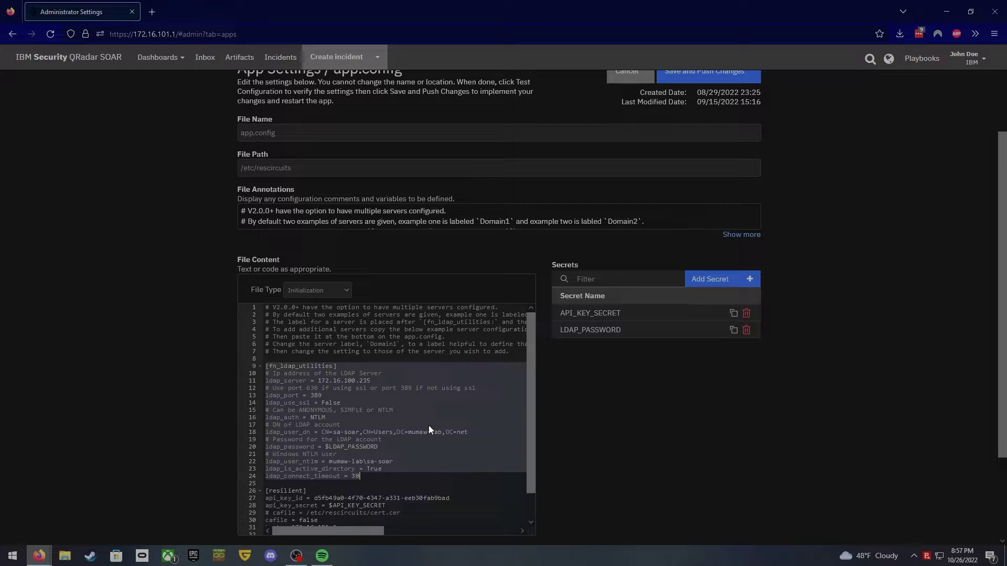
{"action": "right_click", "coordinate": [329, 368]}
{"action": "left_click", "coordinate": [363, 429]}
{"action": "left_click", "coordinate": [342, 476]}
{"action": "key", "text": "Return"}
{"action": "key", "text": "Return"}
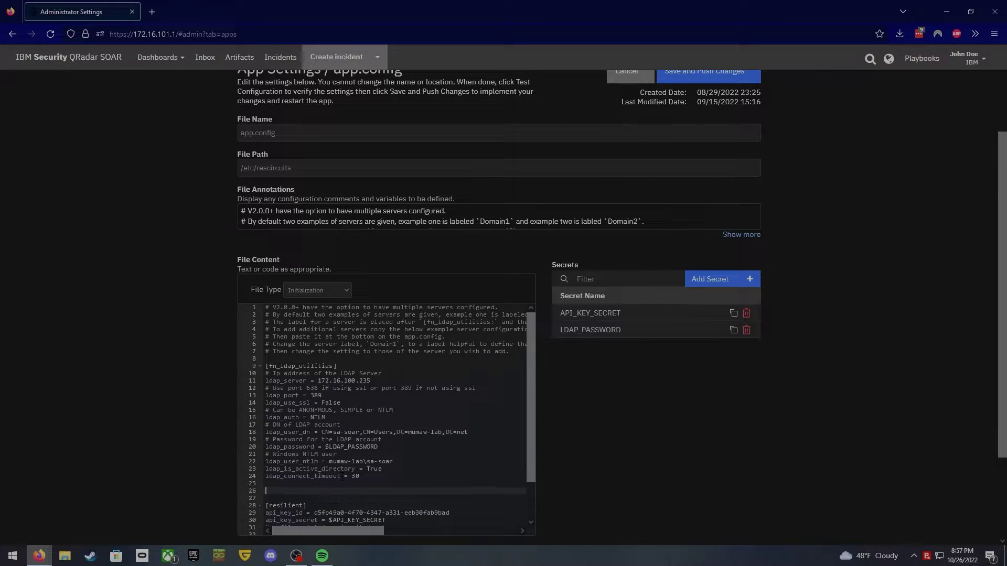
{"action": "key", "text": "ctrl+v"}
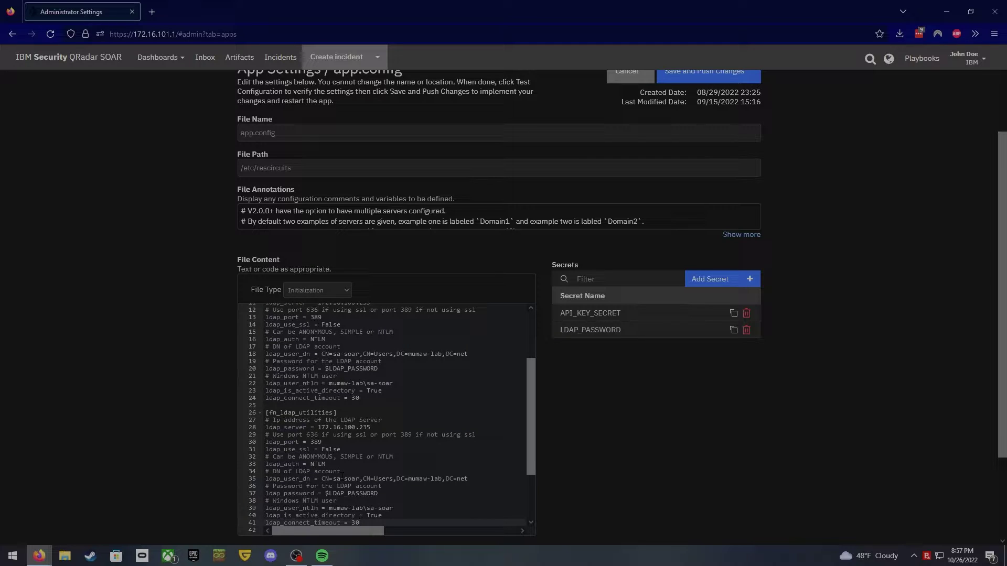
Step: Add the label :MumawLab to the first fn_ldap_utilities header and :SomeOtherDomain to the duplicated one
{"action": "scroll", "coordinate": [342, 477], "scroll_direction": "up", "scroll_amount": 3}
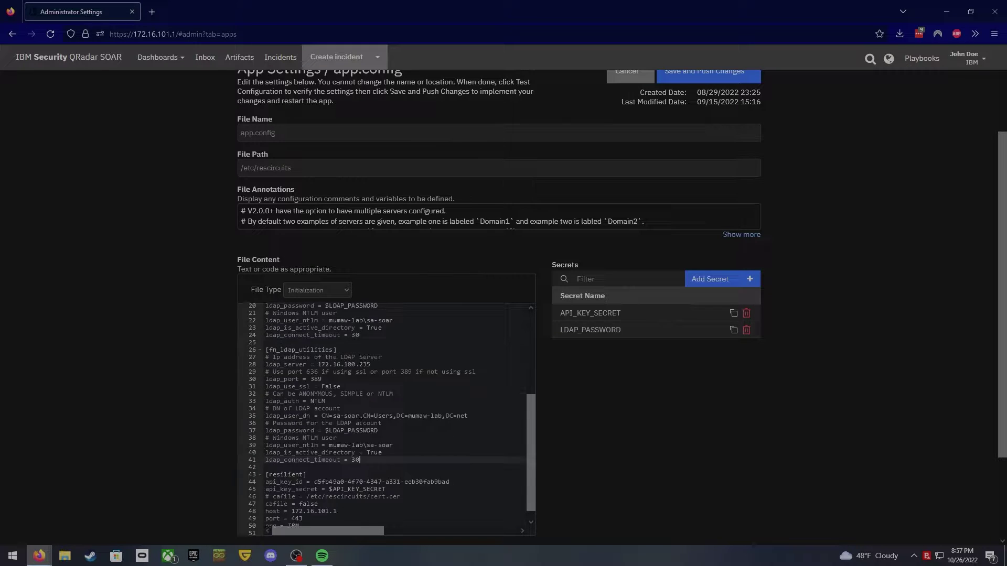
{"action": "left_click", "coordinate": [336, 350]}
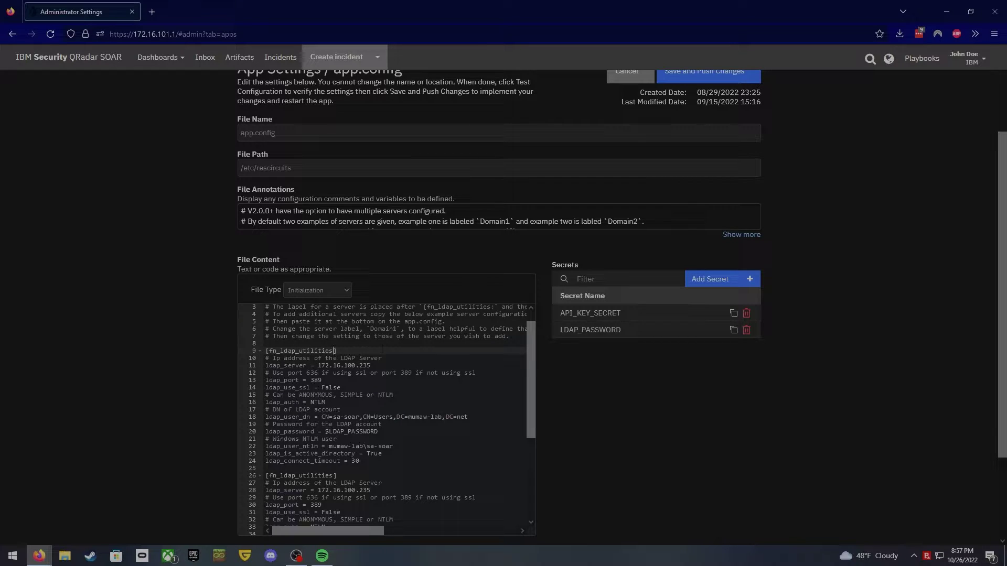
{"action": "type", "text": ":Mumawlab"}
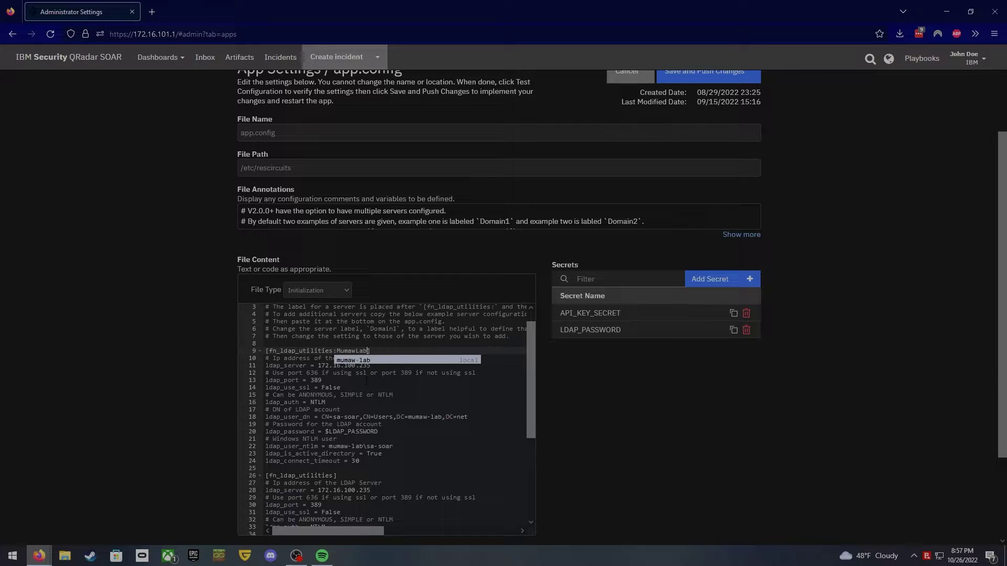
{"action": "left_click", "coordinate": [338, 475]}
{"action": "type", "text": ":"}
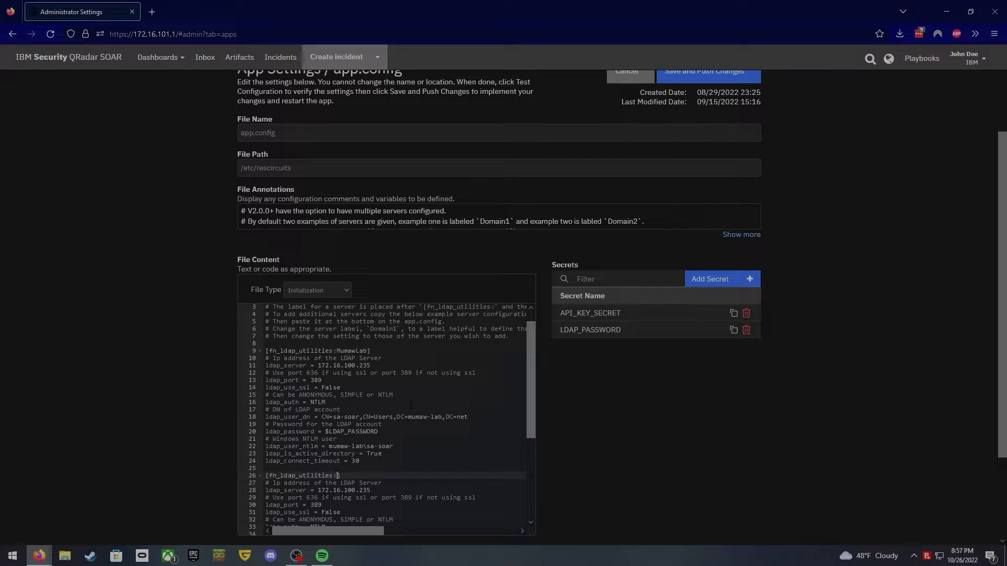
{"action": "type", "text": "SomeOtherDomain"}
{"action": "left_click_drag", "start_coordinate": [337, 351], "coordinate": [369, 350]}
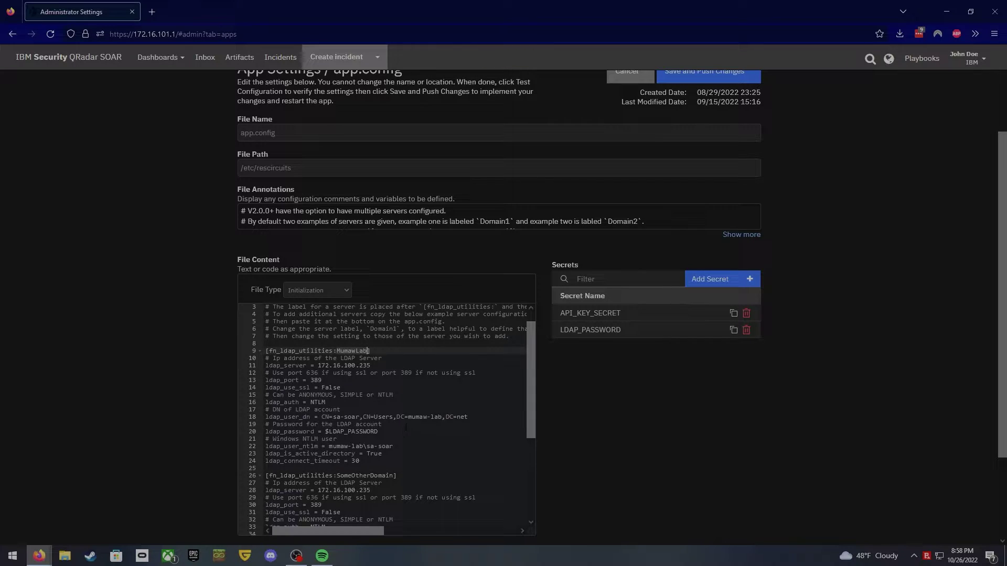
{"action": "left_click_drag", "start_coordinate": [337, 476], "coordinate": [395, 476]}
Step: Delete the duplicated SomeOtherDomain section and remove the label from the original fn_ldap_utilities header
{"action": "scroll", "coordinate": [418, 489], "scroll_direction": "down", "scroll_amount": 2}
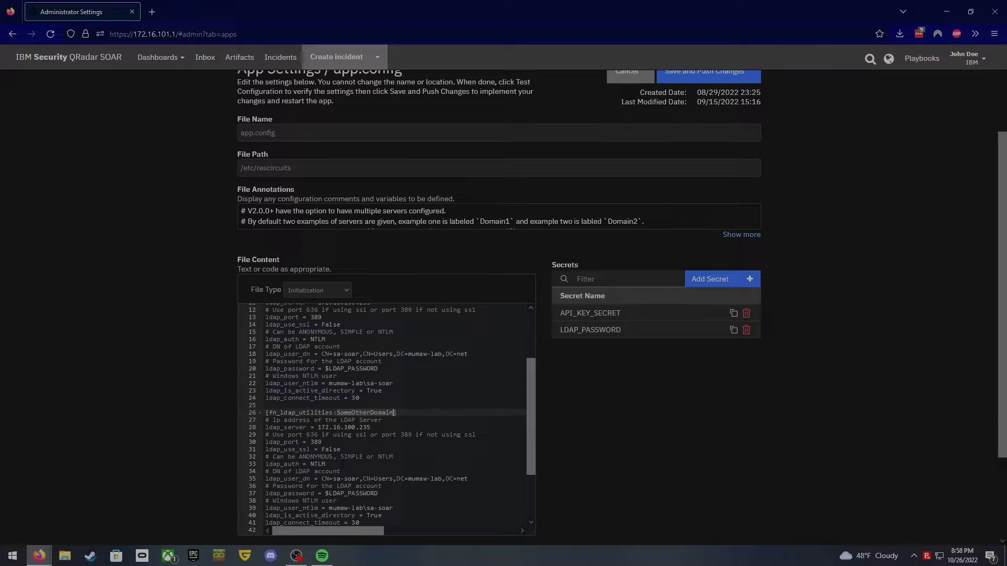
{"action": "scroll", "coordinate": [341, 463], "scroll_direction": "down", "scroll_amount": 3}
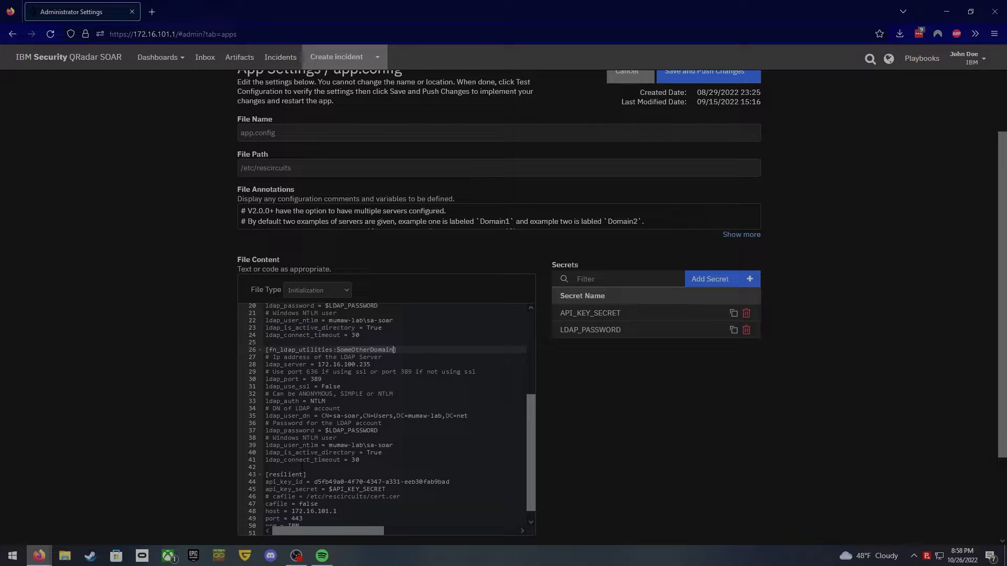
{"action": "left_click_drag", "start_coordinate": [302, 467], "coordinate": [266, 342]}
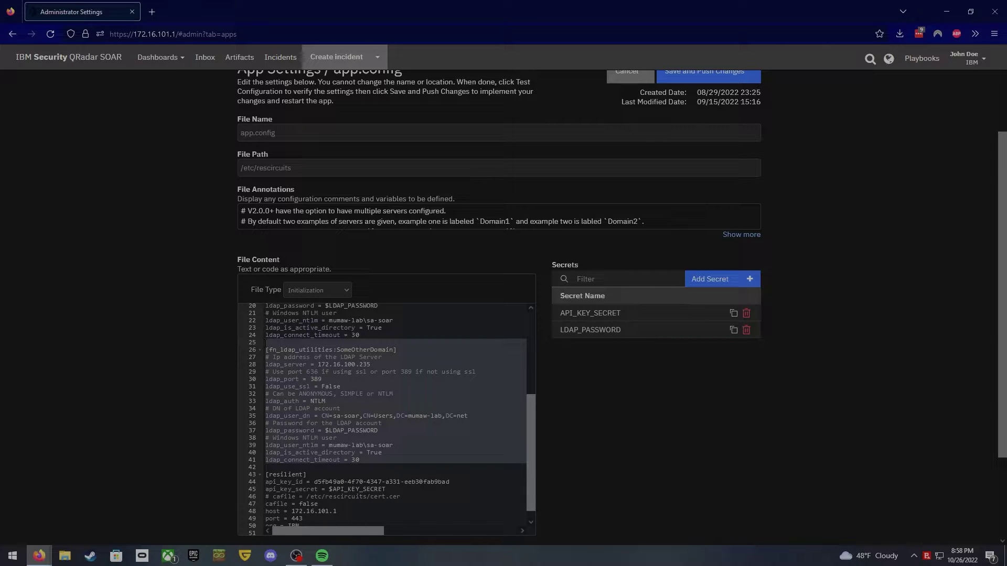
{"action": "key", "text": "BackSpace"}
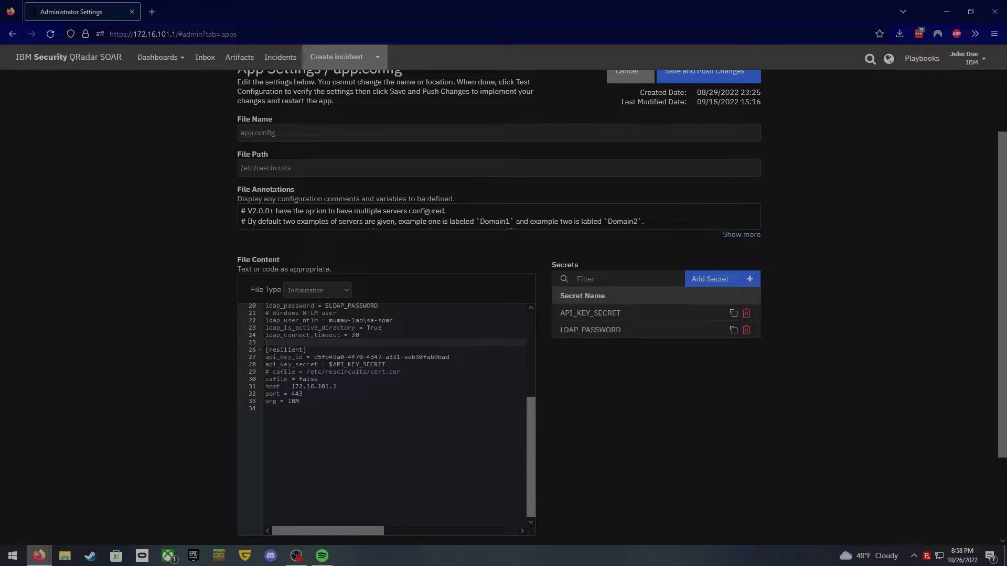
{"action": "scroll", "coordinate": [388, 409], "scroll_direction": "up", "scroll_amount": 4}
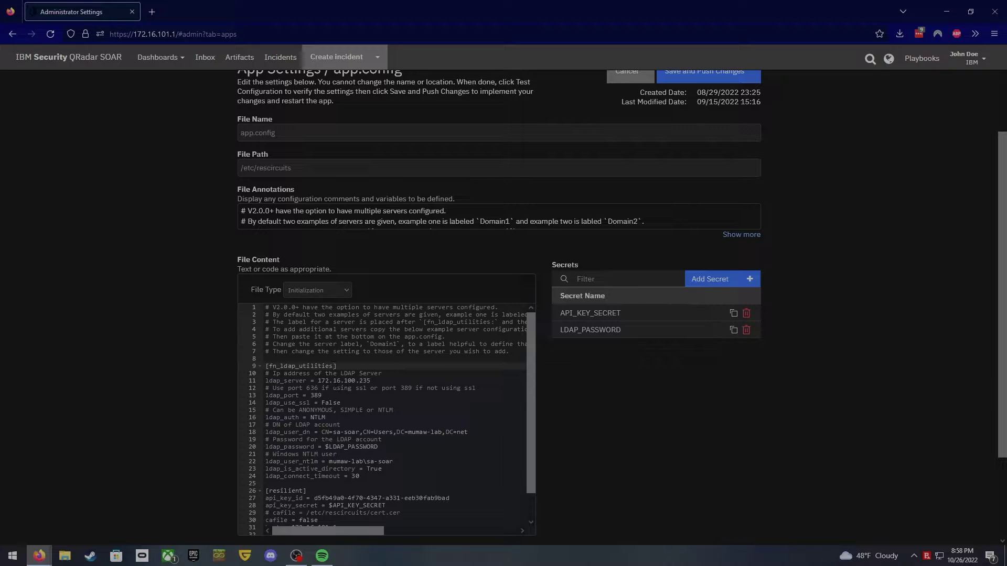
Step: Review the LDAP server address, port, SSL, authentication type, NTLM user, Active Directory and connection timeout settings
{"action": "triple_click", "coordinate": [315, 381]}
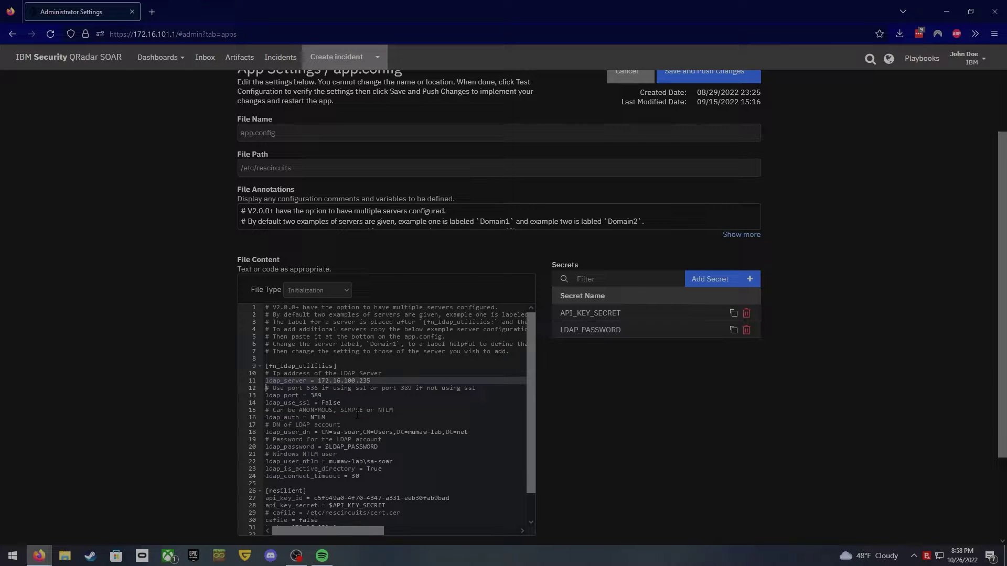
{"action": "triple_click", "coordinate": [312, 396]}
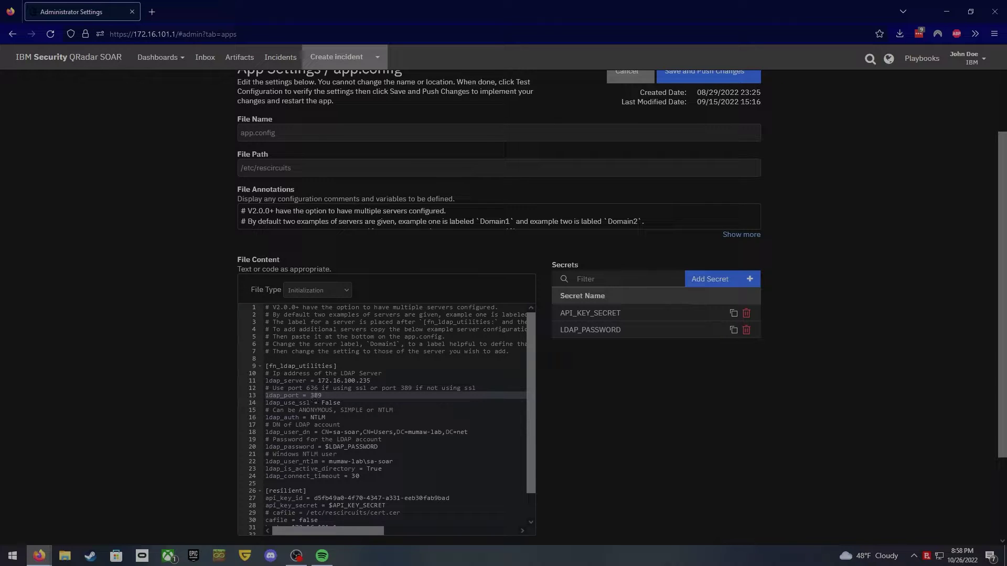
{"action": "triple_click", "coordinate": [334, 389]}
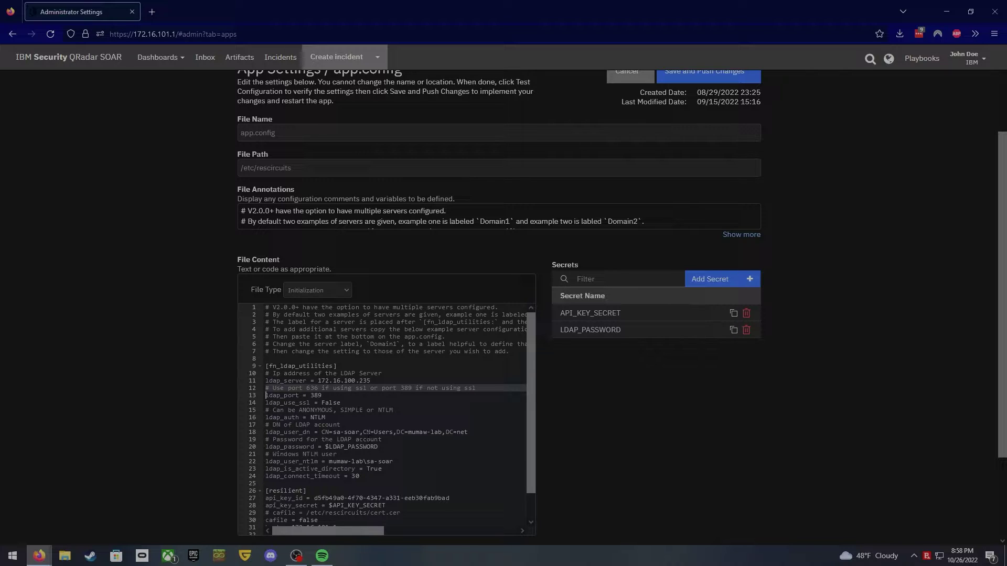
{"action": "triple_click", "coordinate": [337, 403]}
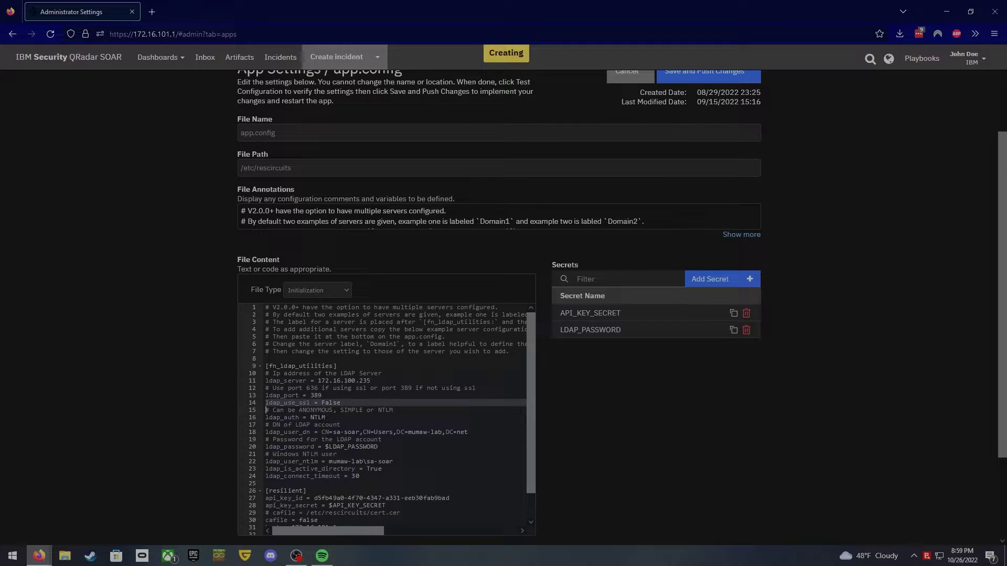
{"action": "triple_click", "coordinate": [321, 418]}
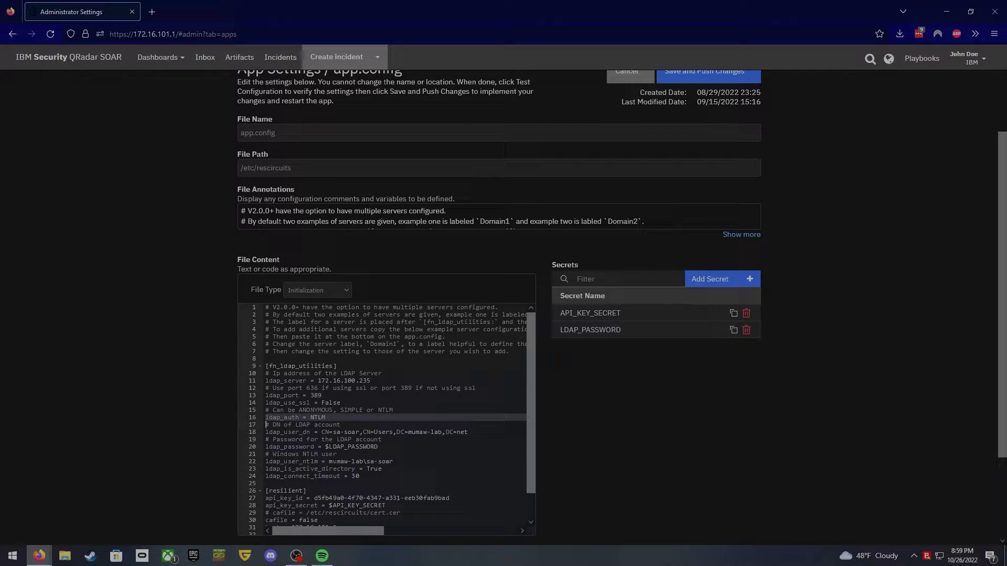
{"action": "left_click", "coordinate": [346, 462]}
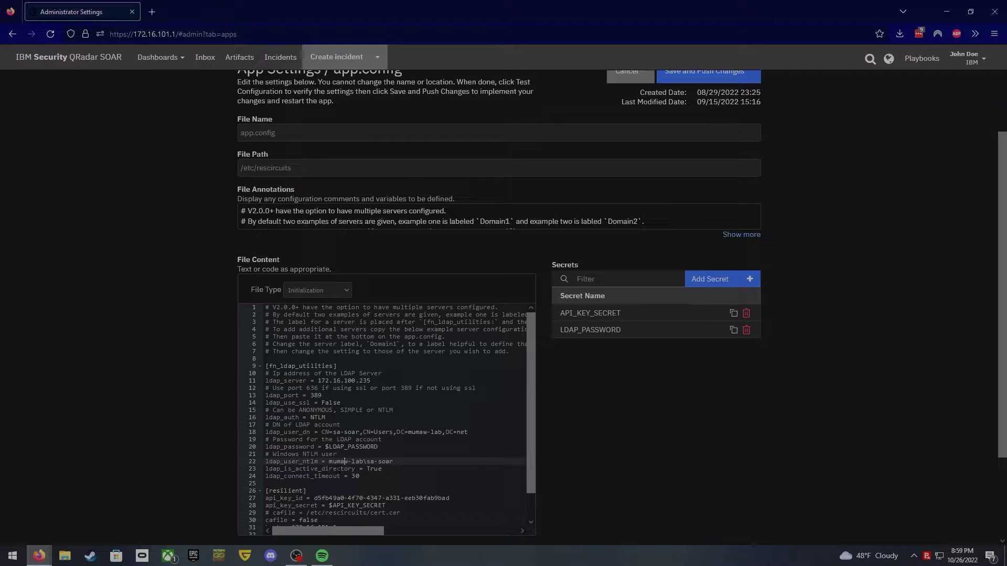
{"action": "triple_click", "coordinate": [338, 469]}
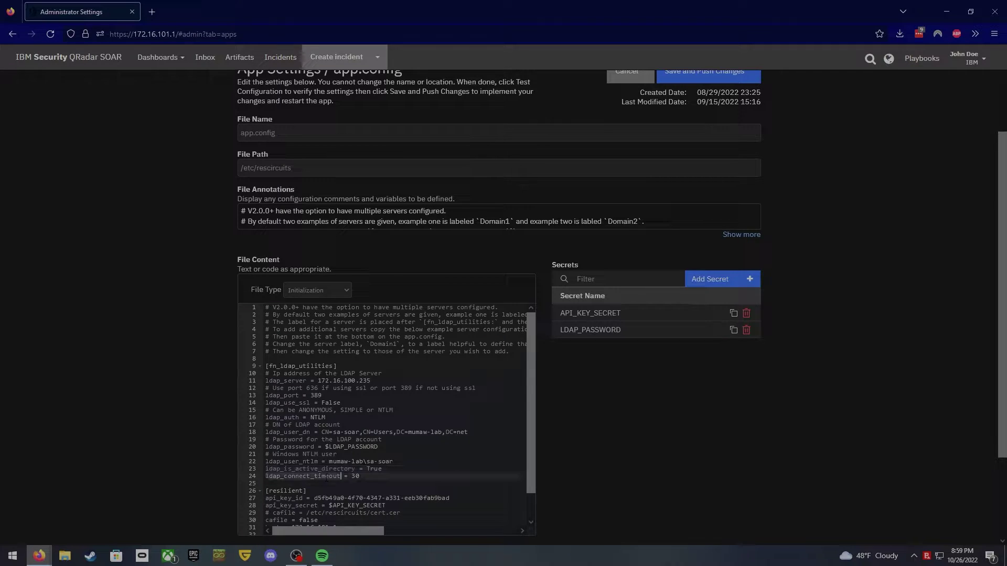
{"action": "triple_click", "coordinate": [326, 477]}
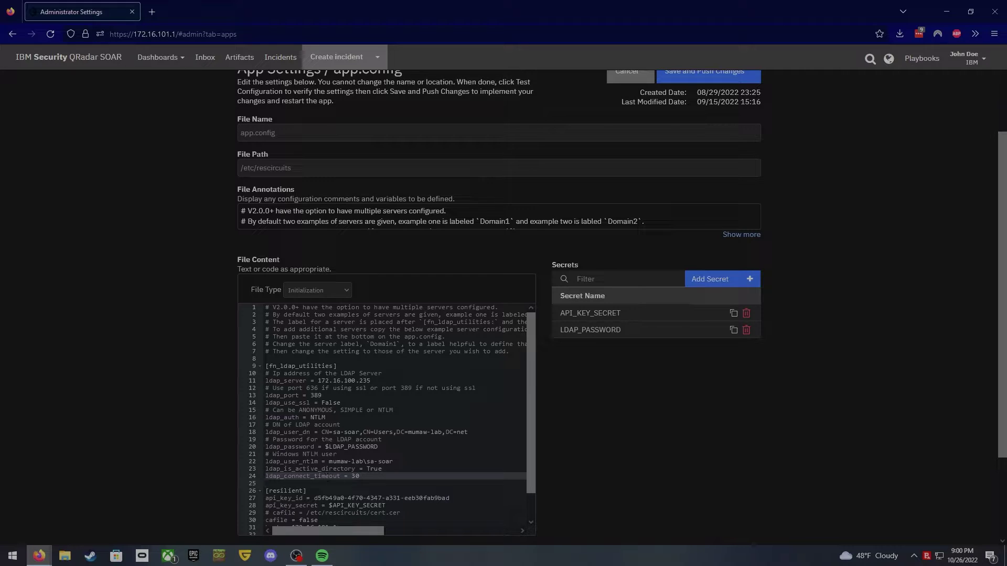
Step: Examine the ldap_password line and its reference to the stored secret
{"action": "left_click", "coordinate": [266, 454]}
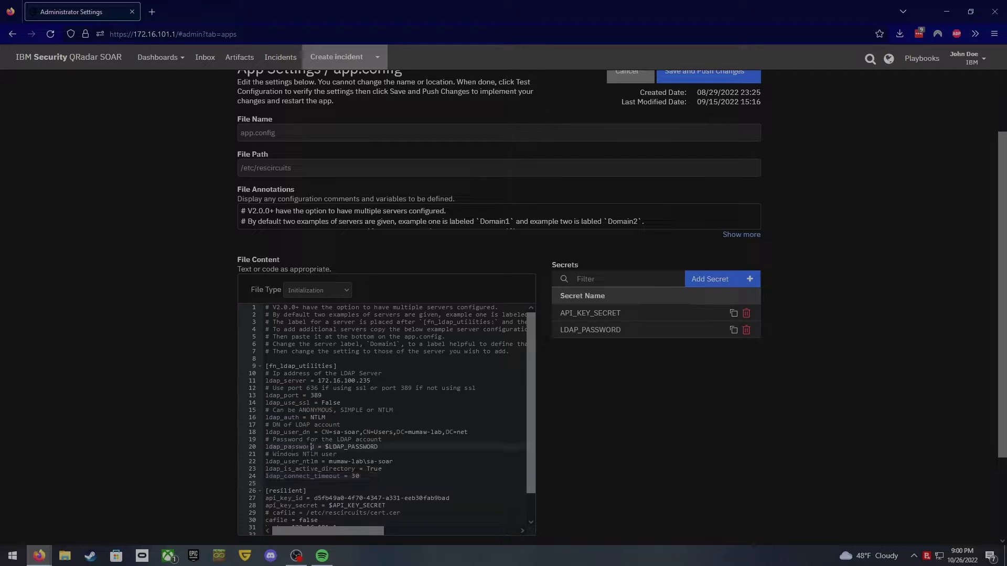
{"action": "left_click", "coordinate": [356, 447]}
{"action": "triple_click", "coordinate": [357, 447]}
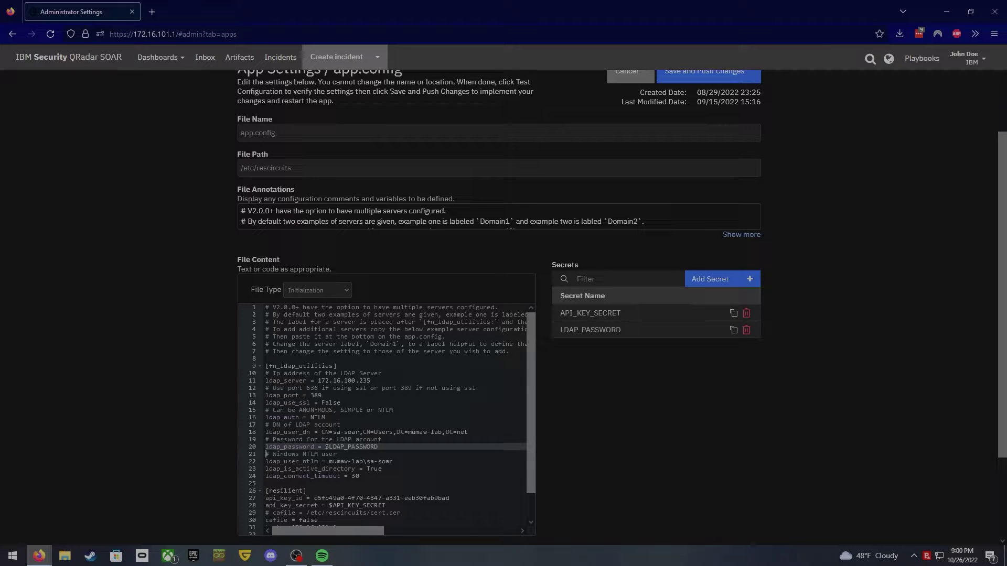
{"action": "left_click", "coordinate": [252, 433]}
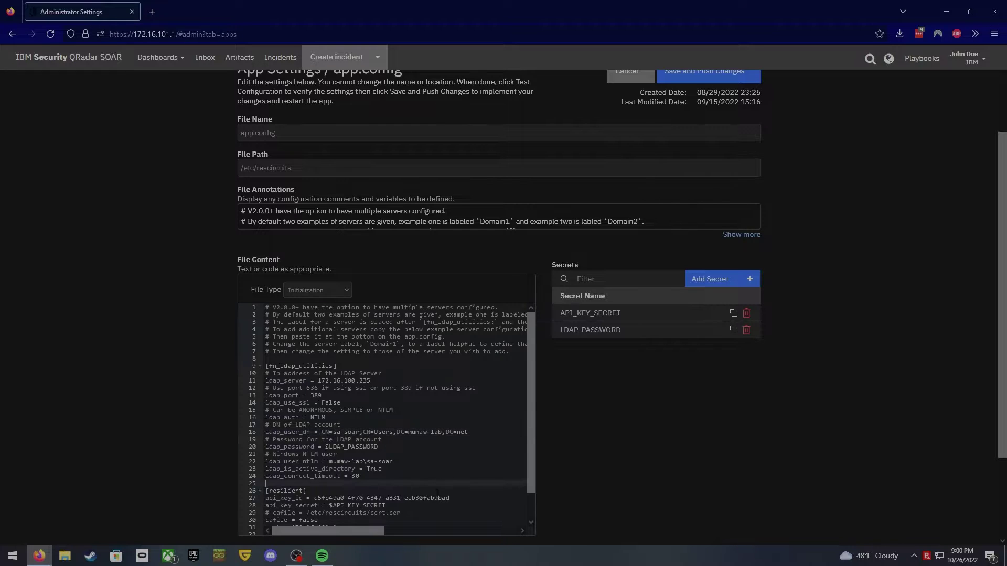
Step: Examine the configuration test and save options for app.config, and return to the app's details
{"action": "scroll", "coordinate": [783, 218], "scroll_direction": "up", "scroll_amount": 3}
{"action": "scroll", "coordinate": [782, 218], "scroll_direction": "down", "scroll_amount": 4}
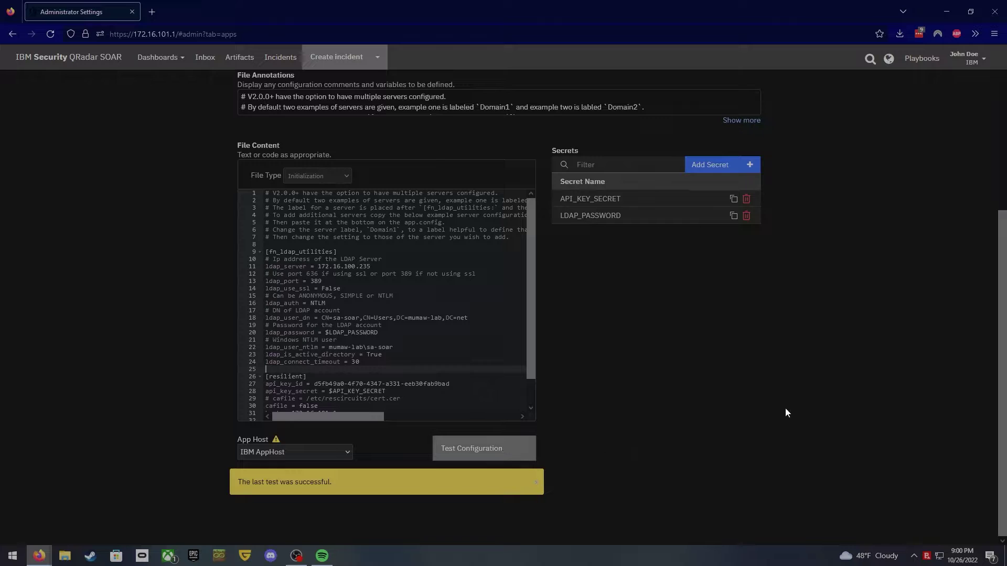
{"action": "scroll", "coordinate": [813, 373], "scroll_direction": "up", "scroll_amount": 4}
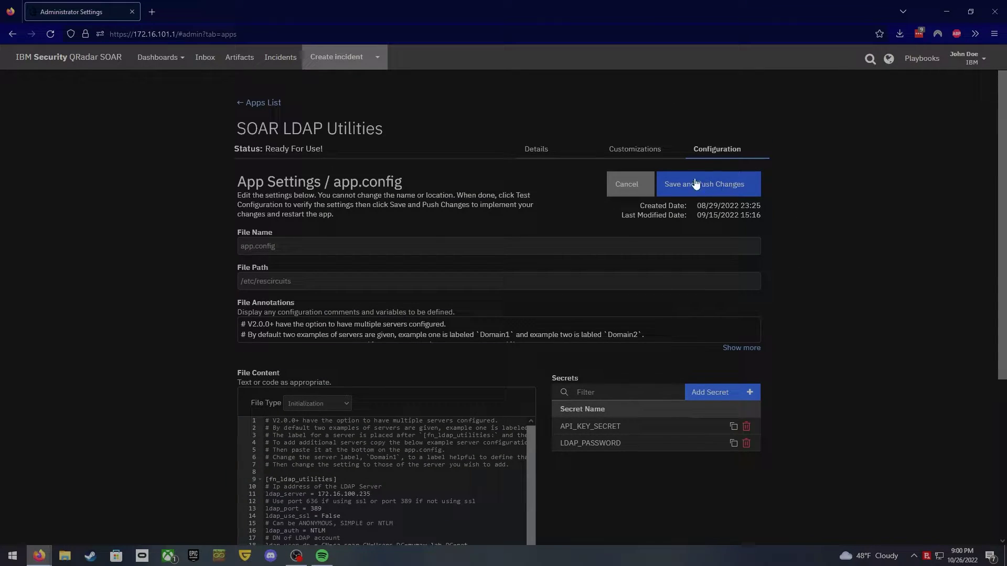
{"action": "left_click", "coordinate": [555, 150]}
{"action": "left_click", "coordinate": [603, 178]}
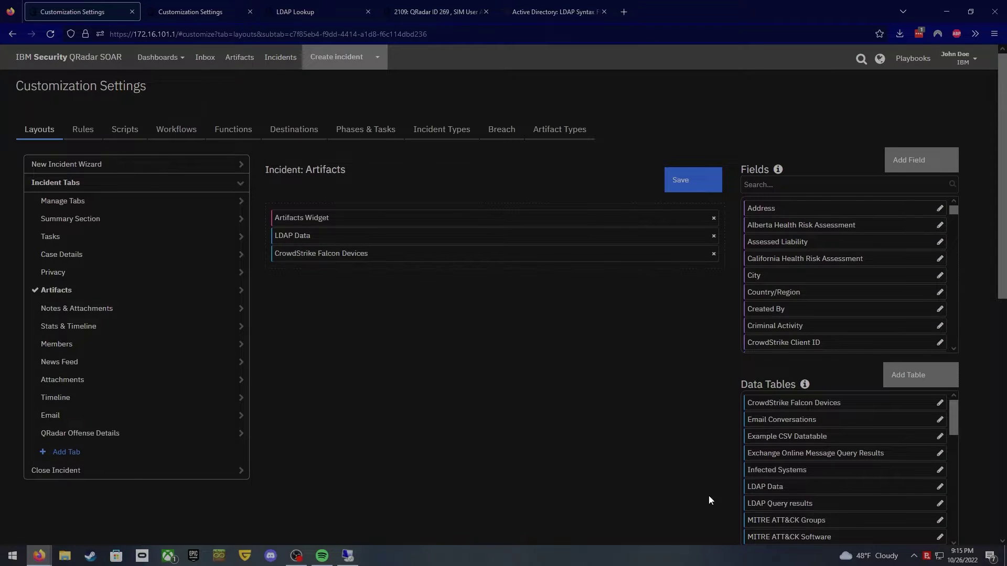
Step: Open the LDAP Query results data table for editing from the Artifacts layout's data tables
{"action": "scroll", "coordinate": [824, 451], "scroll_direction": "down", "scroll_amount": 4}
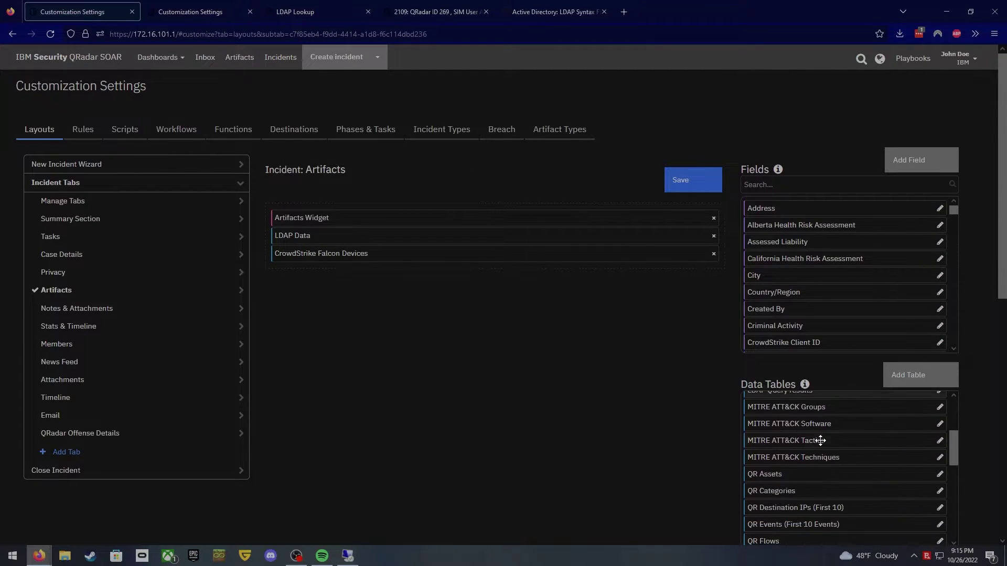
{"action": "scroll", "coordinate": [815, 452], "scroll_direction": "up", "scroll_amount": 2}
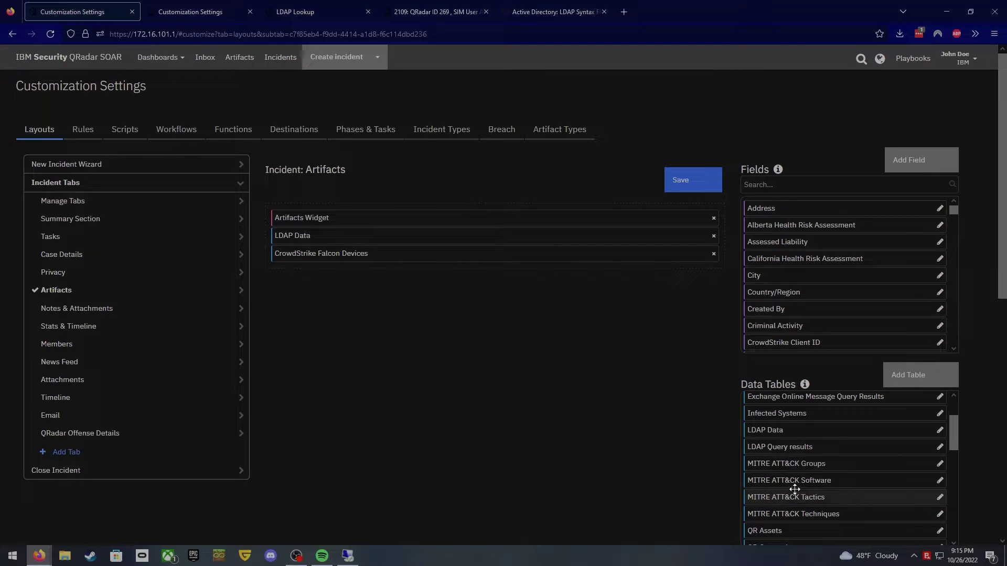
{"action": "left_click", "coordinate": [940, 448]}
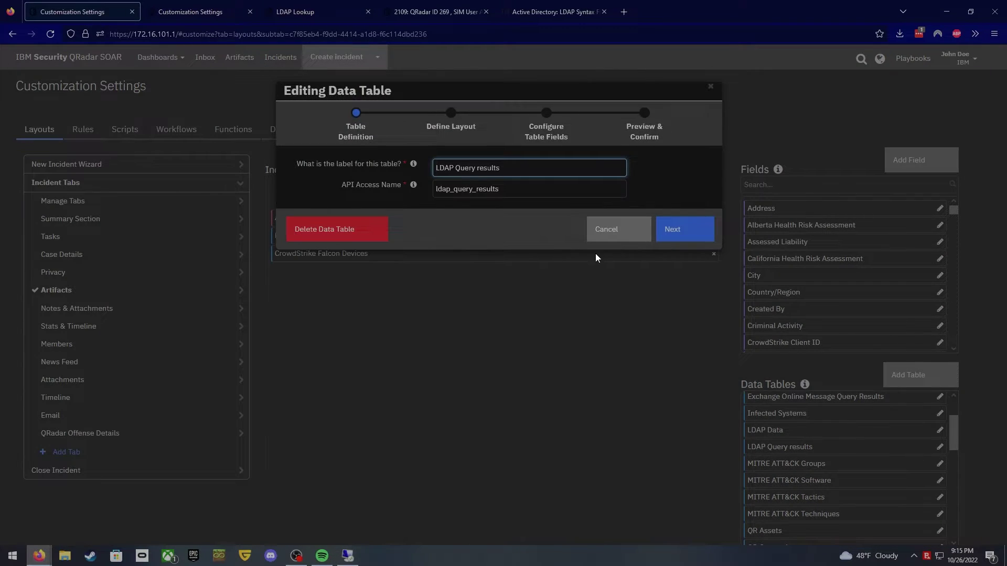
Step: Review the column layouts of the LDAP Query results and LDAP Data tables, closing each table's editor without saving
{"action": "left_click", "coordinate": [684, 232]}
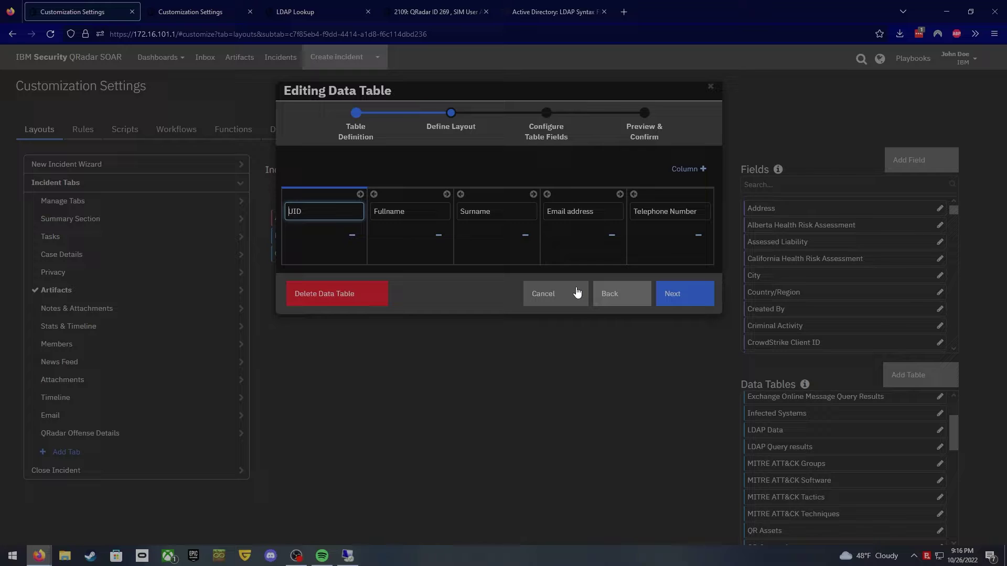
{"action": "left_click", "coordinate": [577, 292]}
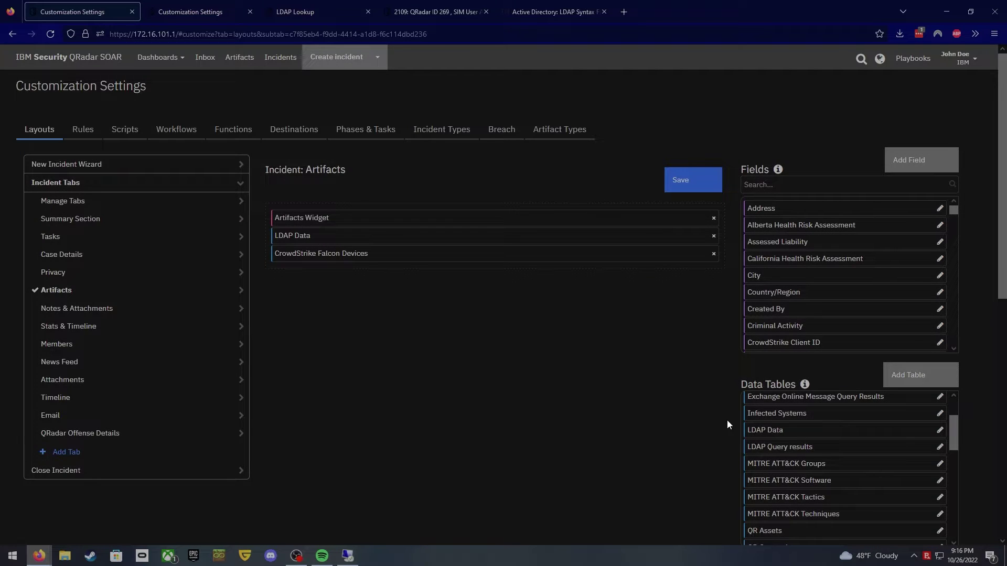
{"action": "left_click", "coordinate": [940, 430]}
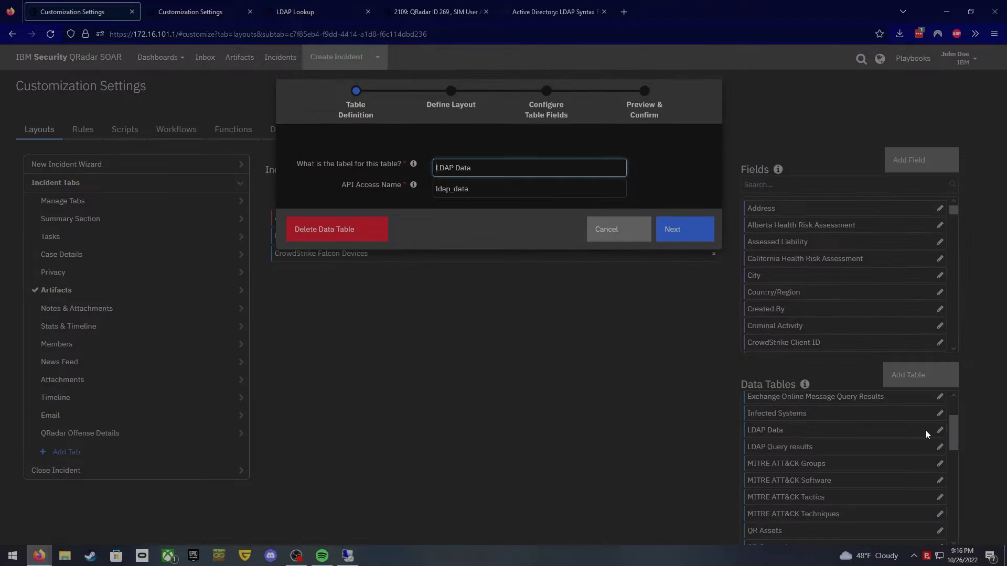
{"action": "left_click", "coordinate": [700, 234]}
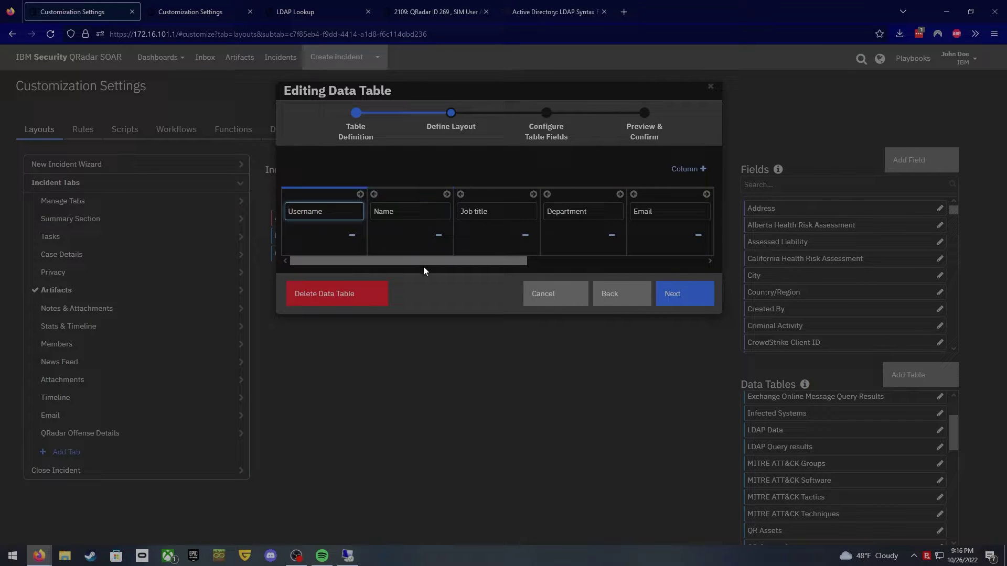
{"action": "left_click_drag", "start_coordinate": [422, 263], "coordinate": [455, 262]}
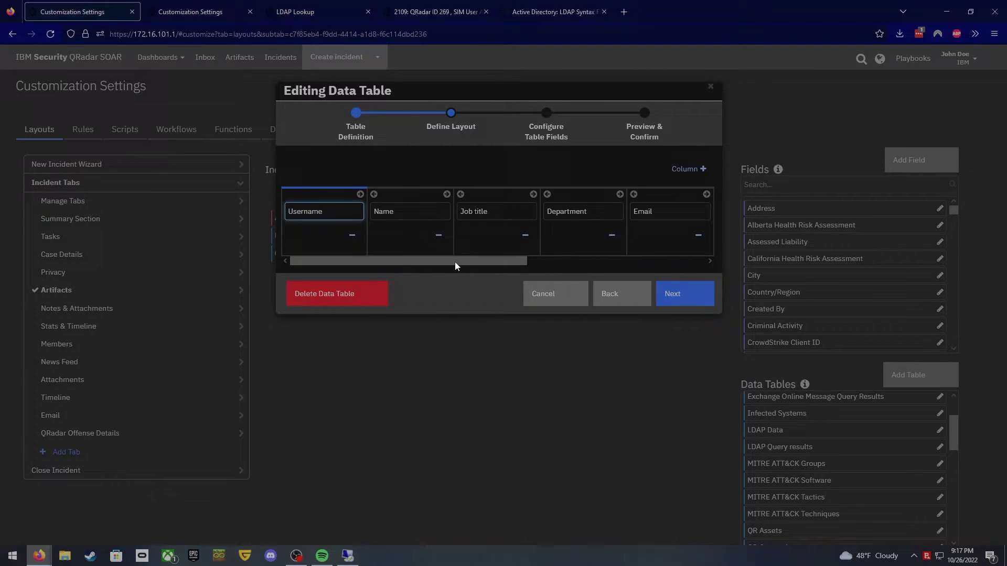
{"action": "left_click", "coordinate": [555, 294]}
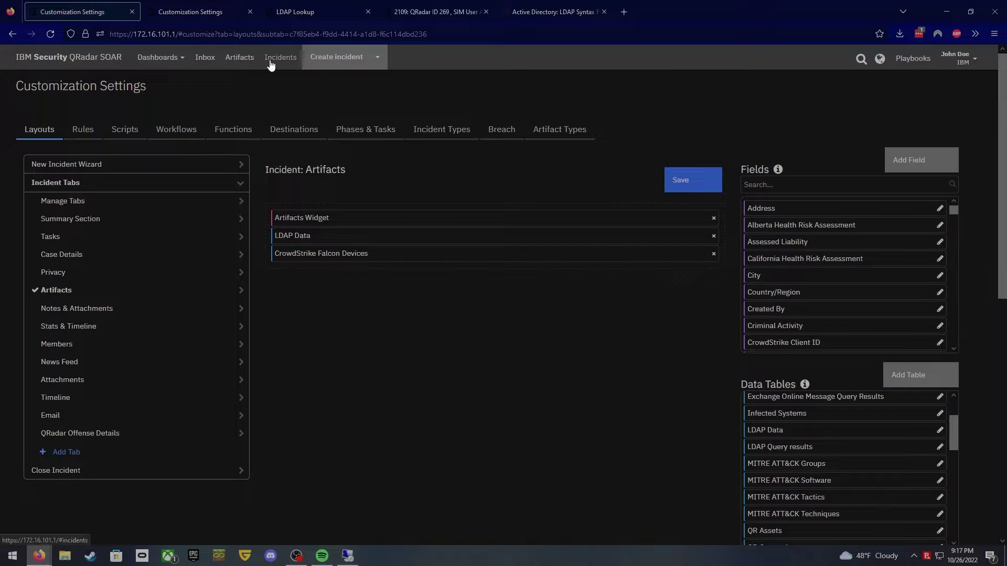
Step: Open the Example: LDAP Utilities: Search workflow and view the input parameters of its LDAP Utilities: Search function
{"action": "left_click", "coordinate": [191, 14]}
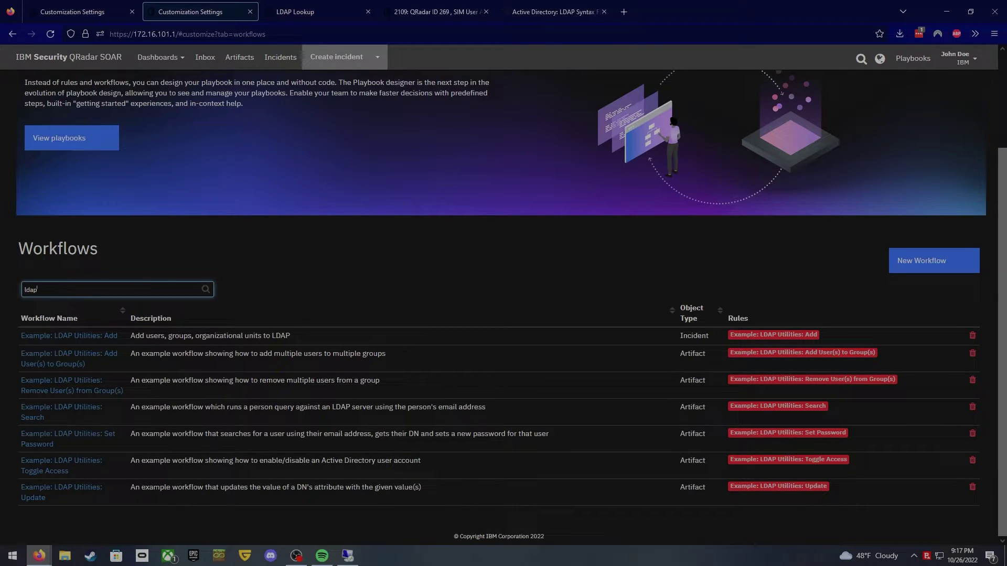
{"action": "key", "text": "ctrl+a"}
{"action": "left_click", "coordinate": [71, 410]}
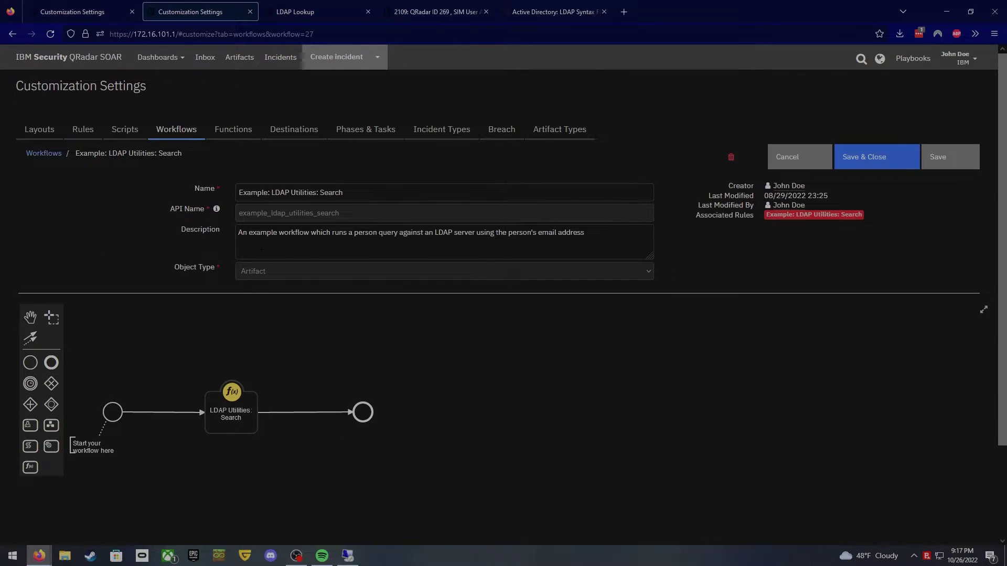
{"action": "left_click", "coordinate": [229, 413]}
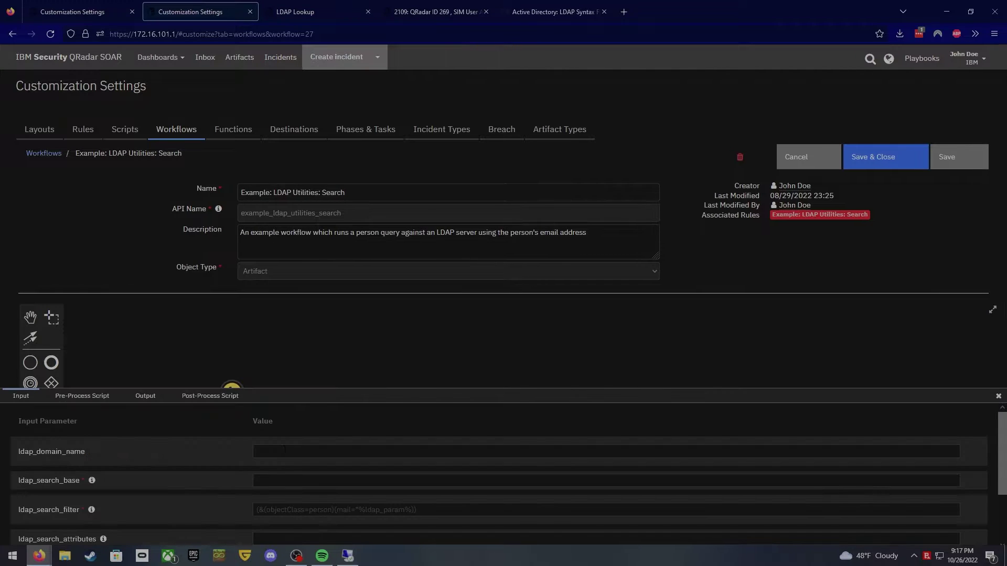
{"action": "left_click", "coordinate": [281, 452]}
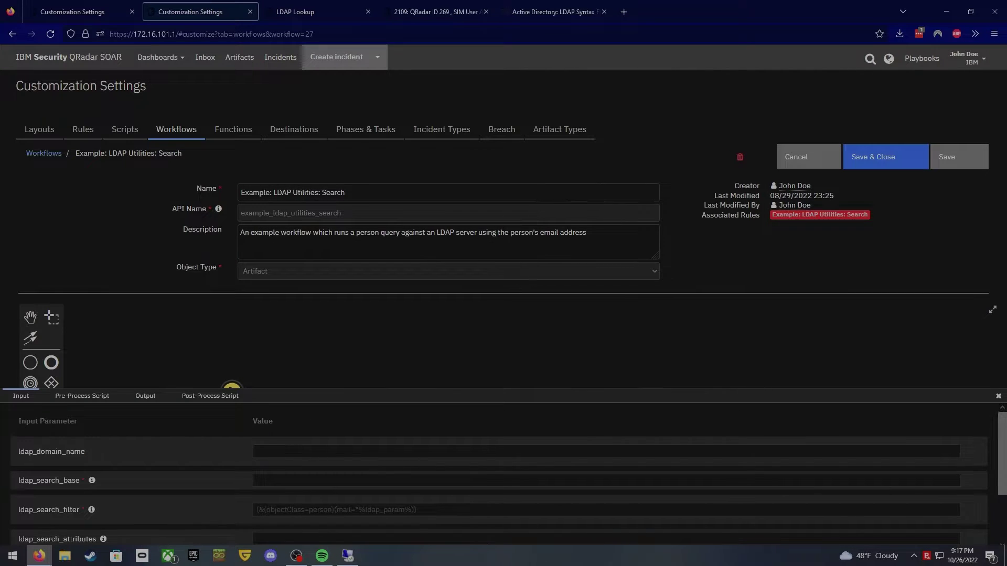
Step: Read through the search function's pre-process script, down to the search base and domain name assignments
{"action": "left_click", "coordinate": [90, 400]}
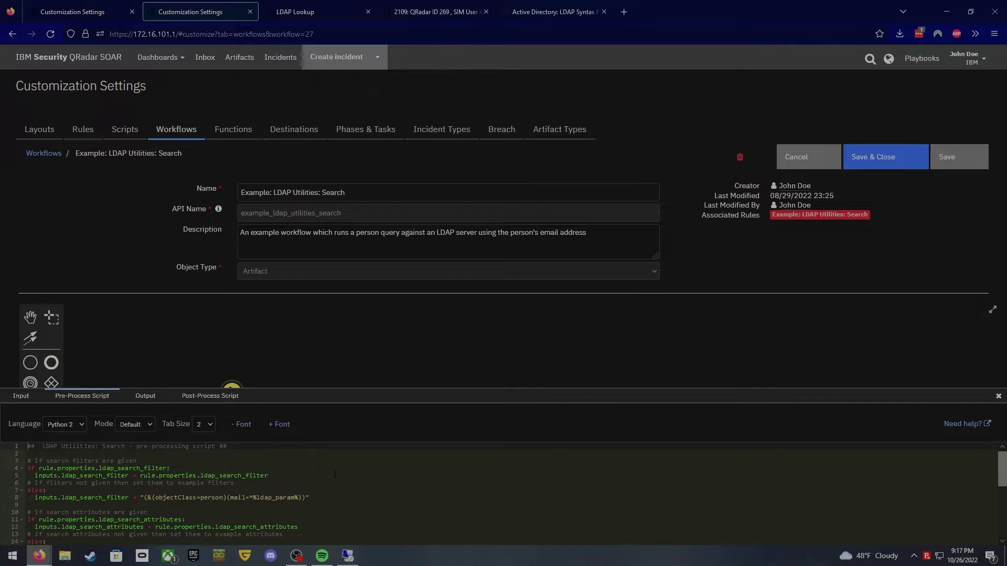
{"action": "scroll", "coordinate": [365, 484], "scroll_direction": "down", "scroll_amount": 3}
{"action": "scroll", "coordinate": [339, 479], "scroll_direction": "down", "scroll_amount": 3}
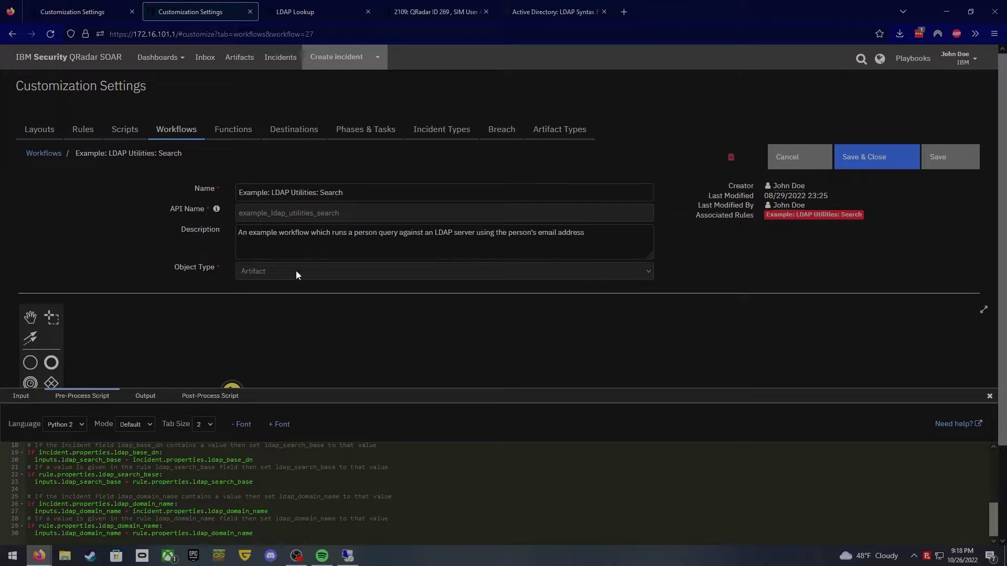
Step: Compare with the LDAP Lookup playbook's pre-processing script and examine its ldap_search_param assignment from artifact.value
{"action": "left_click", "coordinate": [315, 11]}
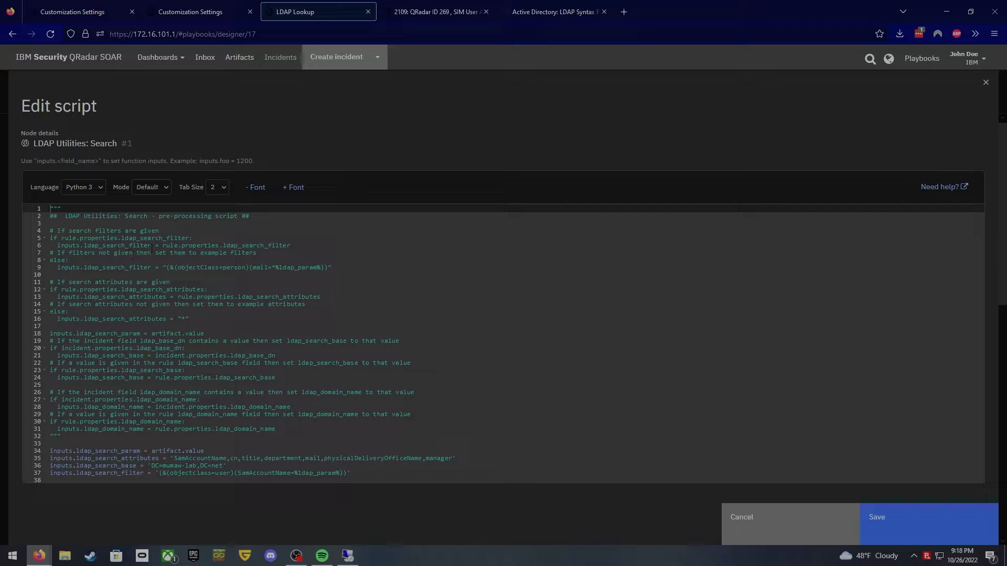
{"action": "left_click", "coordinate": [184, 16]}
{"action": "left_click", "coordinate": [315, 12]}
{"action": "left_click_drag", "start_coordinate": [95, 452], "coordinate": [144, 451]}
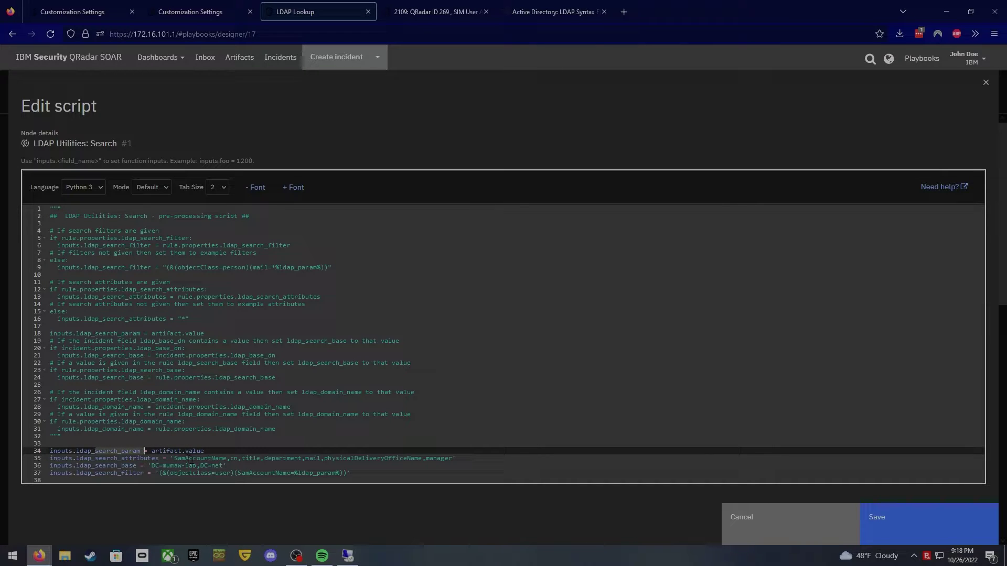
{"action": "left_click", "coordinate": [161, 451]}
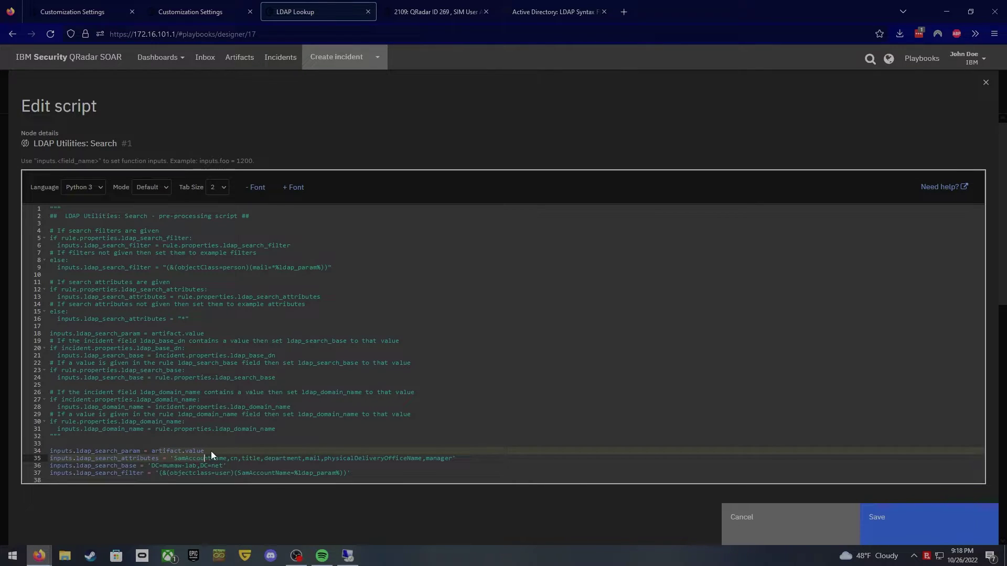
{"action": "left_click", "coordinate": [211, 451]}
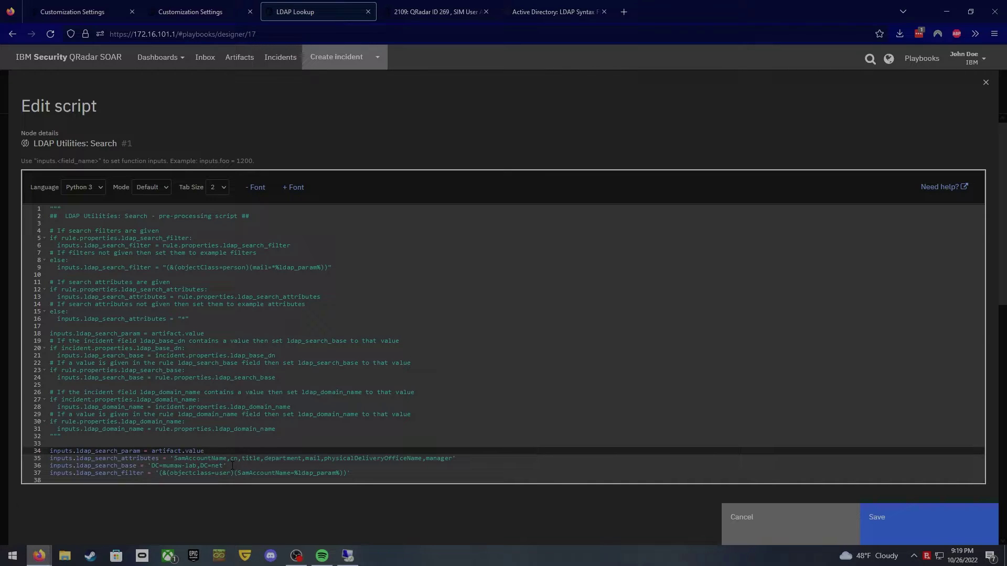
Step: Examine the script's ldap_search_base value and the objectclass and SamAccountName clauses of ldap_search_filter
{"action": "left_click_drag", "start_coordinate": [229, 466], "coordinate": [146, 466]}
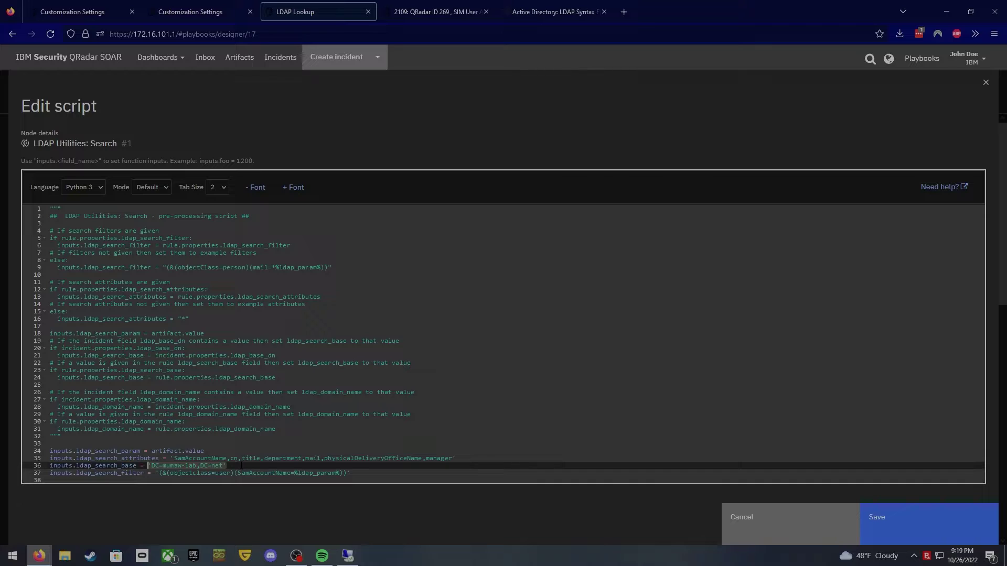
{"action": "left_click", "coordinate": [239, 466]}
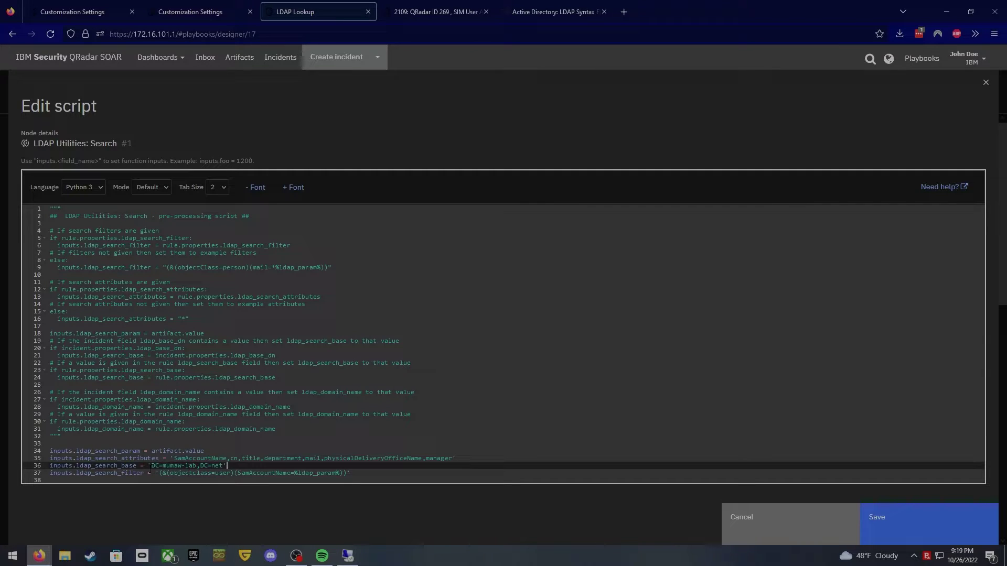
{"action": "left_click_drag", "start_coordinate": [158, 476], "coordinate": [360, 476]}
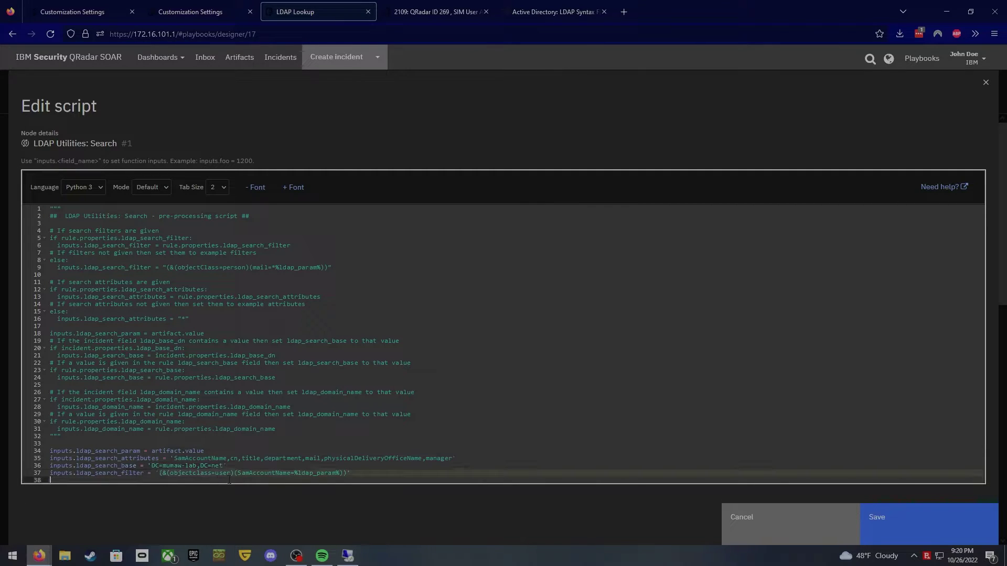
{"action": "left_click", "coordinate": [366, 474]}
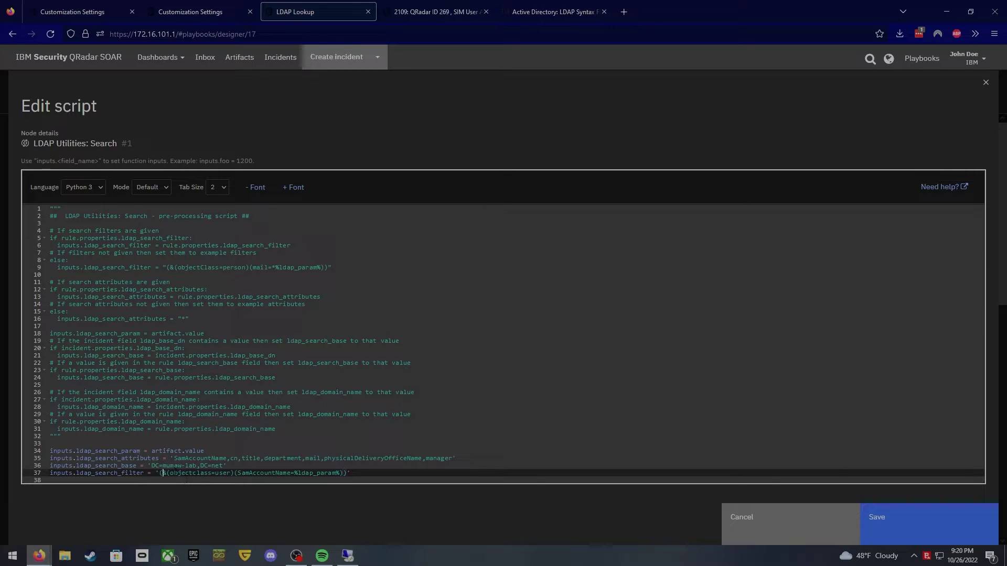
{"action": "left_click_drag", "start_coordinate": [170, 472], "coordinate": [232, 473]}
{"action": "left_click_drag", "start_coordinate": [238, 473], "coordinate": [292, 473]}
Step: Consult the TechNet article on Active Directory LDAP syntax filters, focusing on the computer and group objectClass values and continuing into the examples
{"action": "left_click", "coordinate": [544, 15]}
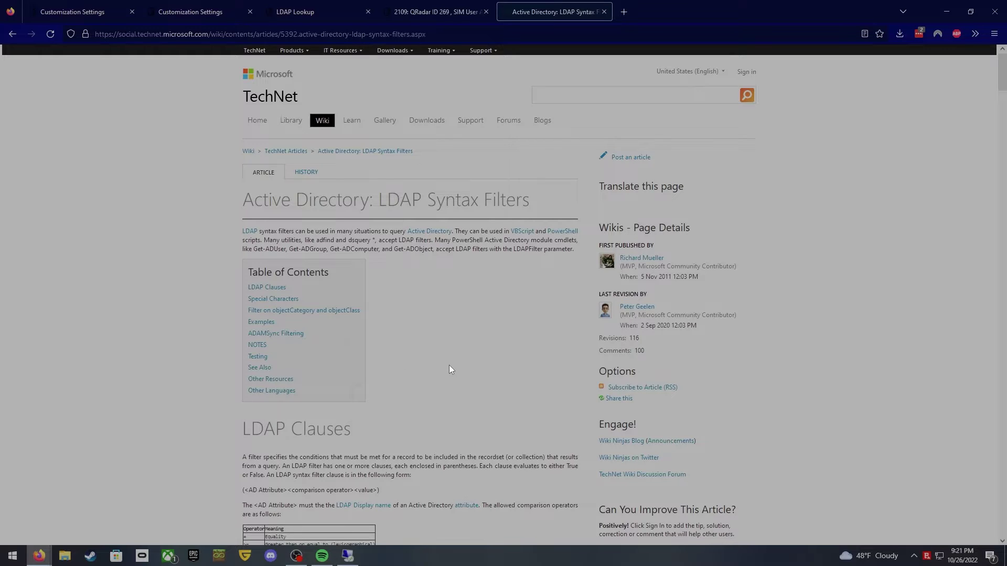
{"action": "scroll", "coordinate": [450, 361], "scroll_direction": "down", "scroll_amount": 8}
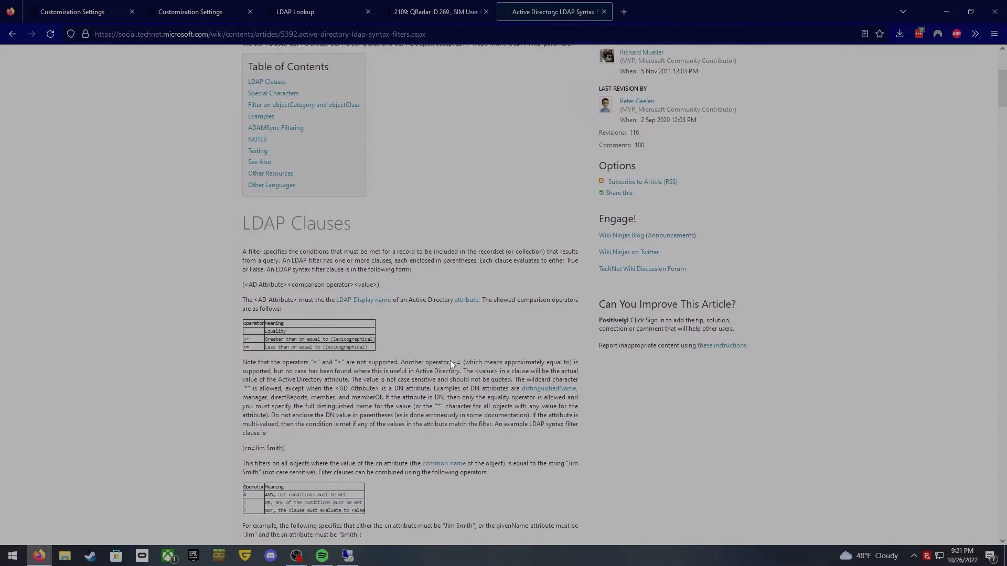
{"action": "scroll", "coordinate": [451, 366], "scroll_direction": "down", "scroll_amount": 5}
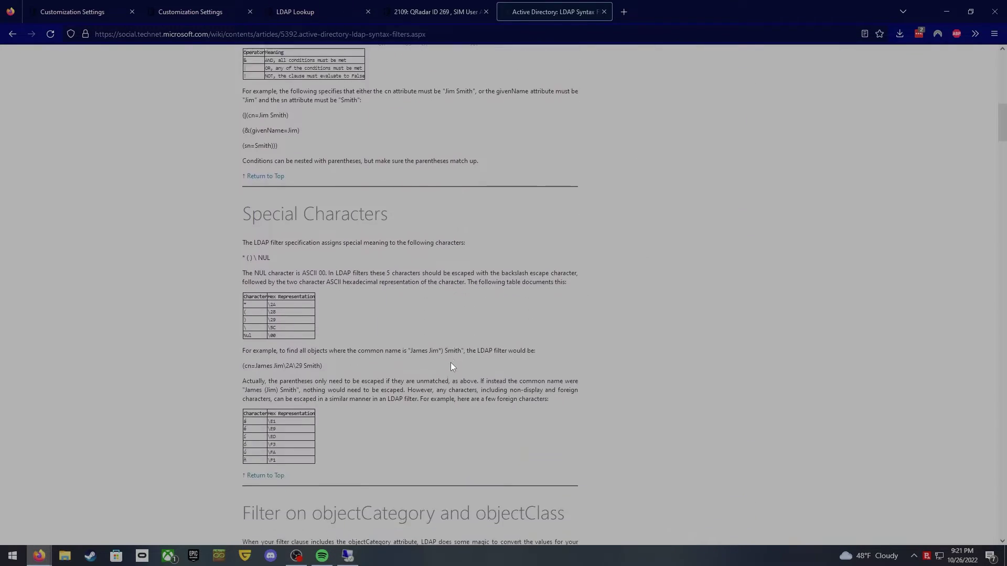
{"action": "scroll", "coordinate": [452, 364], "scroll_direction": "down", "scroll_amount": 3}
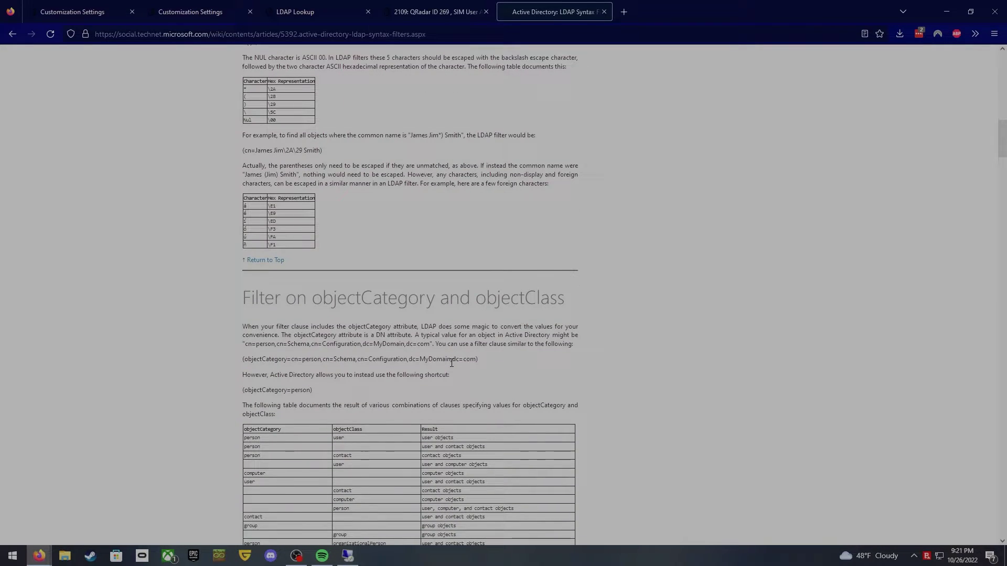
{"action": "scroll", "coordinate": [452, 362], "scroll_direction": "down", "scroll_amount": 1}
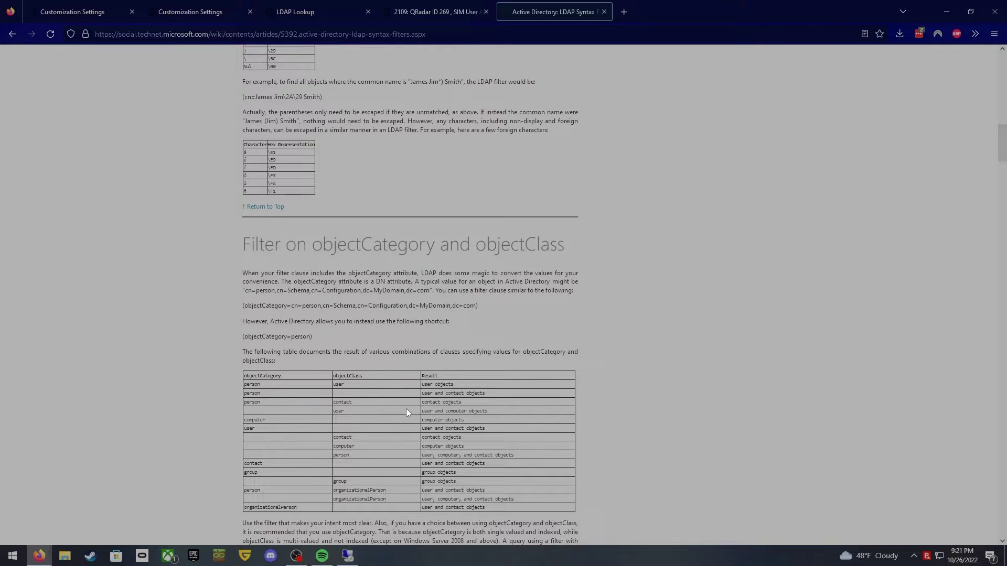
{"action": "scroll", "coordinate": [398, 423], "scroll_direction": "down", "scroll_amount": 2}
{"action": "double_click", "coordinate": [339, 393]}
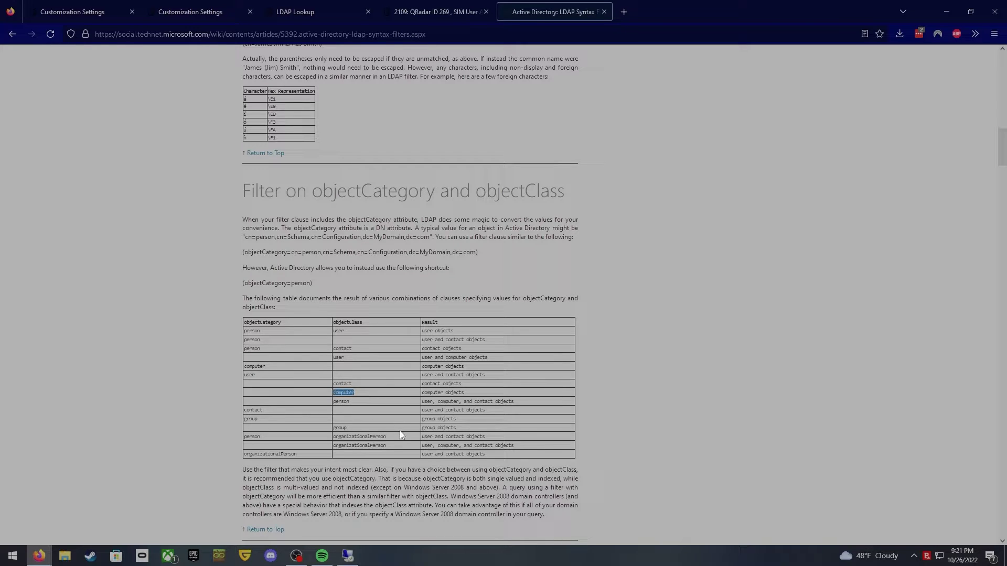
{"action": "scroll", "coordinate": [401, 433], "scroll_direction": "down", "scroll_amount": 1}
{"action": "scroll", "coordinate": [401, 433], "scroll_direction": "down", "scroll_amount": 2}
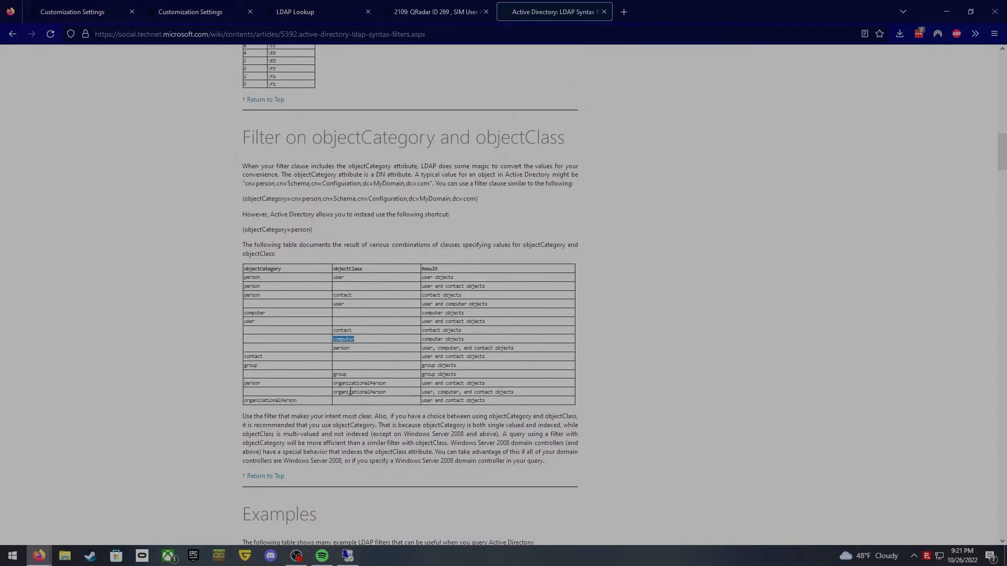
{"action": "double_click", "coordinate": [340, 374]}
{"action": "scroll", "coordinate": [389, 398], "scroll_direction": "down", "scroll_amount": 10}
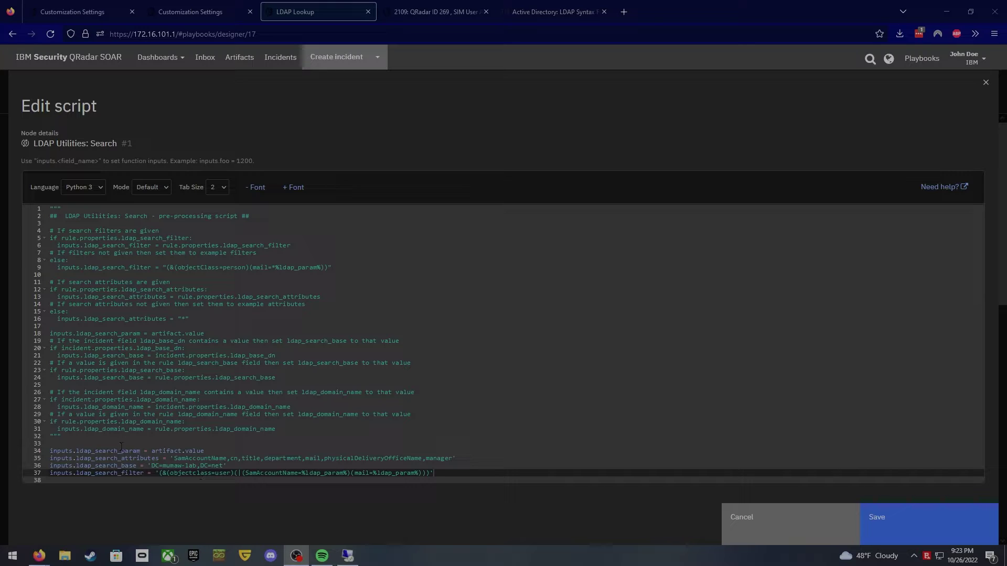
Step: Examine the playbook script's search parameter and the OR condition in ldap_search_filter that matches SamAccountName or mail
{"action": "left_click_drag", "start_coordinate": [99, 450], "coordinate": [206, 452]}
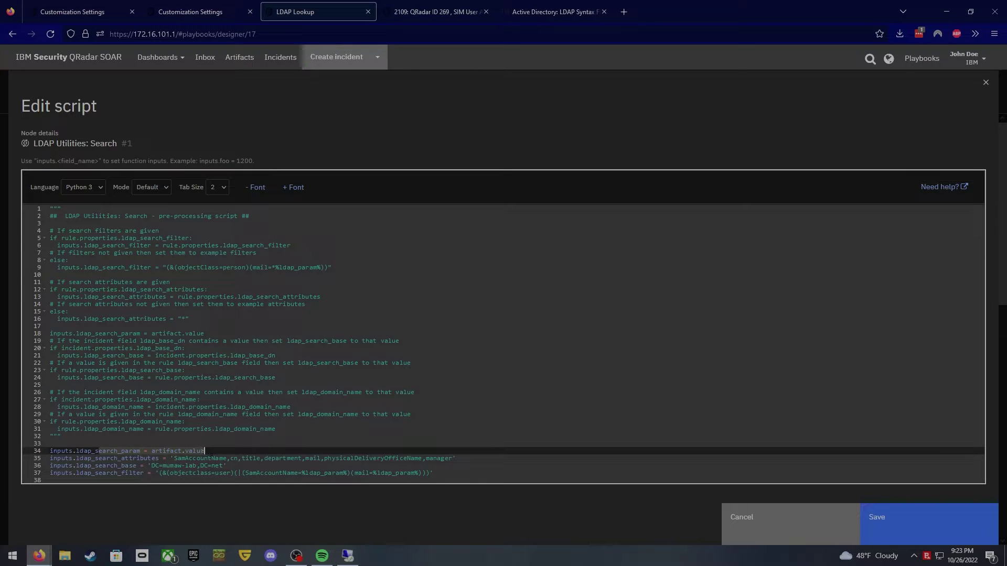
{"action": "left_click", "coordinate": [207, 451]}
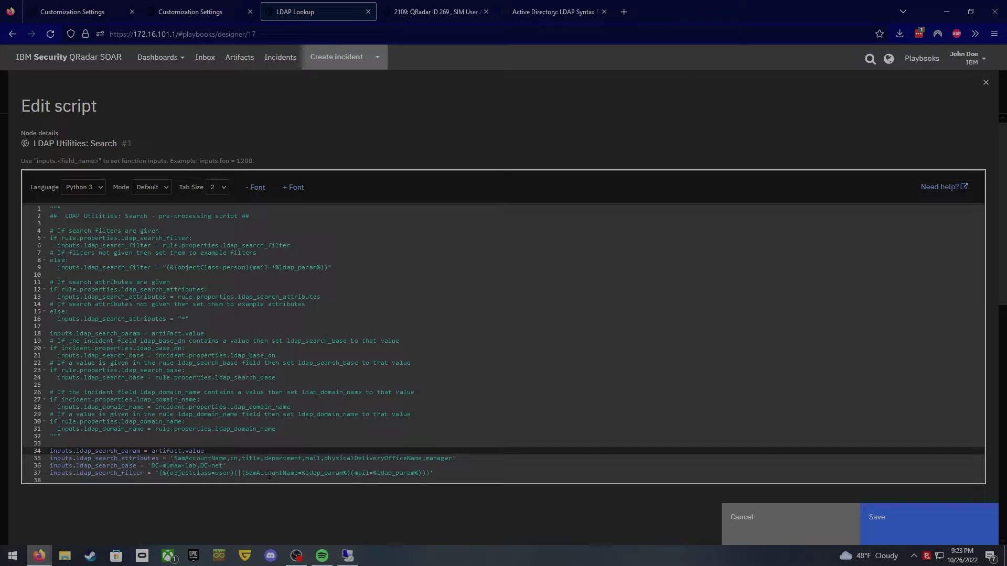
{"action": "left_click", "coordinate": [239, 474]}
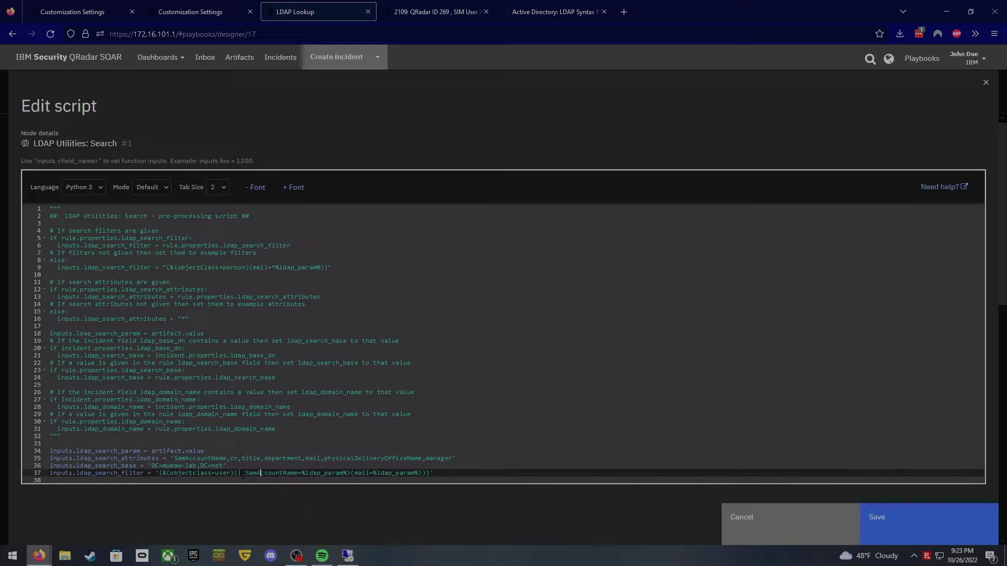
{"action": "left_click_drag", "start_coordinate": [242, 475], "coordinate": [424, 473]}
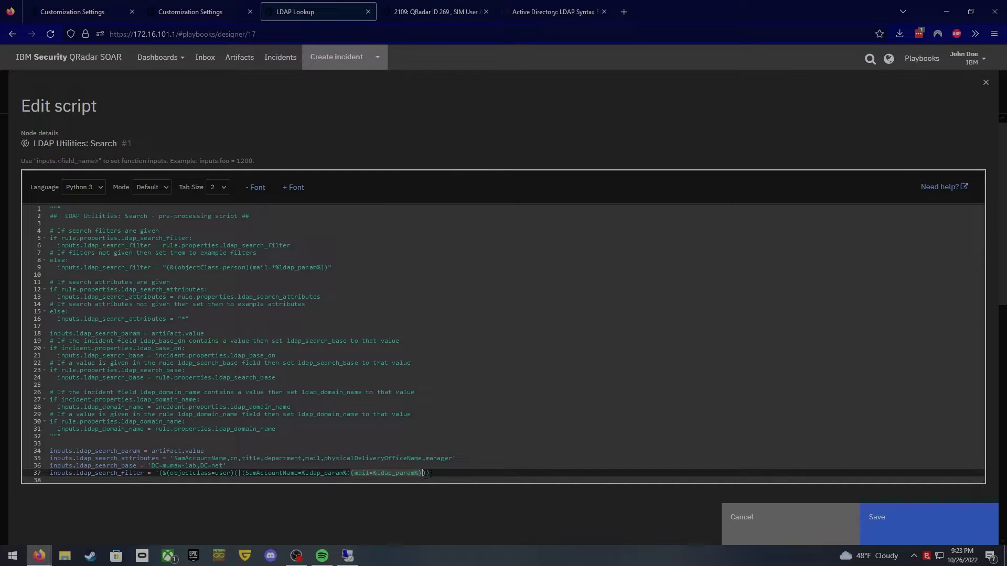
{"action": "left_click", "coordinate": [294, 473]}
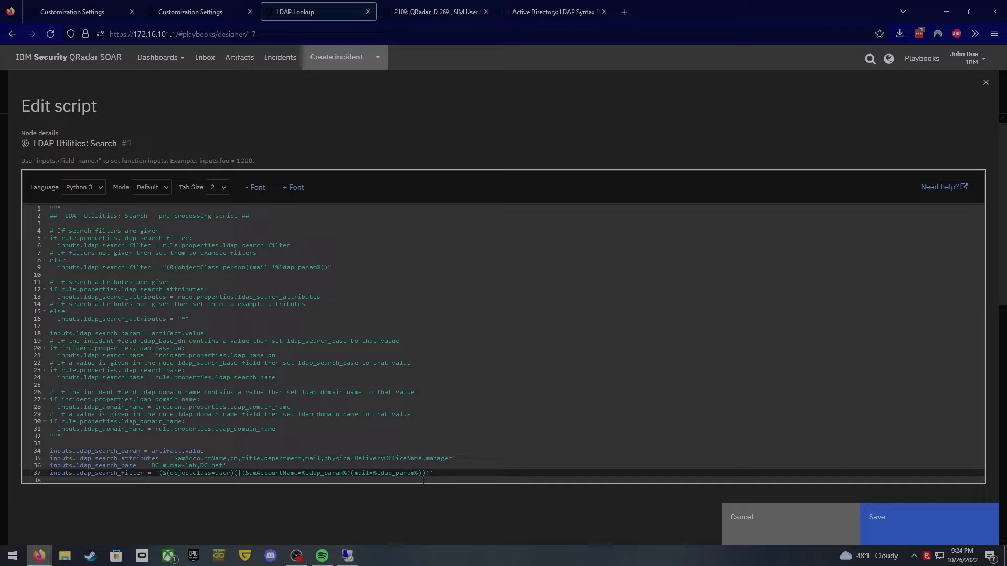
{"action": "left_click", "coordinate": [295, 474]}
{"action": "left_click", "coordinate": [189, 480]}
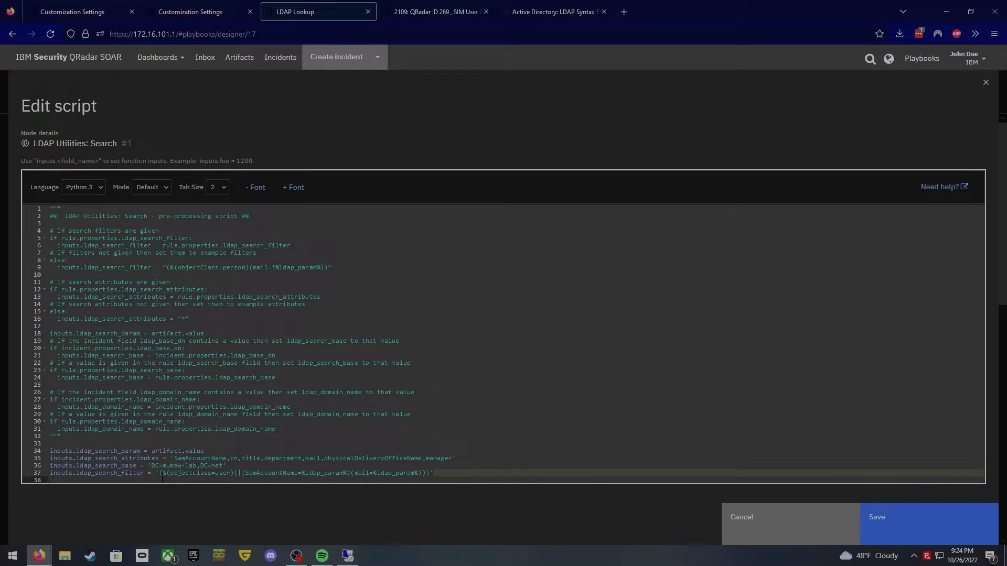
{"action": "left_click_drag", "start_coordinate": [162, 478], "coordinate": [157, 476]}
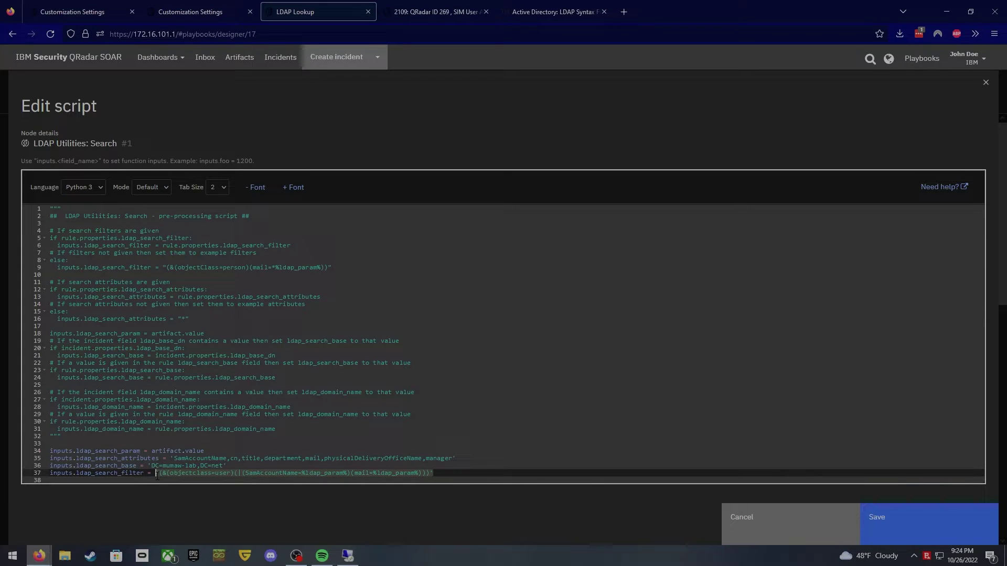
Step: Examine the attribute list assigned to ldap_search_attributes in the pre-processing script, from SamAccountName through manager
{"action": "left_click", "coordinate": [443, 473]}
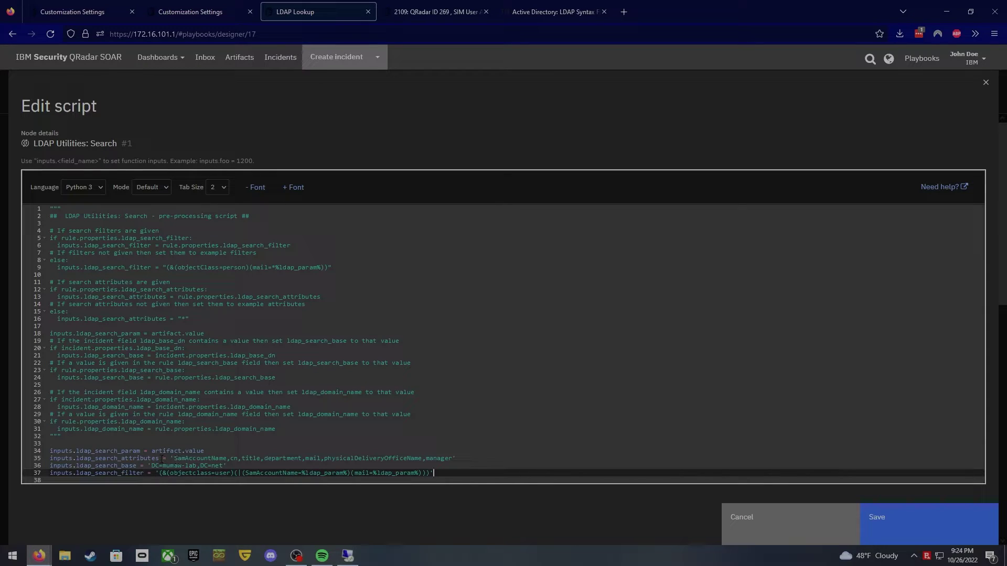
{"action": "left_click_drag", "start_coordinate": [161, 458], "coordinate": [339, 454]}
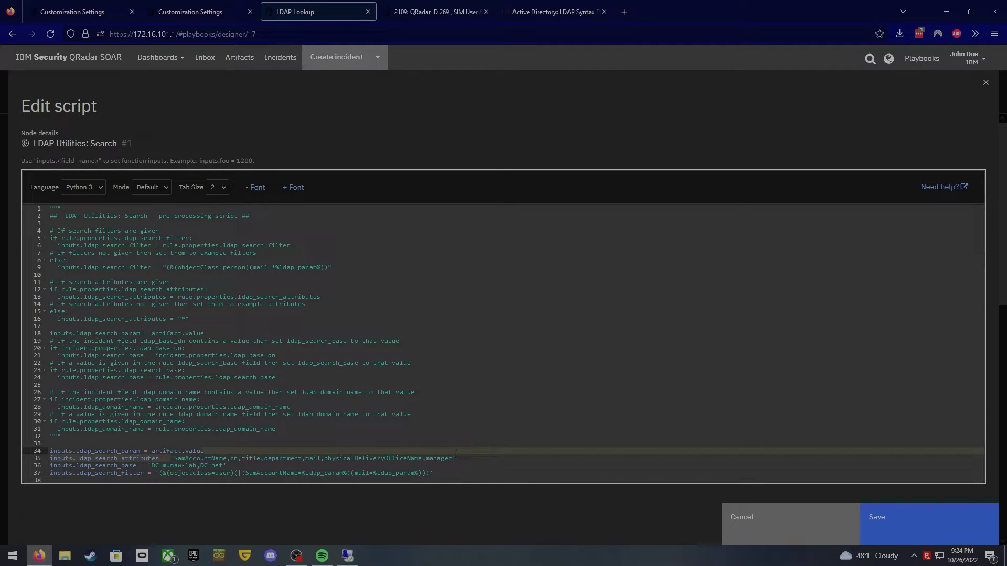
{"action": "left_click_drag", "start_coordinate": [455, 454], "coordinate": [463, 457]}
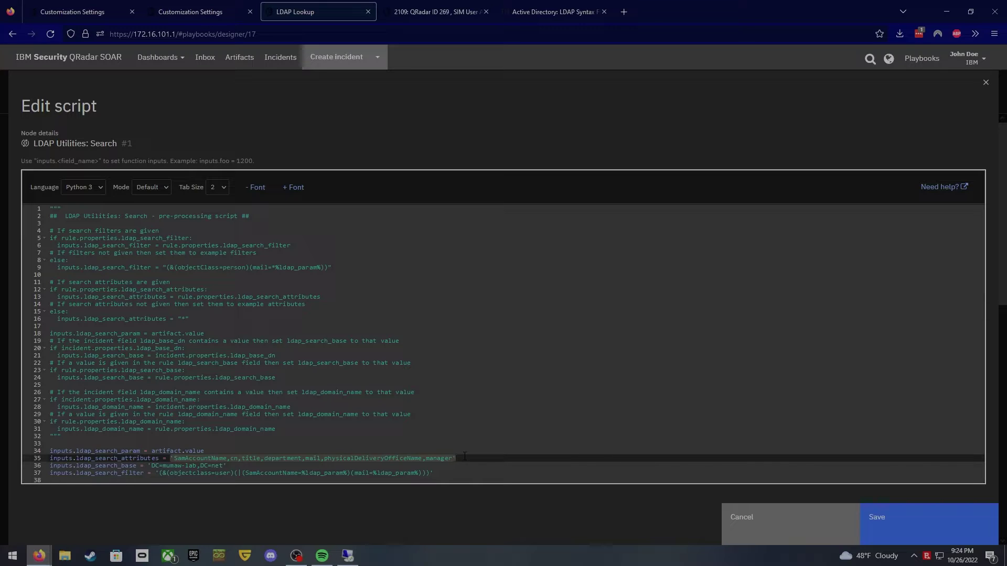
{"action": "left_click", "coordinate": [459, 472]}
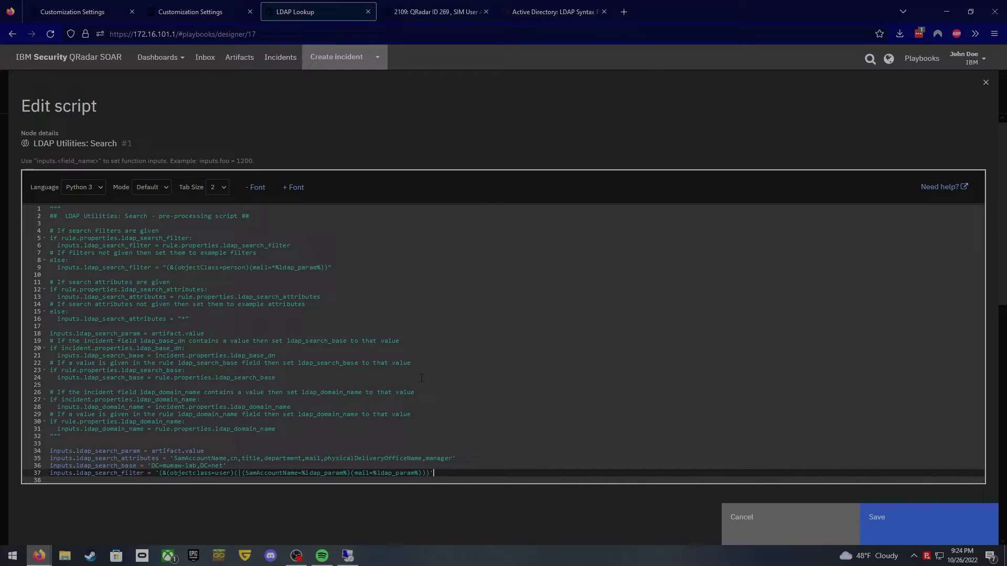
Step: Save the pre-processing script and check the output name of the LDAP Utilities: Search function
{"action": "left_click", "coordinate": [892, 528]}
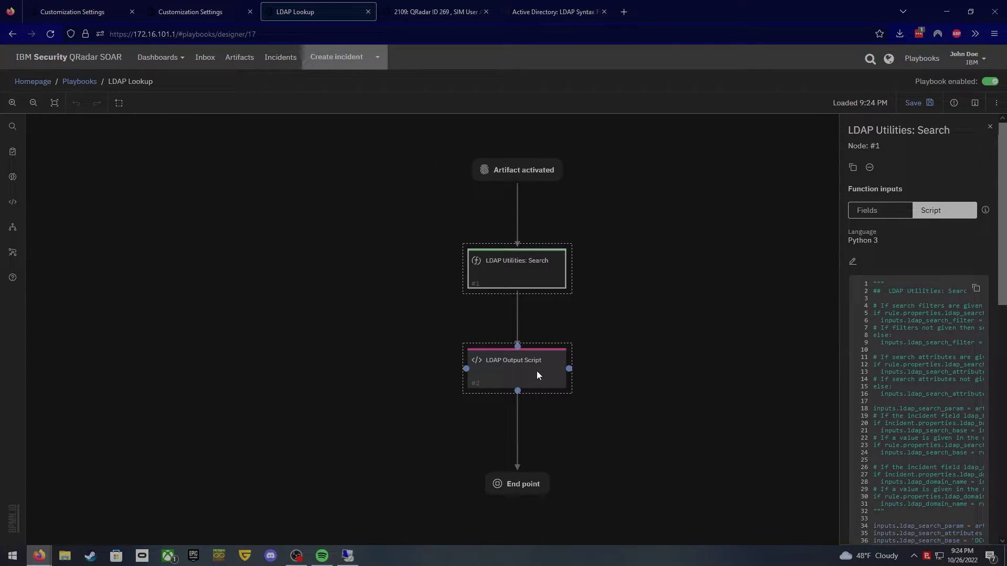
{"action": "scroll", "coordinate": [854, 338], "scroll_direction": "down", "scroll_amount": 5}
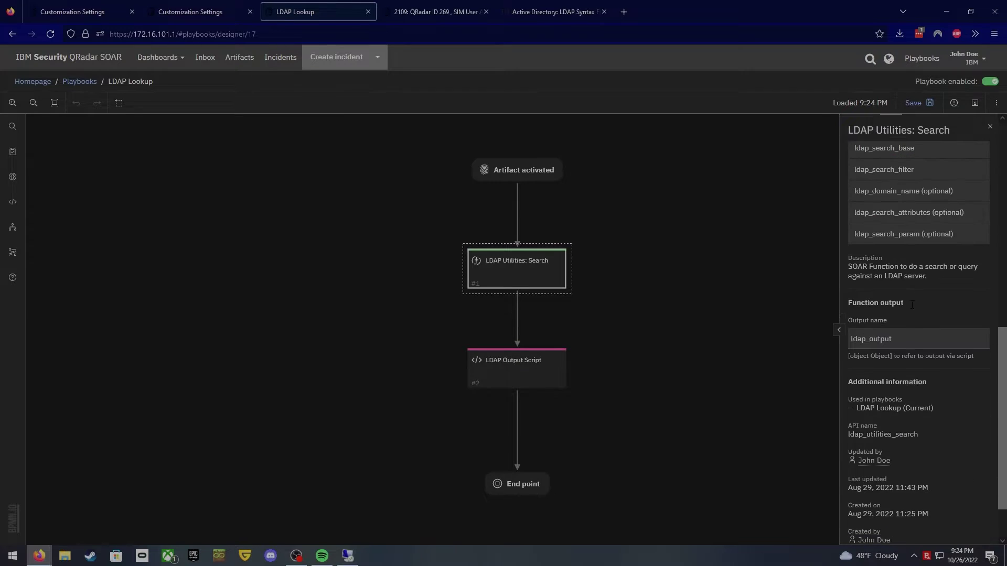
{"action": "double_click", "coordinate": [853, 338]}
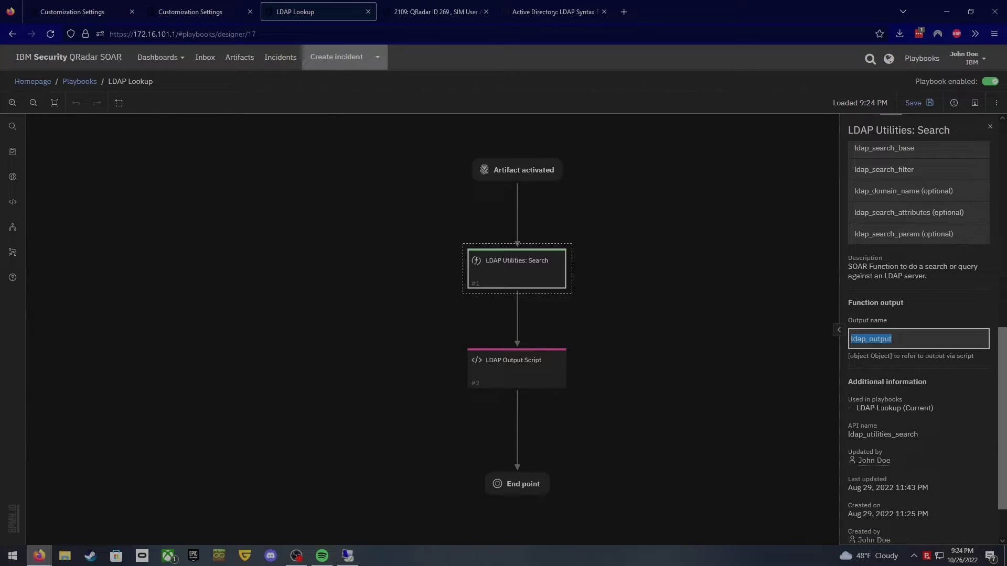
Step: Open the LDAP Output Script for editing and examine its ENTRY_TO_DATATABLE_MAP, manager regex and row-adding loop
{"action": "left_click", "coordinate": [545, 363]}
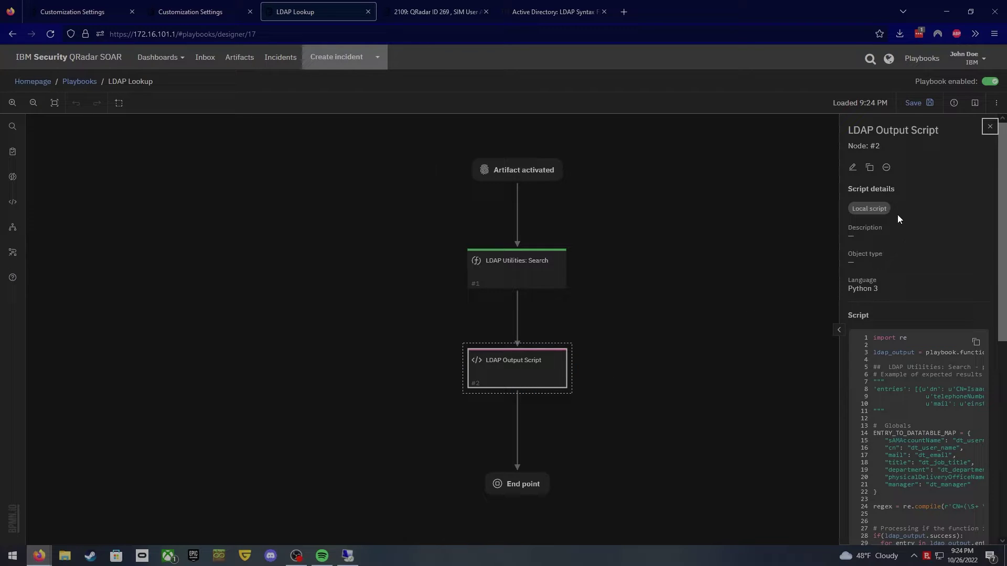
{"action": "left_click", "coordinate": [852, 169]}
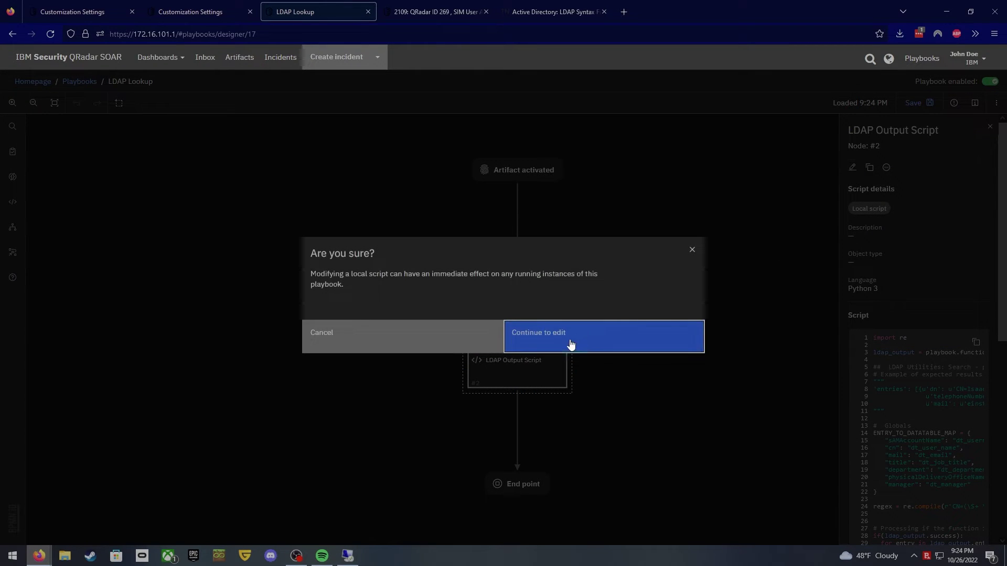
{"action": "left_click", "coordinate": [572, 343]}
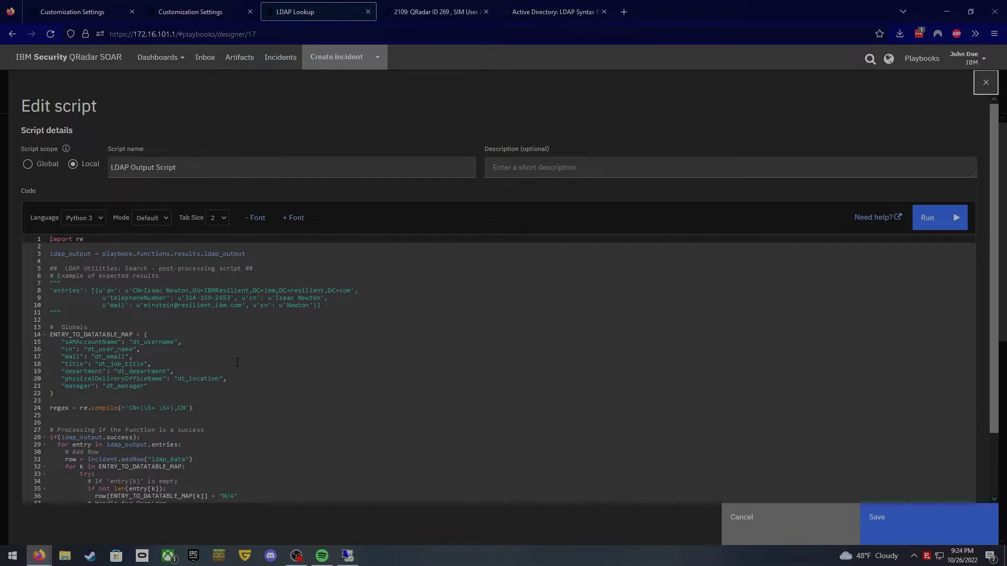
{"action": "scroll", "coordinate": [238, 362], "scroll_direction": "down", "scroll_amount": 2}
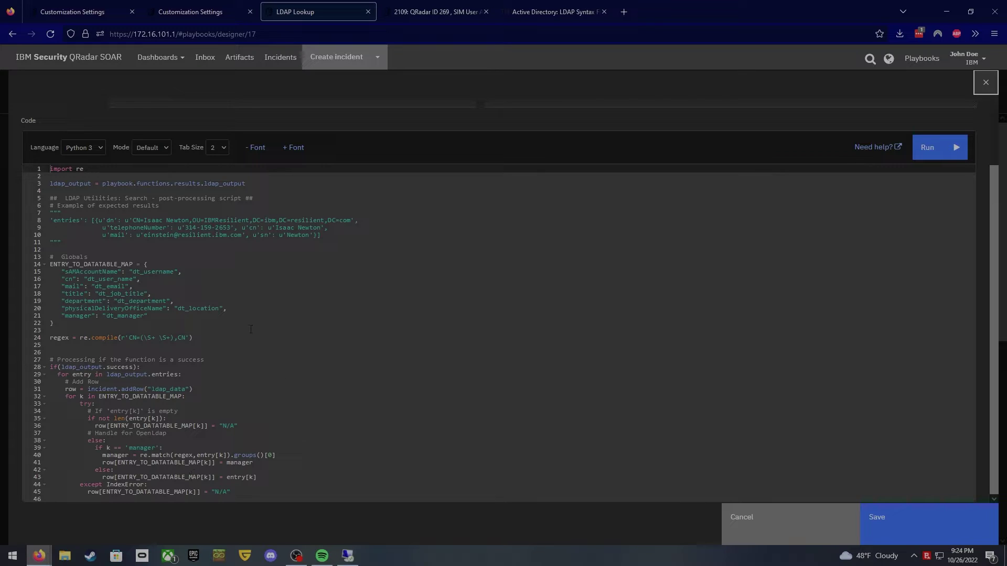
{"action": "scroll", "coordinate": [242, 337], "scroll_direction": "up", "scroll_amount": 2}
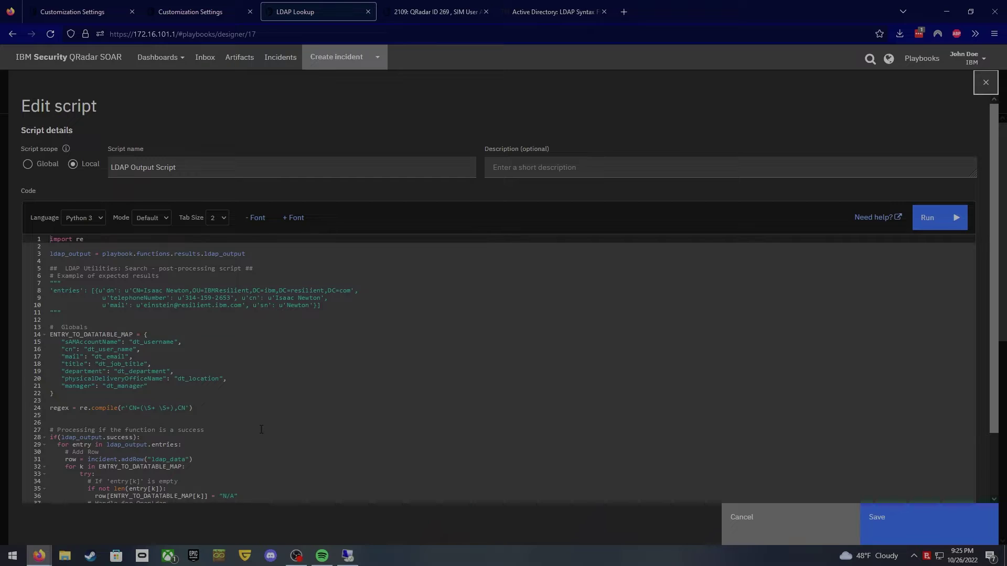
{"action": "scroll", "coordinate": [261, 429], "scroll_direction": "down", "scroll_amount": 3}
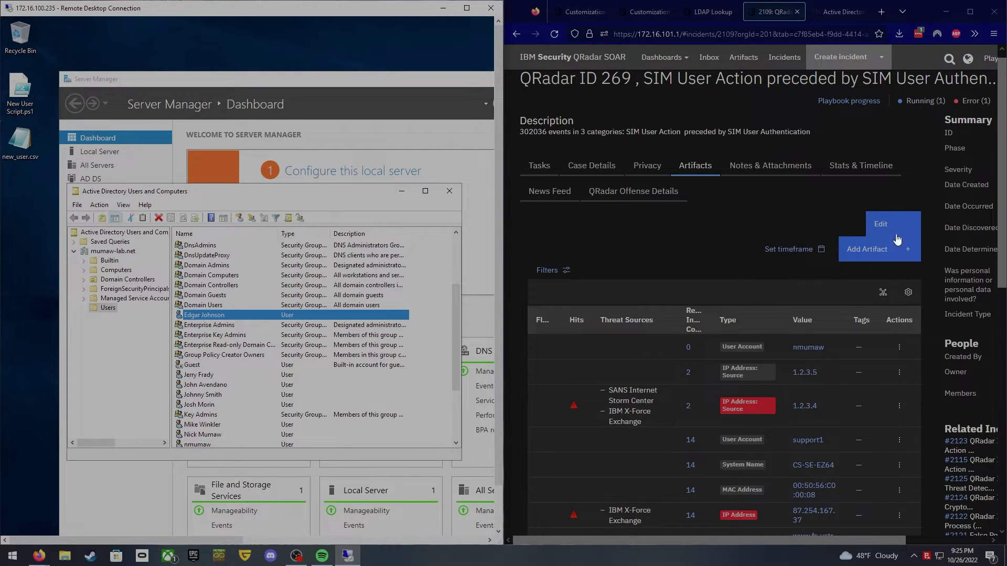
Step: Look up the highlighted Active Directory user's logon name and enter it as the value of a new User Account artifact in incident 2109
{"action": "double_click", "coordinate": [206, 314]}
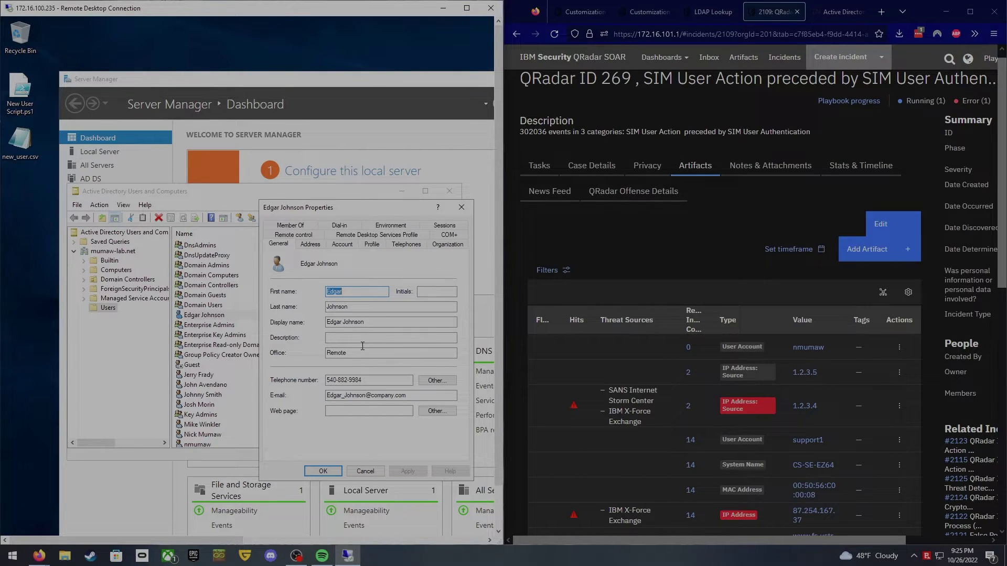
{"action": "left_click", "coordinate": [343, 245]}
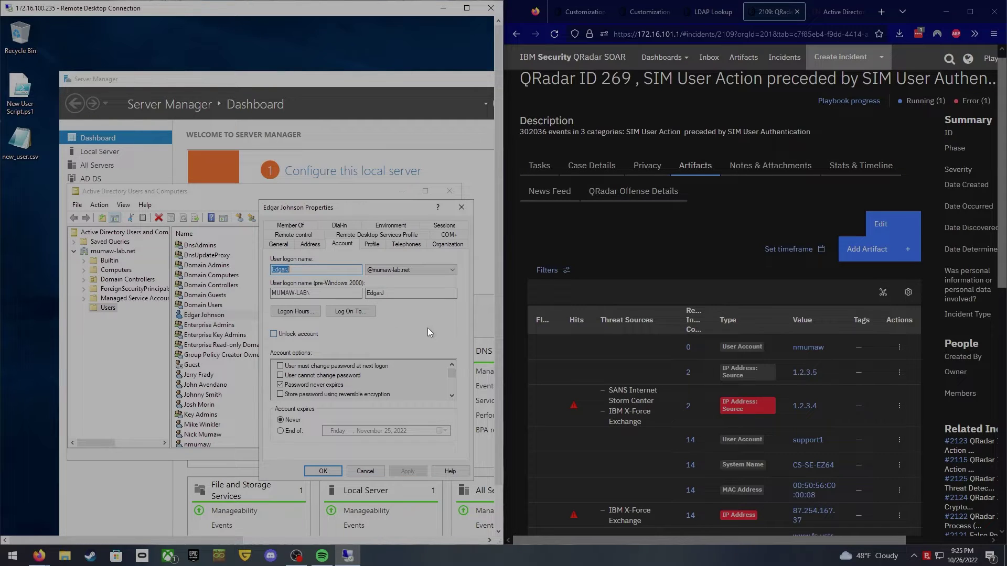
{"action": "left_click", "coordinate": [910, 256]}
{"action": "left_click", "coordinate": [680, 129]}
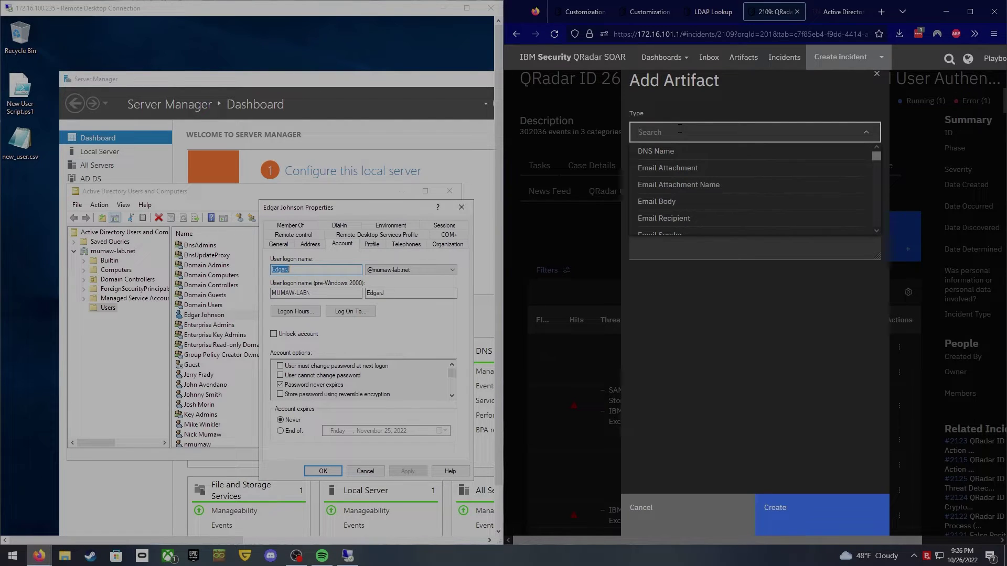
{"action": "type", "text": "user"}
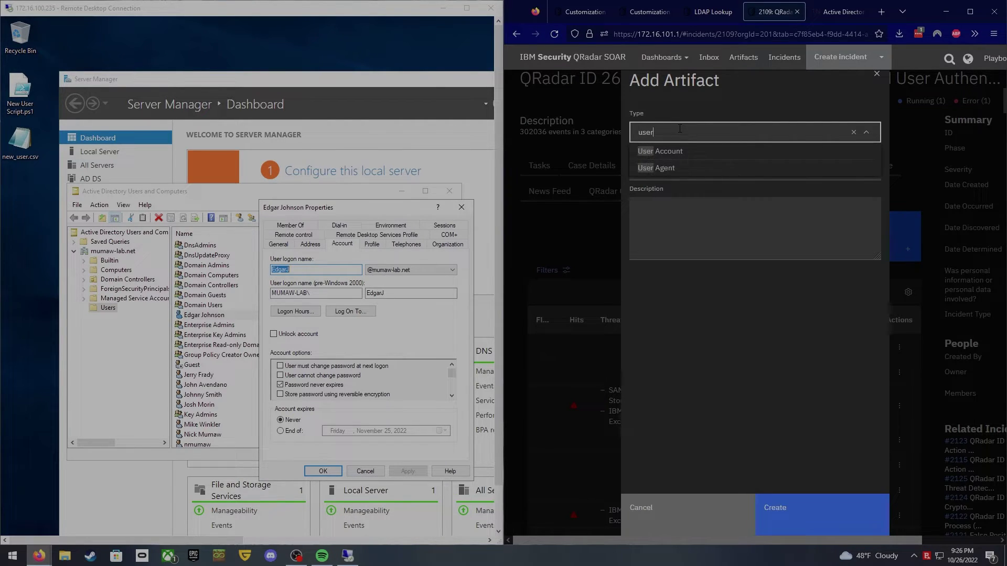
{"action": "left_click", "coordinate": [665, 151]}
{"action": "left_click", "coordinate": [673, 175]}
{"action": "type", "text": "EdgarJ"}
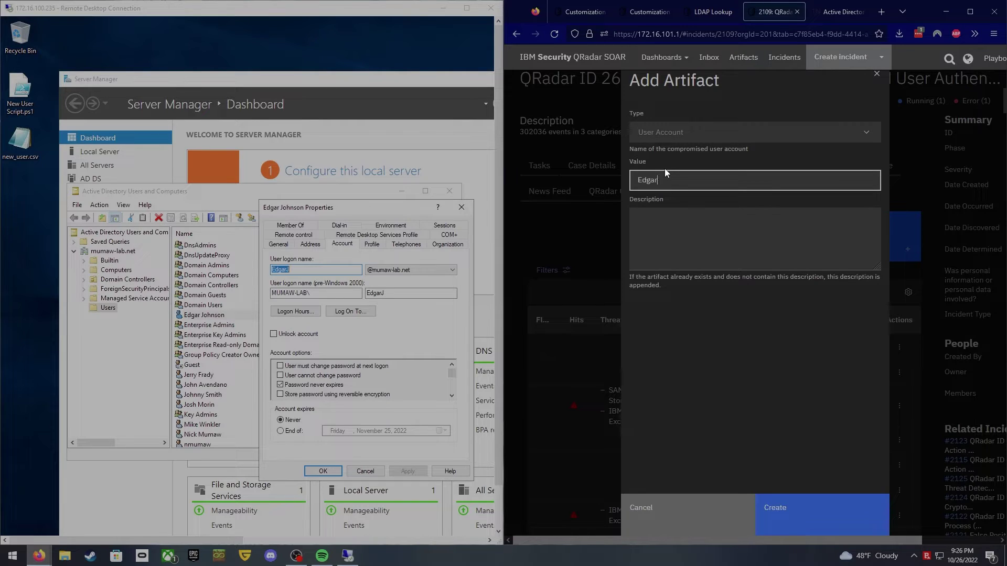
{"action": "left_click", "coordinate": [742, 256]}
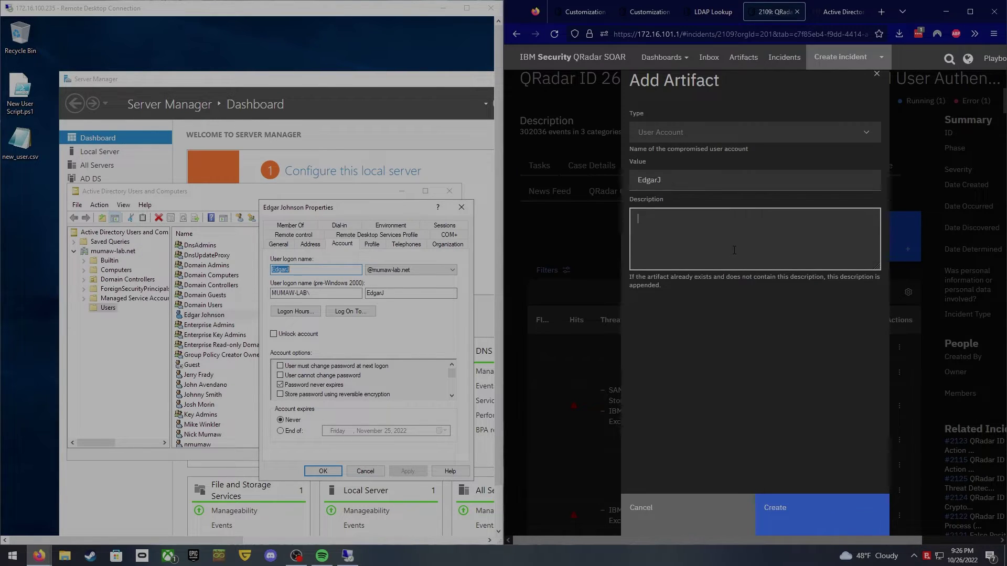
Step: Change the artifact value to the all-lowercase form of the user's logon name and create the artifact without a description
{"action": "double_click", "coordinate": [665, 181]}
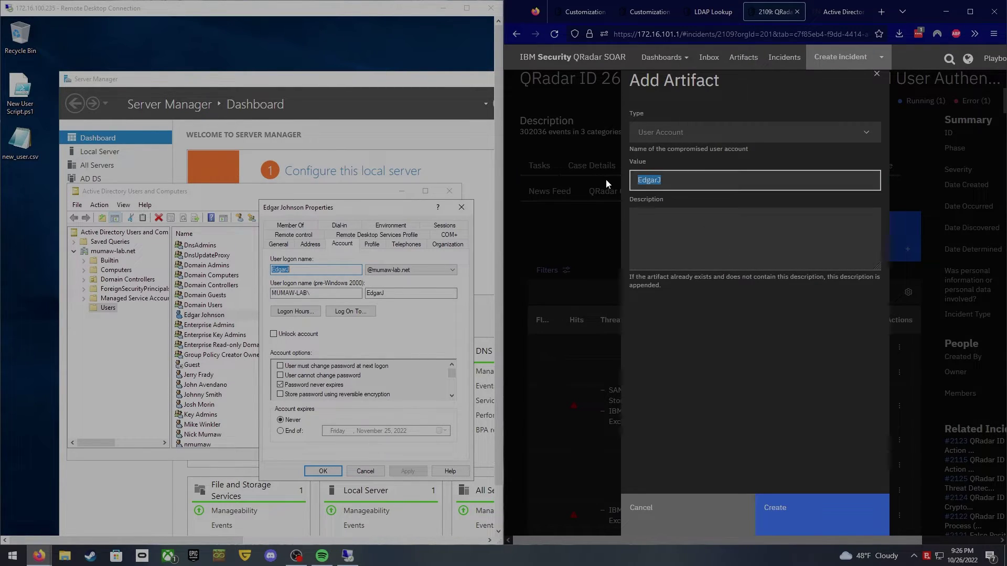
{"action": "type", "text": "edgarj"}
{"action": "left_click", "coordinate": [744, 249]}
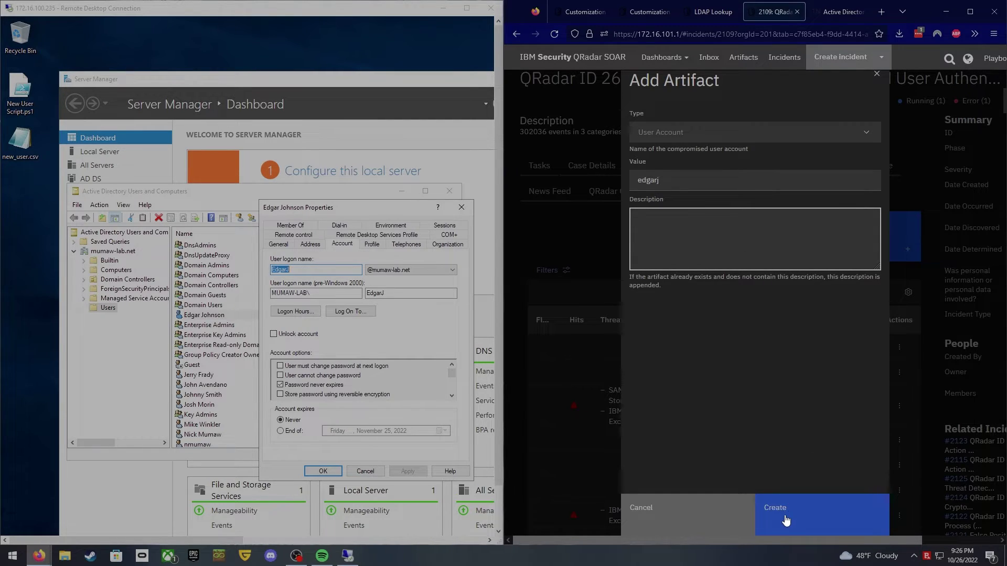
{"action": "left_click", "coordinate": [785, 519]}
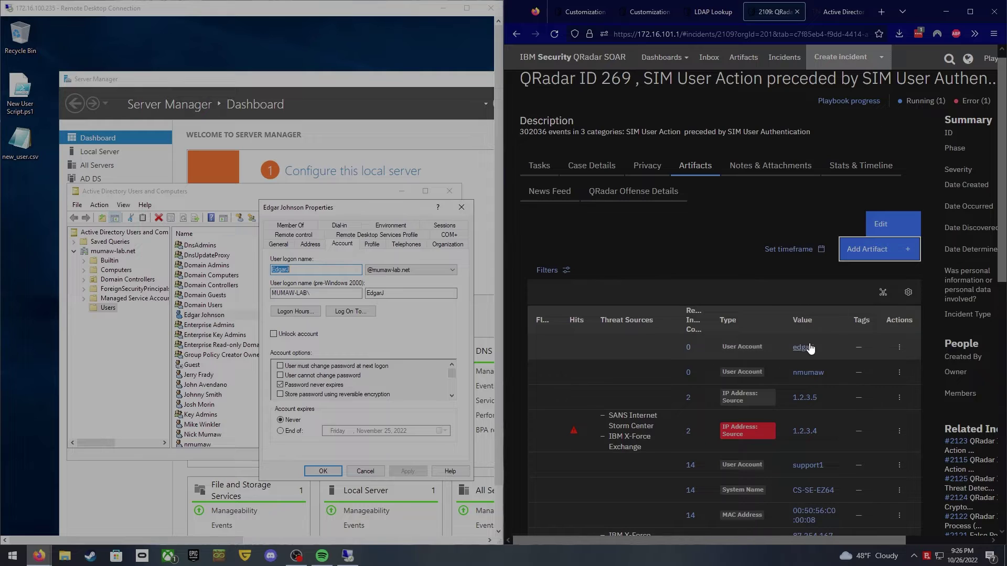
Step: Run LDAP Lookup on the new User Account artifact and check the Newsfeed and the LDAP Data table for its result
{"action": "left_click", "coordinate": [900, 348]}
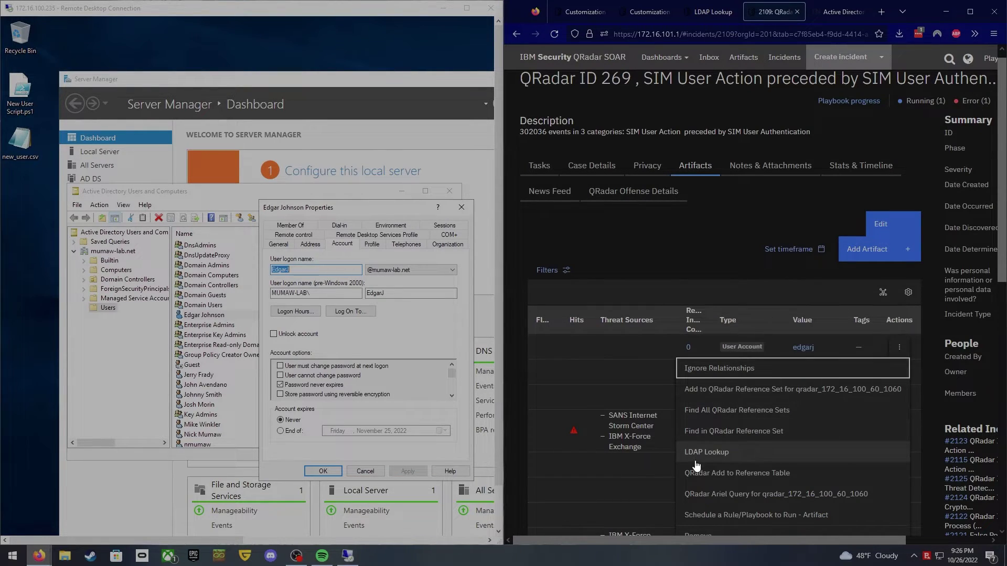
{"action": "left_click", "coordinate": [712, 458]}
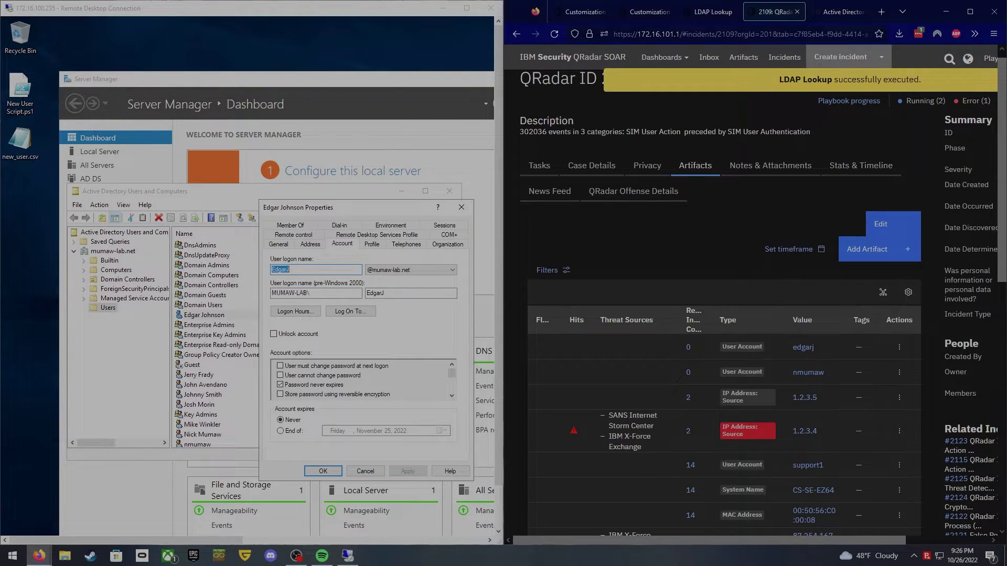
{"action": "scroll", "coordinate": [943, 212], "scroll_direction": "down", "scroll_amount": 3}
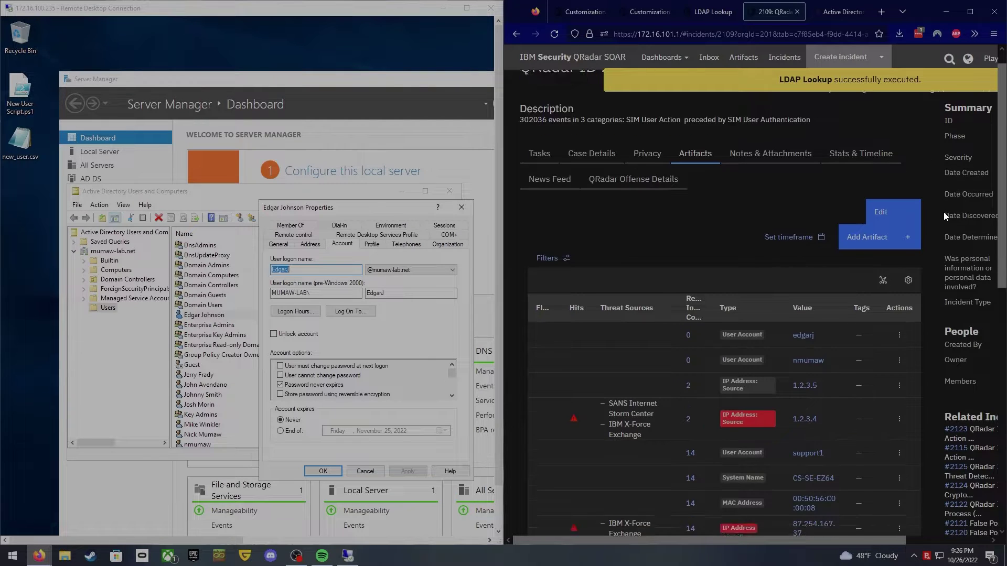
{"action": "scroll", "coordinate": [943, 212], "scroll_direction": "down", "scroll_amount": 3}
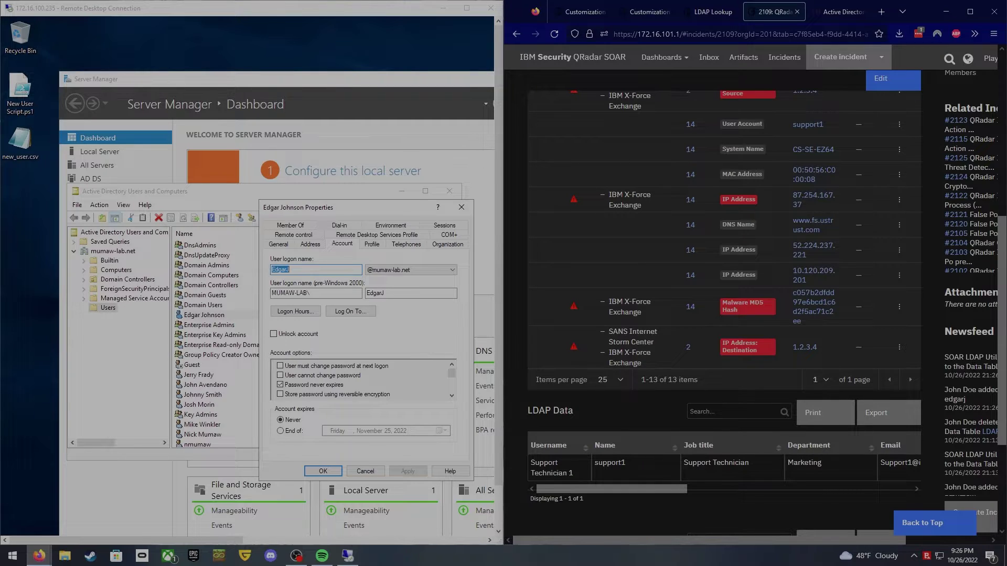
{"action": "left_click_drag", "start_coordinate": [782, 540], "coordinate": [920, 533]}
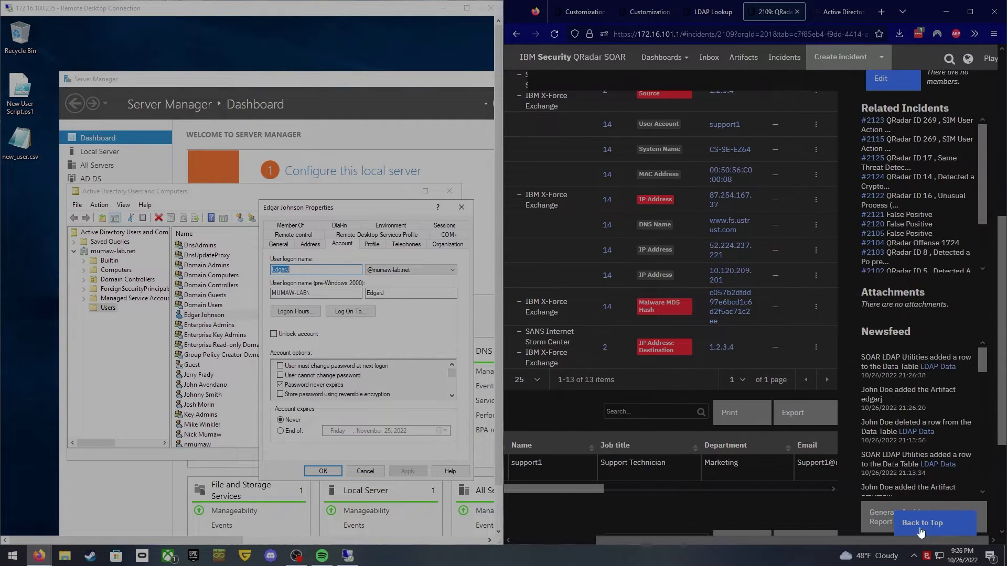
{"action": "scroll", "coordinate": [941, 377], "scroll_direction": "up", "scroll_amount": 5}
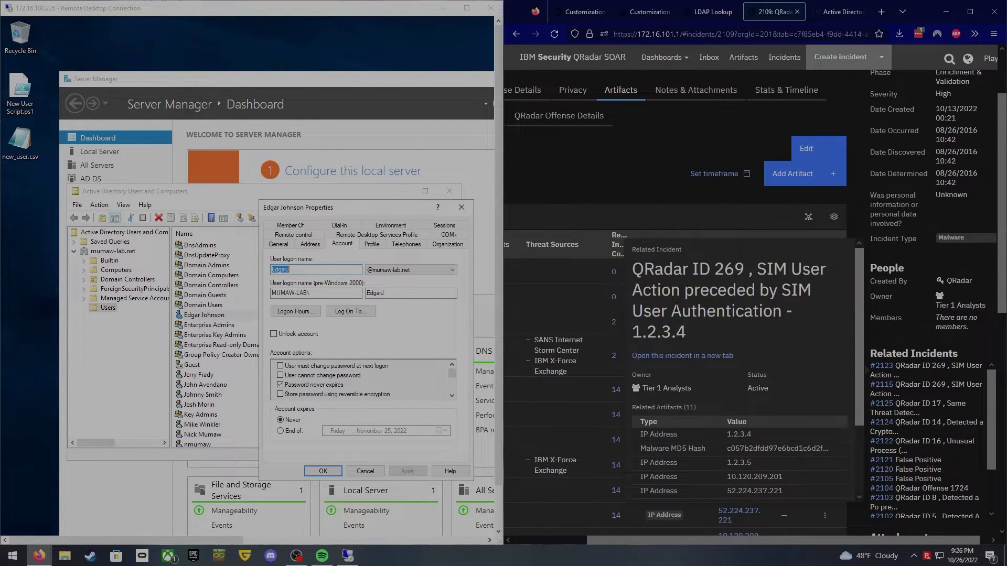
{"action": "scroll", "coordinate": [606, 171], "scroll_direction": "down", "scroll_amount": 8}
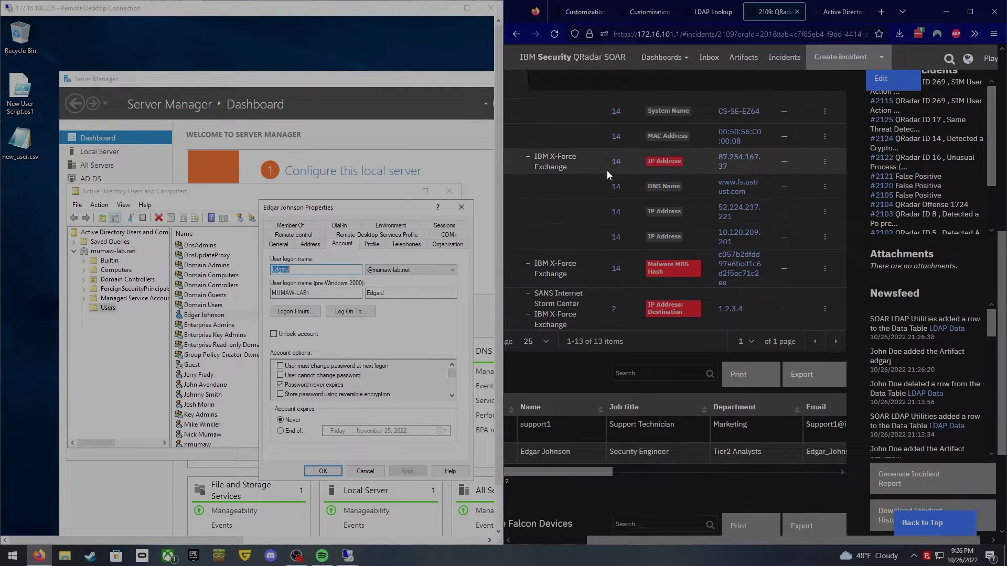
{"action": "left_click_drag", "start_coordinate": [699, 539], "coordinate": [590, 541]}
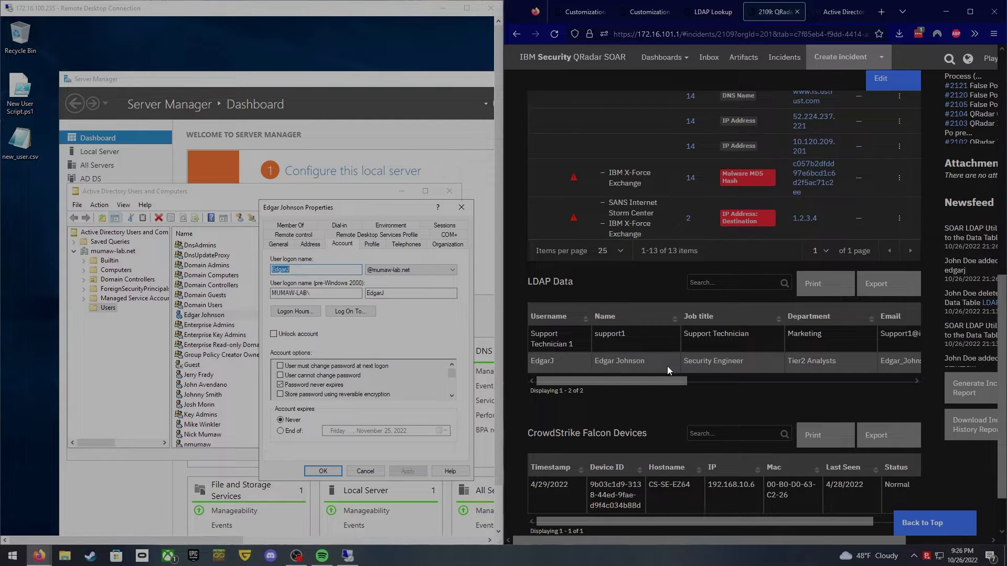
Step: Examine the looked-up user's row across the LDAP Data columns, including Email, Location, Manager and Device ID, and return to the artifact list
{"action": "left_click_drag", "start_coordinate": [662, 378], "coordinate": [781, 384]}
{"action": "scroll", "coordinate": [782, 379], "scroll_direction": "right", "scroll_amount": 2}
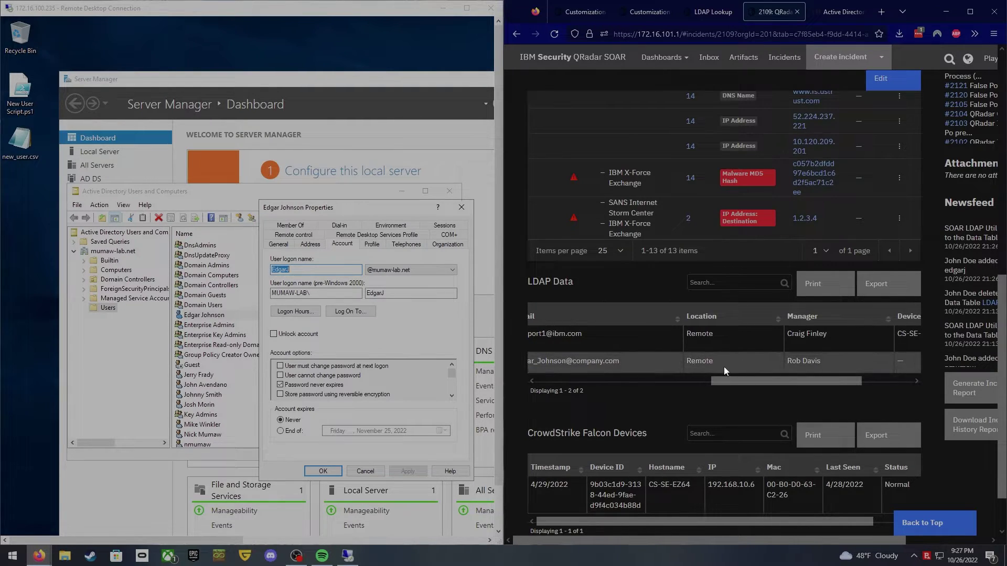
{"action": "scroll", "coordinate": [781, 382], "scroll_direction": "right", "scroll_amount": 3}
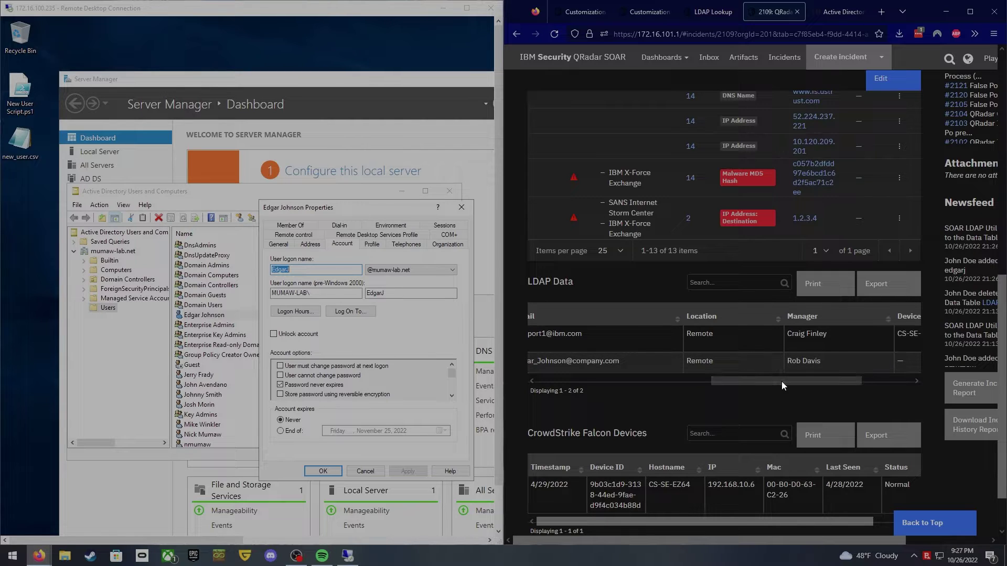
{"action": "left_click_drag", "start_coordinate": [822, 379], "coordinate": [828, 380]}
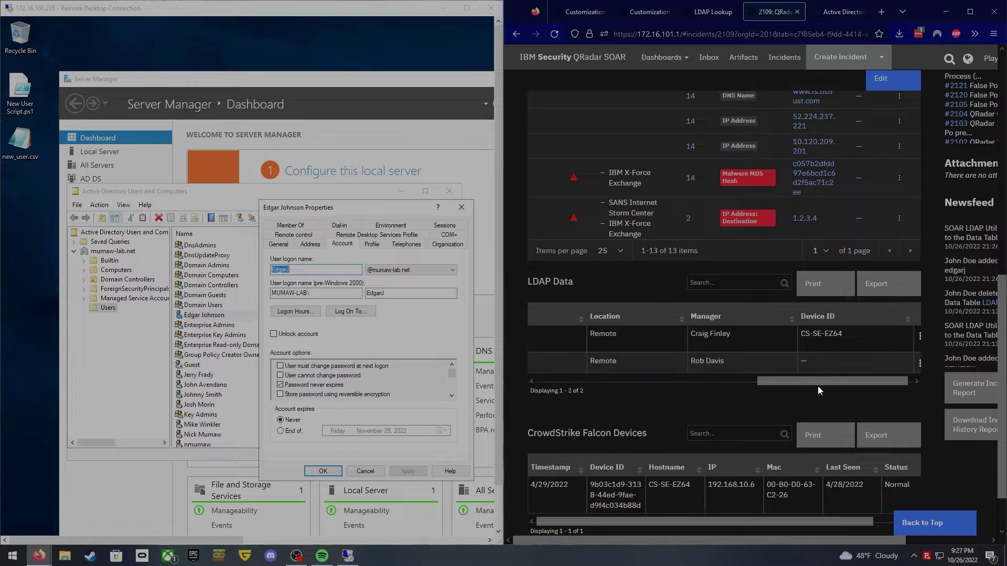
{"action": "left_click_drag", "start_coordinate": [833, 382], "coordinate": [718, 389]}
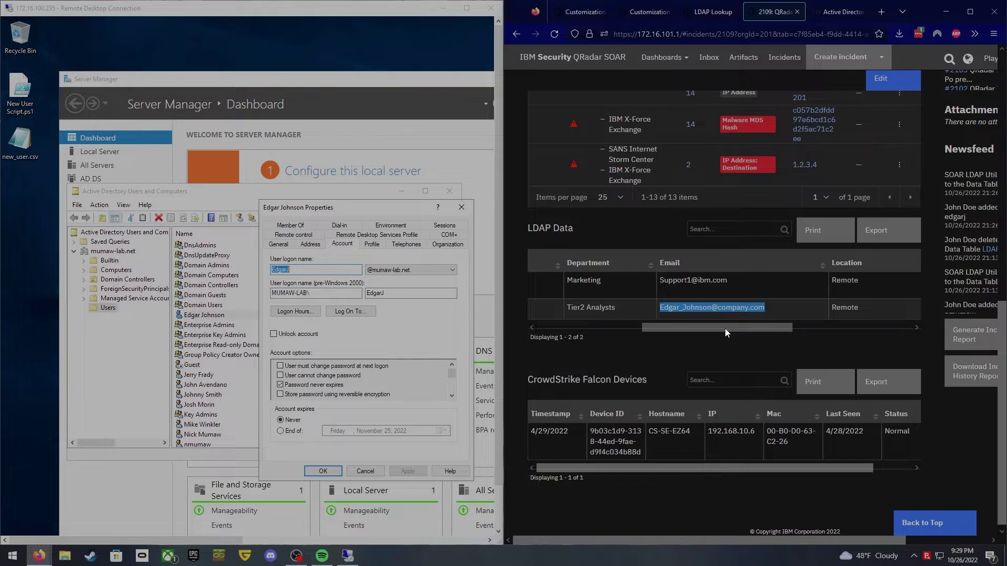
{"action": "scroll", "coordinate": [842, 297], "scroll_direction": "up", "scroll_amount": 6}
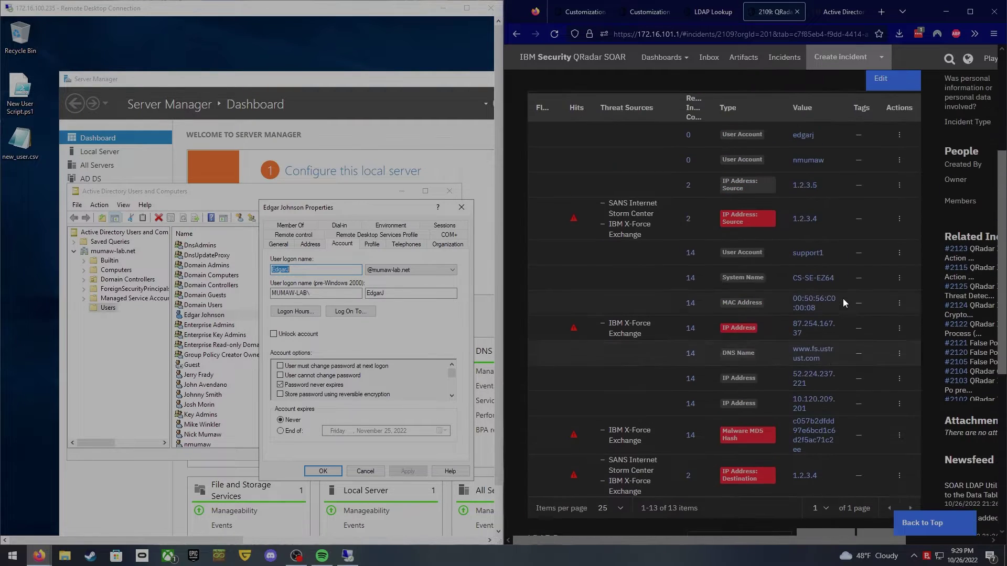
Step: Start a new artifact in incident 2109 and check which artifact types the LDAP Lookup playbook's activation conditions allow
{"action": "scroll", "coordinate": [876, 282], "scroll_direction": "up", "scroll_amount": 2}
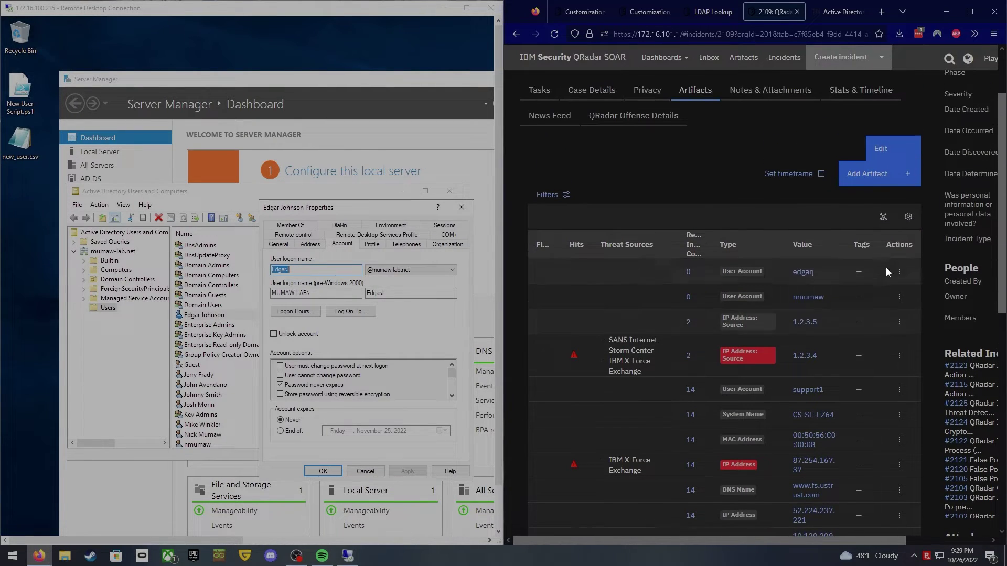
{"action": "left_click", "coordinate": [904, 172]}
{"action": "left_click", "coordinate": [687, 131]}
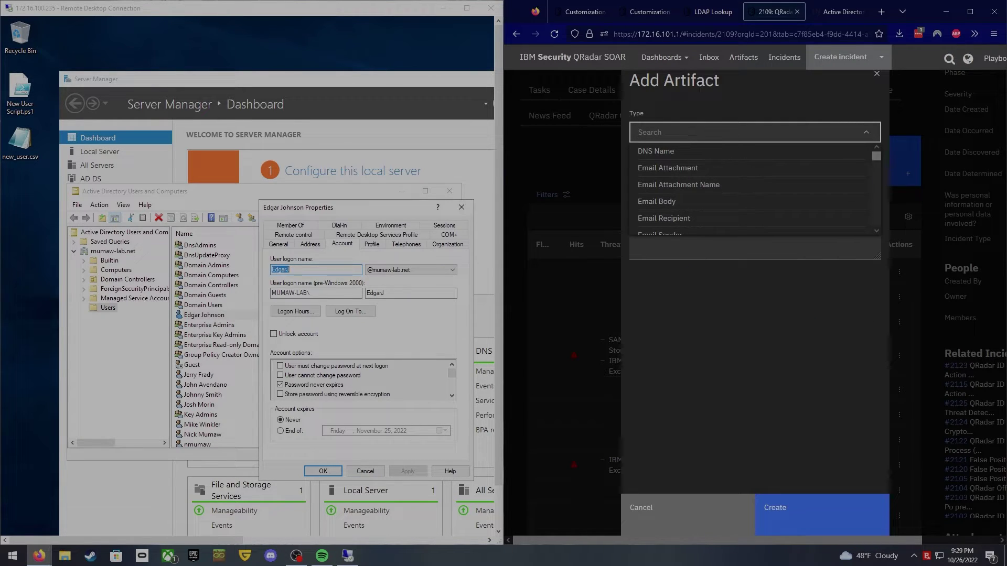
{"action": "left_click", "coordinate": [710, 17]}
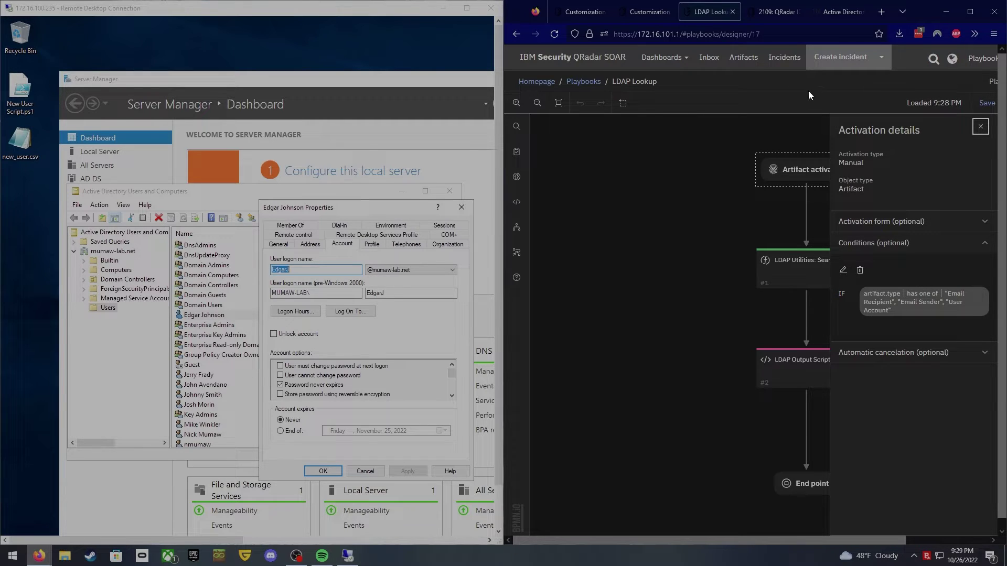
{"action": "left_click", "coordinate": [773, 15]}
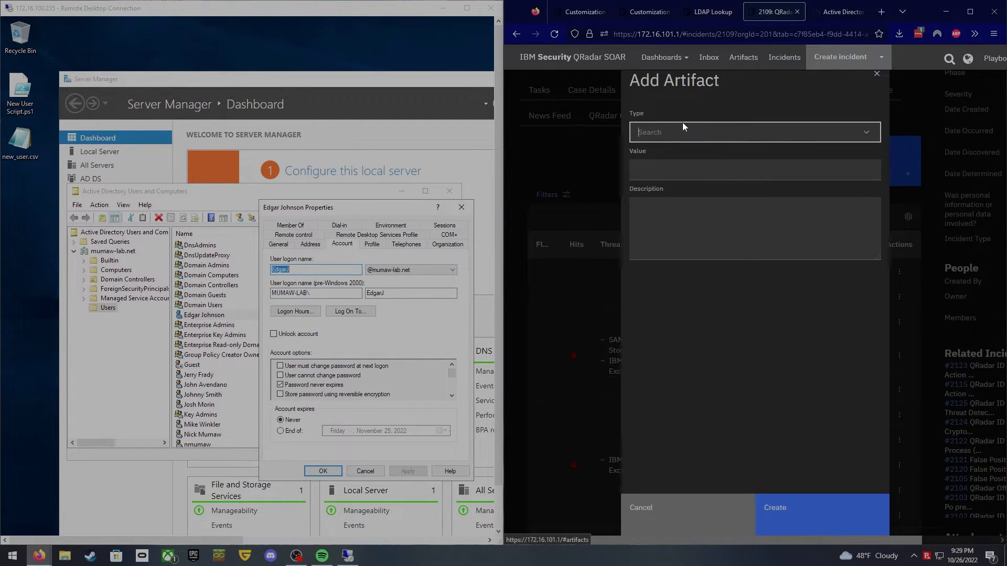
Step: Create an Email Recipient artifact with the looked-up user's email address as its value and no description
{"action": "left_click", "coordinate": [701, 131]}
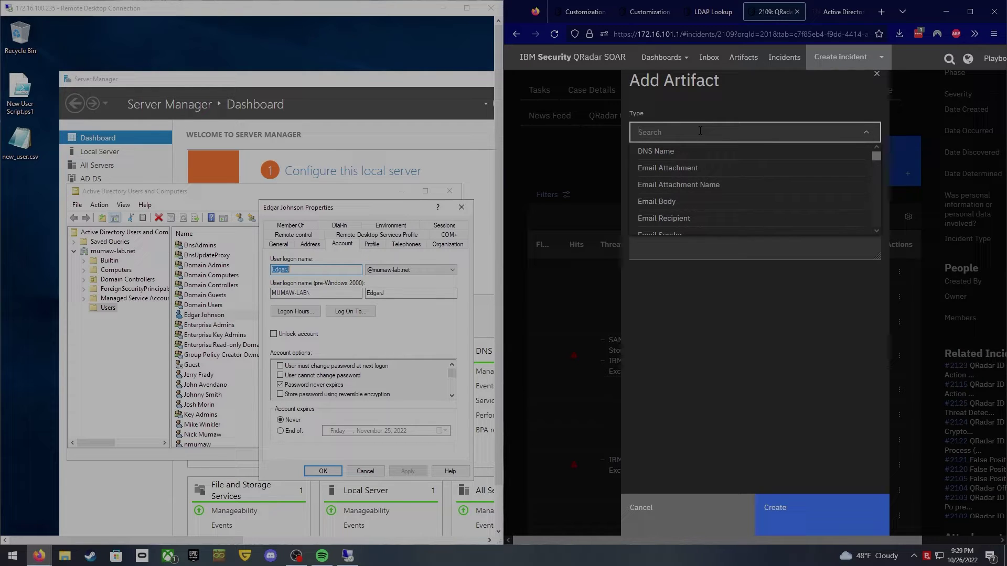
{"action": "type", "text": "email"}
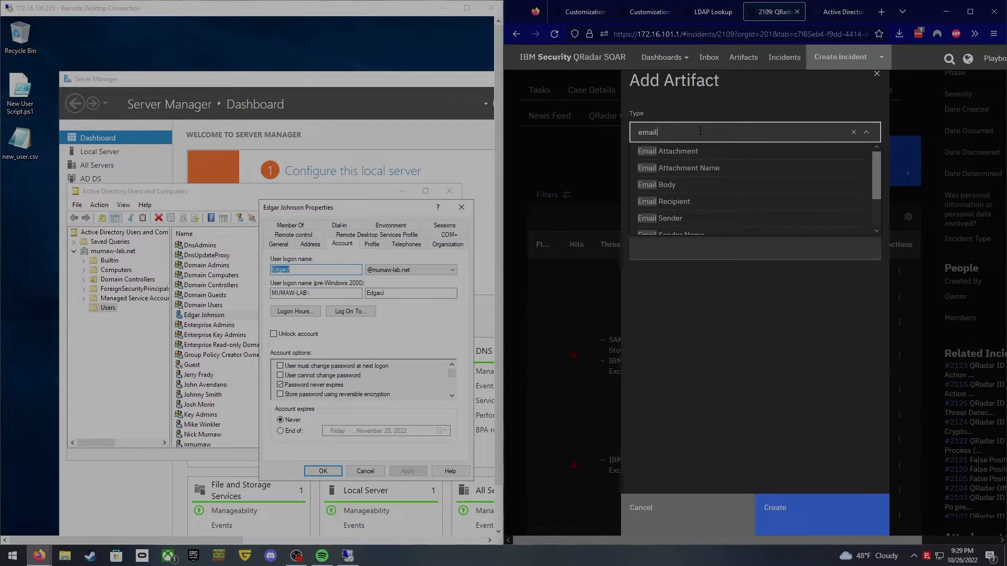
{"action": "key", "text": "Down"}
{"action": "key", "text": "Down"}
{"action": "key", "text": "Down"}
{"action": "key", "text": "Down"}
{"action": "key", "text": "Return"}
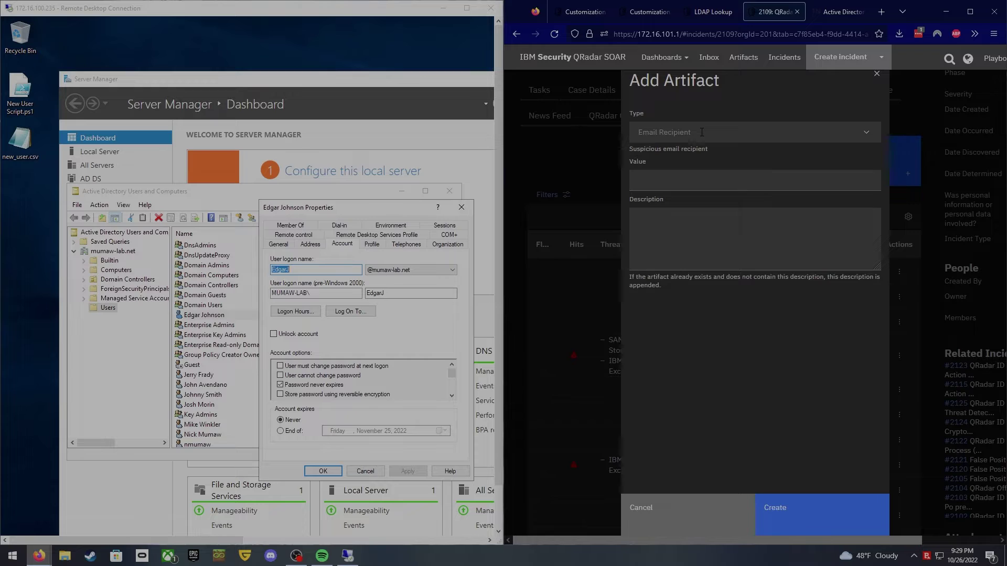
{"action": "left_click", "coordinate": [707, 180]}
{"action": "key", "text": "ctrl+v"}
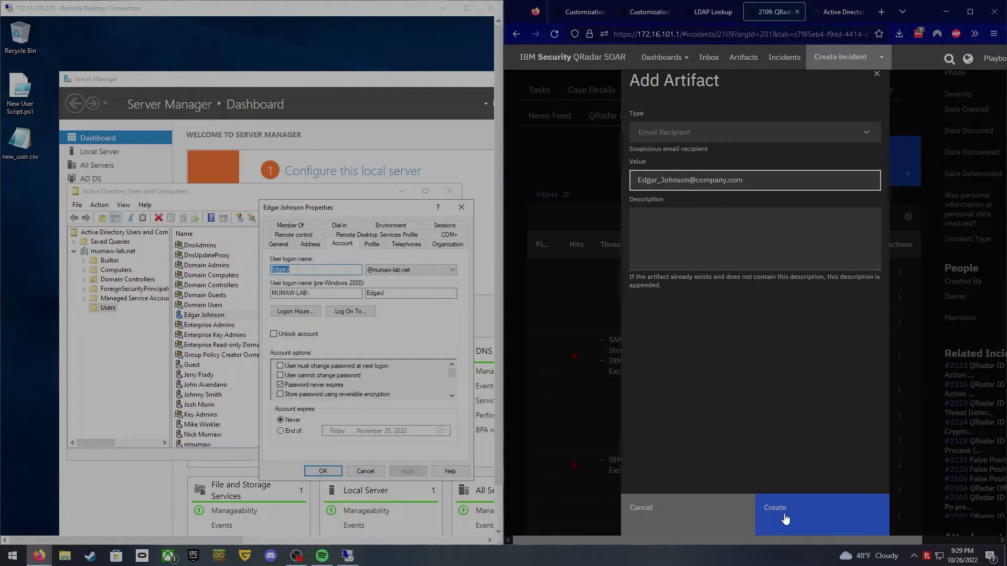
{"action": "left_click", "coordinate": [785, 519]}
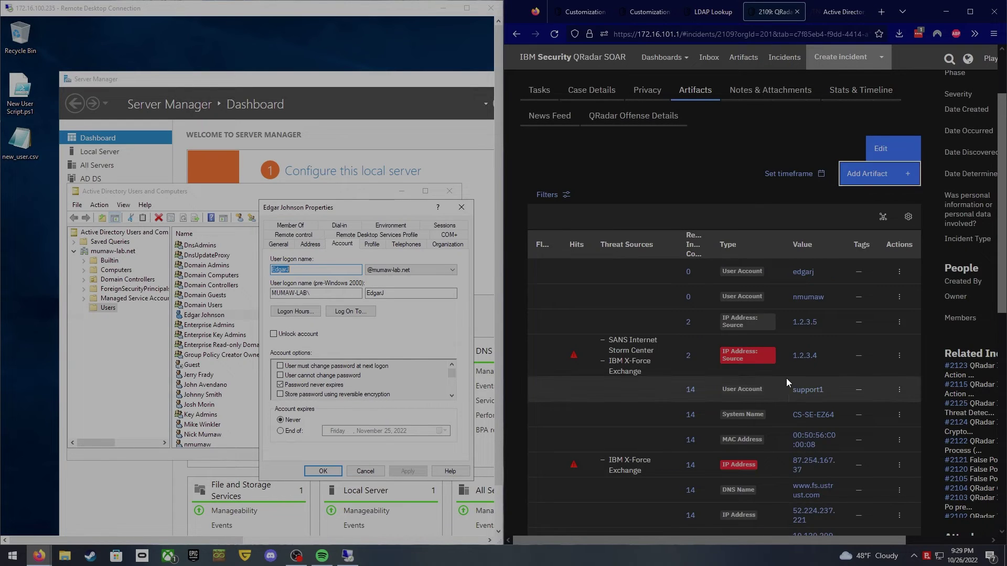
Step: Run LDAP Lookup on the new Email Recipient artifact and check the Newsfeed for its data table entry
{"action": "left_click", "coordinate": [901, 279]}
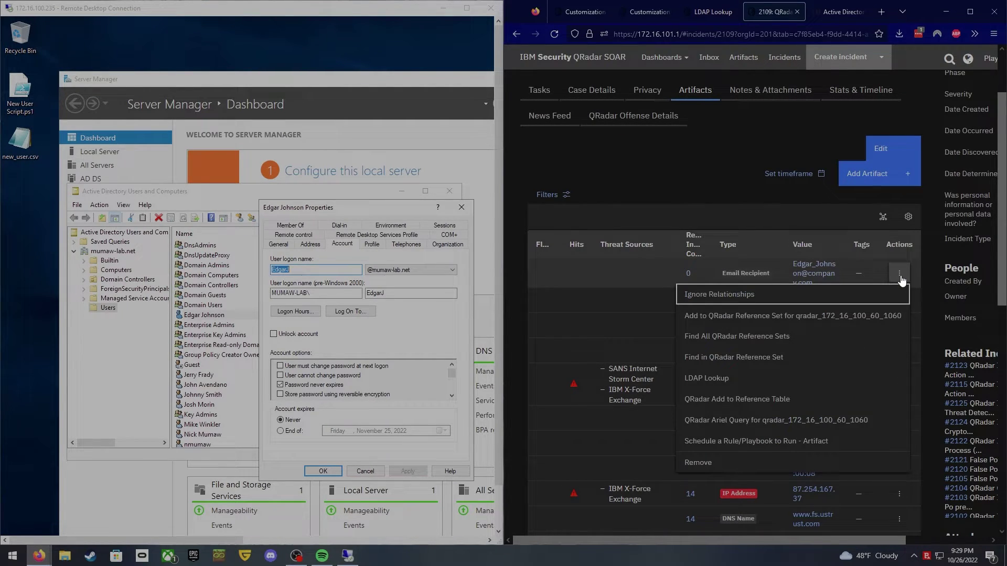
{"action": "left_click", "coordinate": [711, 386]}
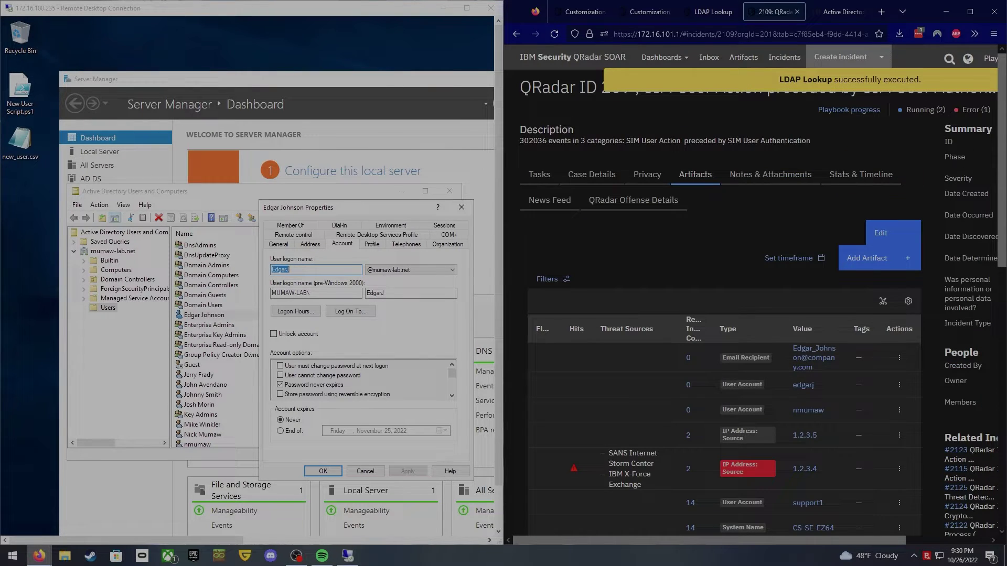
{"action": "scroll", "coordinate": [964, 229], "scroll_direction": "down", "scroll_amount": 6}
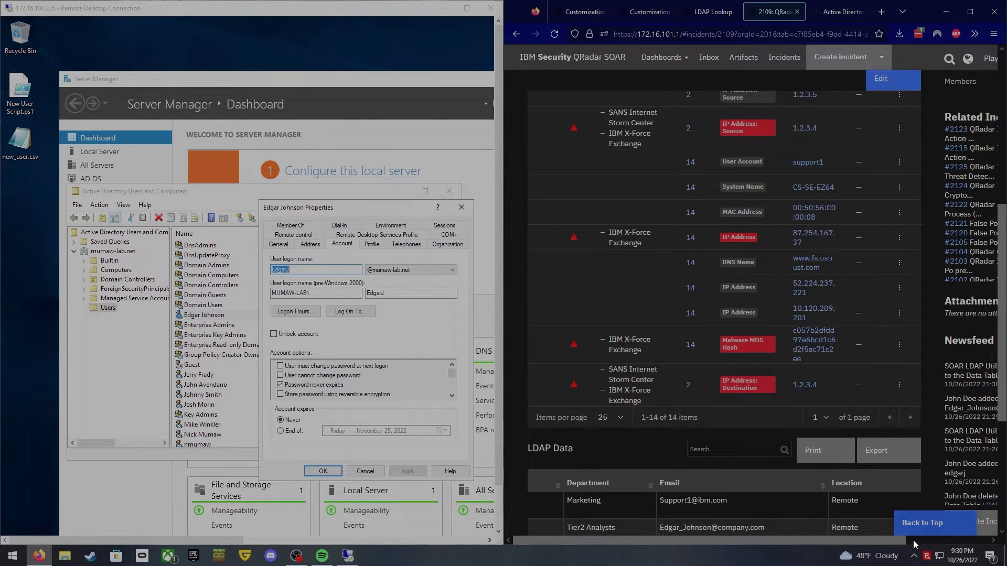
{"action": "scroll", "coordinate": [963, 471], "scroll_direction": "right", "scroll_amount": 3}
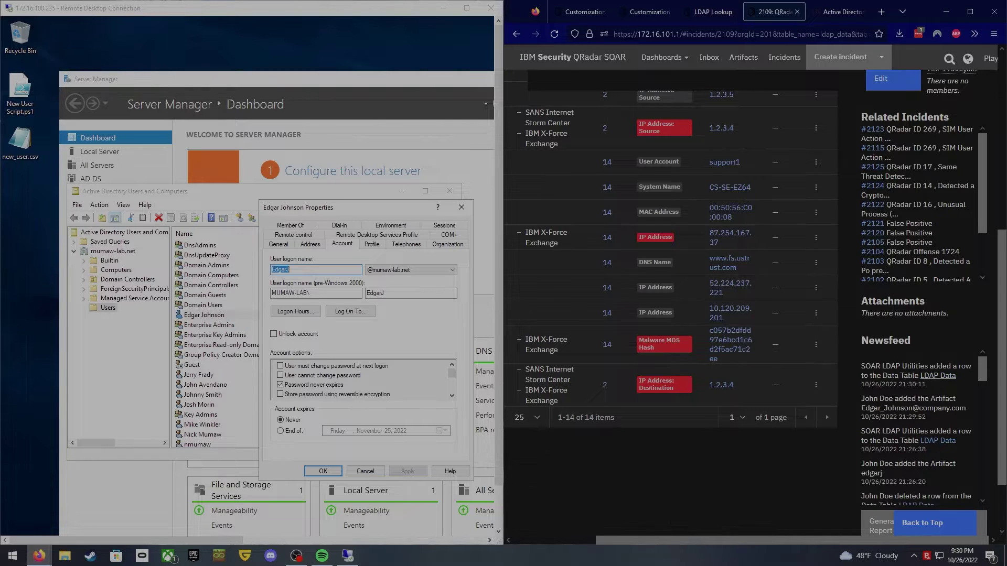
Step: Compare the latest LDAP Data row with the user's earlier row across Username, Name, Job title and Department
{"action": "scroll", "coordinate": [902, 374], "scroll_direction": "up", "scroll_amount": 5}
{"action": "mouse_move", "coordinate": [901, 374]}
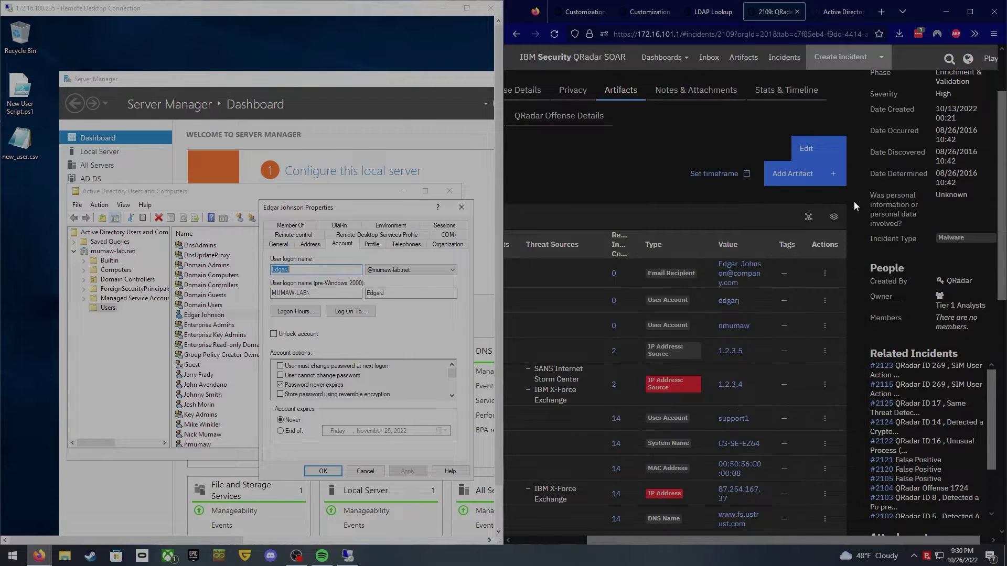
{"action": "scroll", "coordinate": [859, 269], "scroll_direction": "down", "scroll_amount": 5}
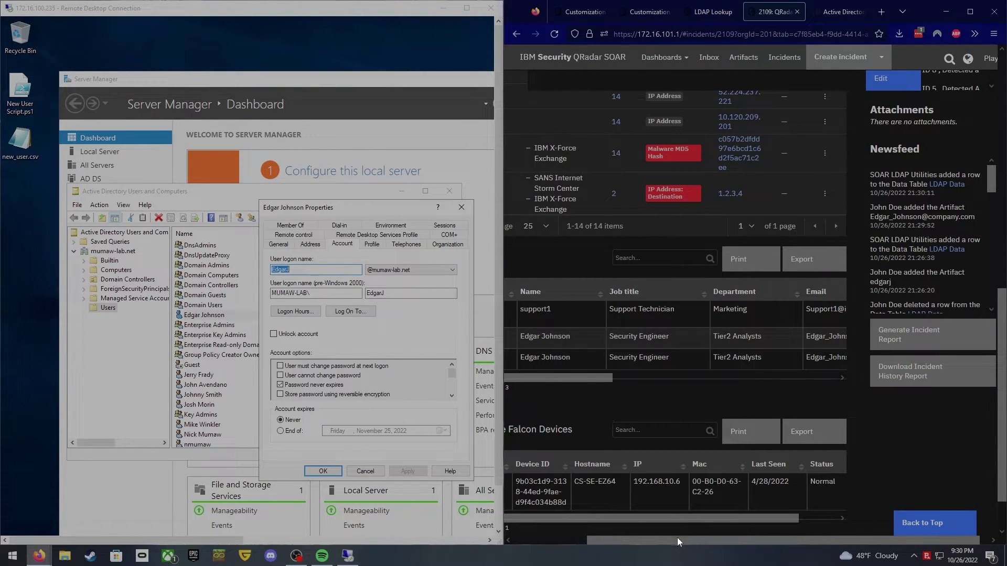
{"action": "left_click_drag", "start_coordinate": [678, 540], "coordinate": [590, 478]}
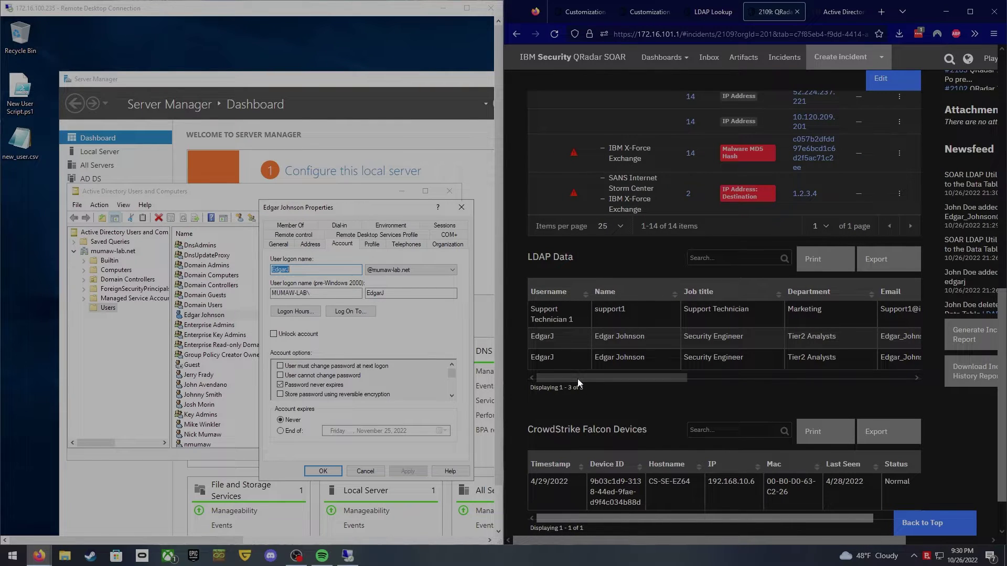
{"action": "left_click_drag", "start_coordinate": [578, 379], "coordinate": [542, 380]}
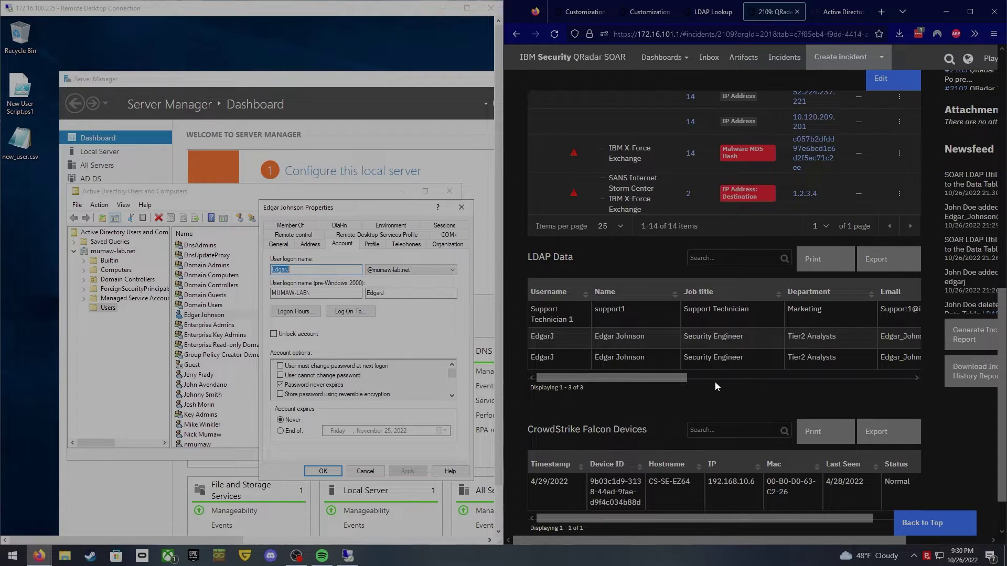
Step: Open the LDAP Utilities: Search script in the LDAP Lookup playbook and examine its search attributes, base and filter
{"action": "left_click", "coordinate": [710, 11]}
{"action": "left_click", "coordinate": [980, 127]}
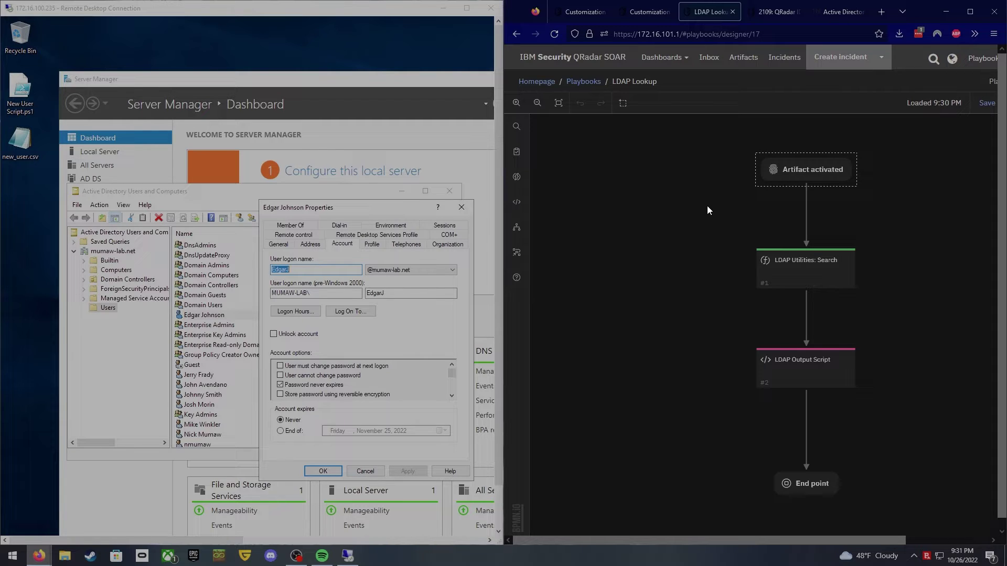
{"action": "left_click", "coordinate": [814, 266]}
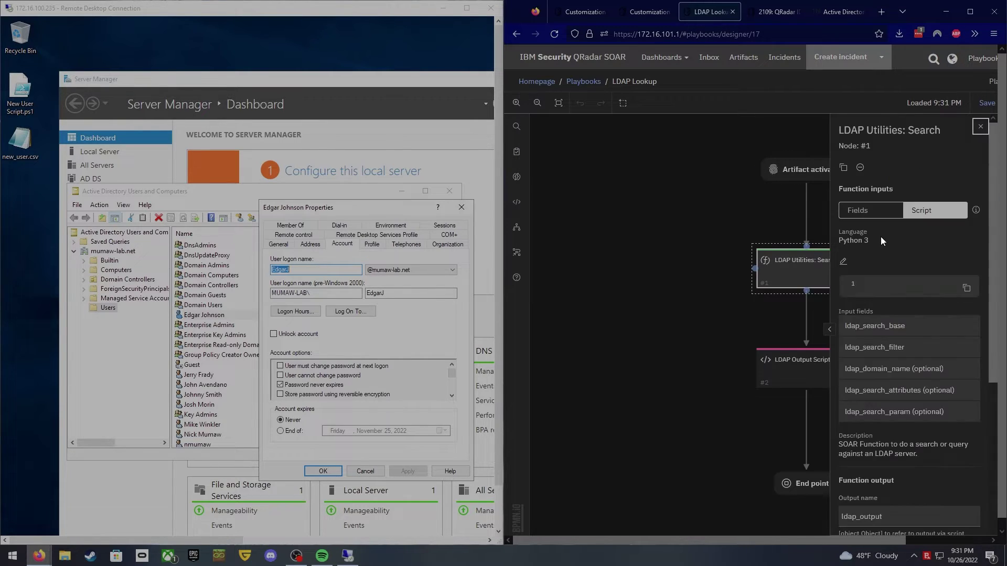
{"action": "left_click", "coordinate": [844, 168]}
{"action": "left_click", "coordinate": [843, 261]}
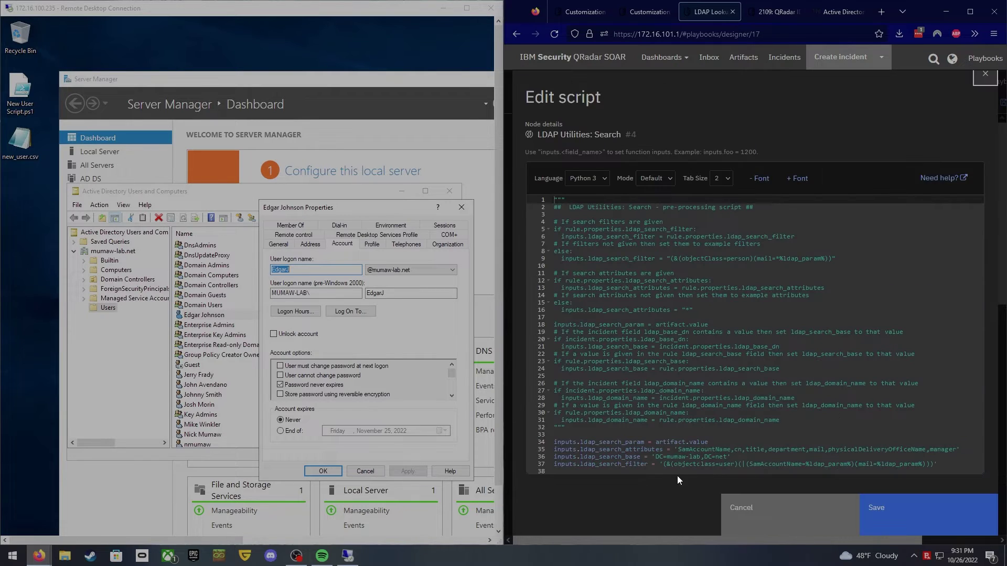
{"action": "left_click", "coordinate": [682, 471]}
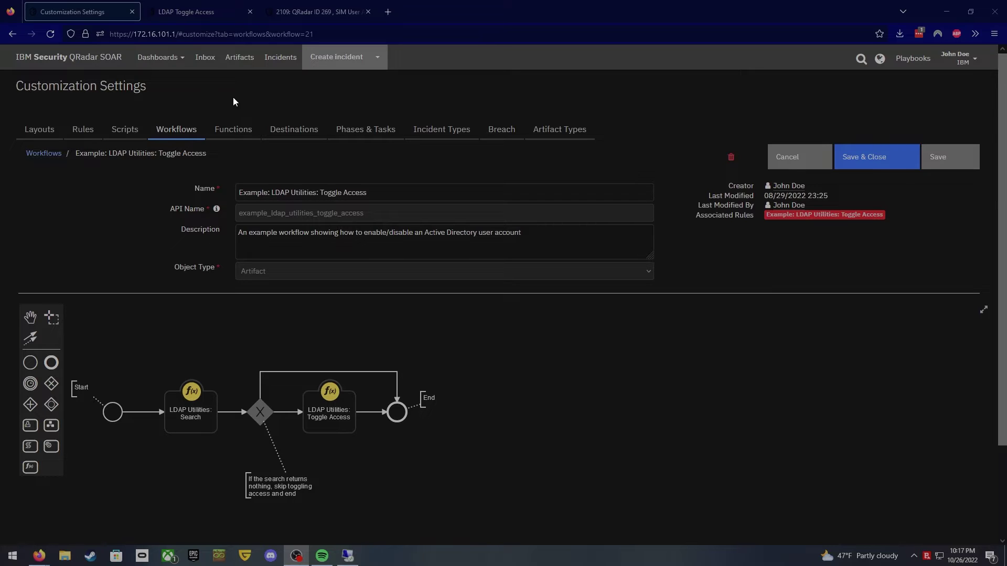
Step: Review the LDAP Toggle Access playbook's flow, including its LDAP Utilities: Search and LDAP Utilities: Toggle Access functions
{"action": "left_click", "coordinate": [199, 16]}
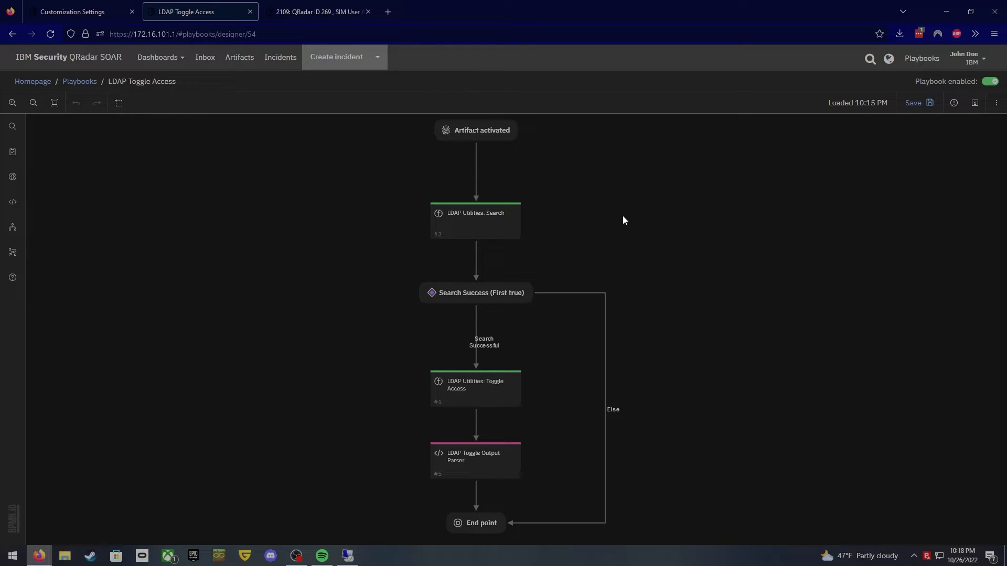
{"action": "left_click", "coordinate": [518, 227]}
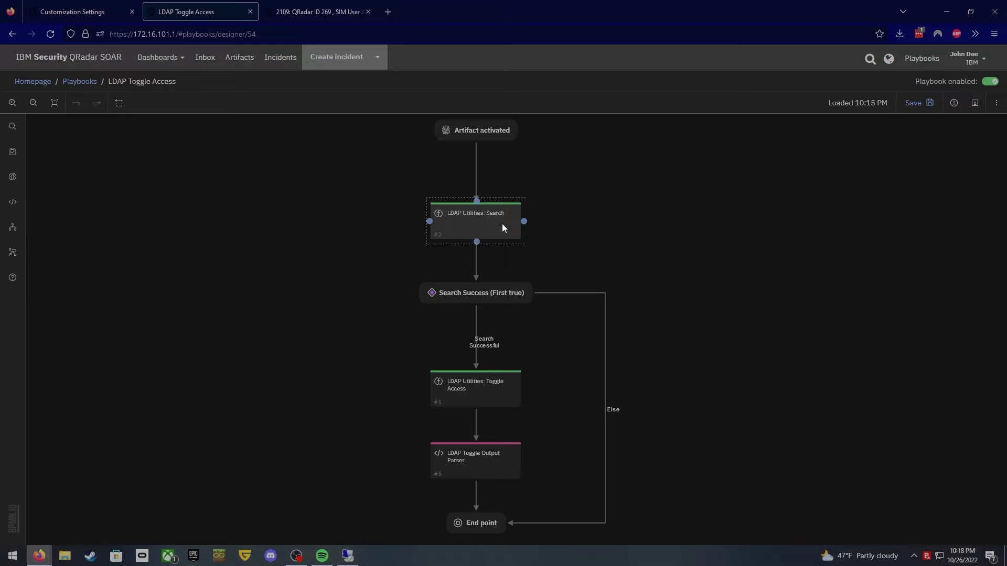
{"action": "left_click", "coordinate": [502, 398]}
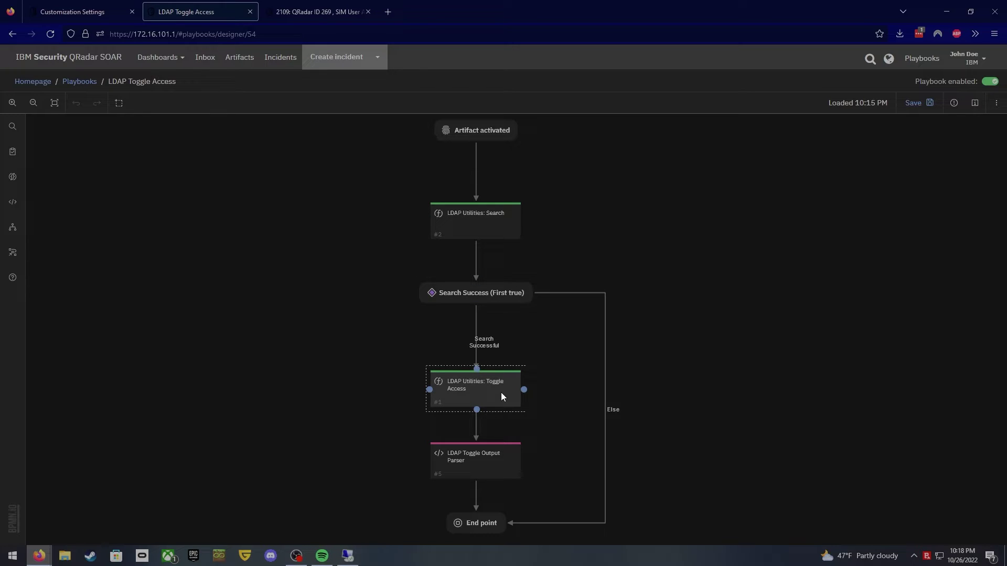
Step: Inspect the LDAP Toggle Access activation details, including the ldap_toggle_access form element's values and the artifact type condition, without changing them
{"action": "left_click", "coordinate": [499, 133]}
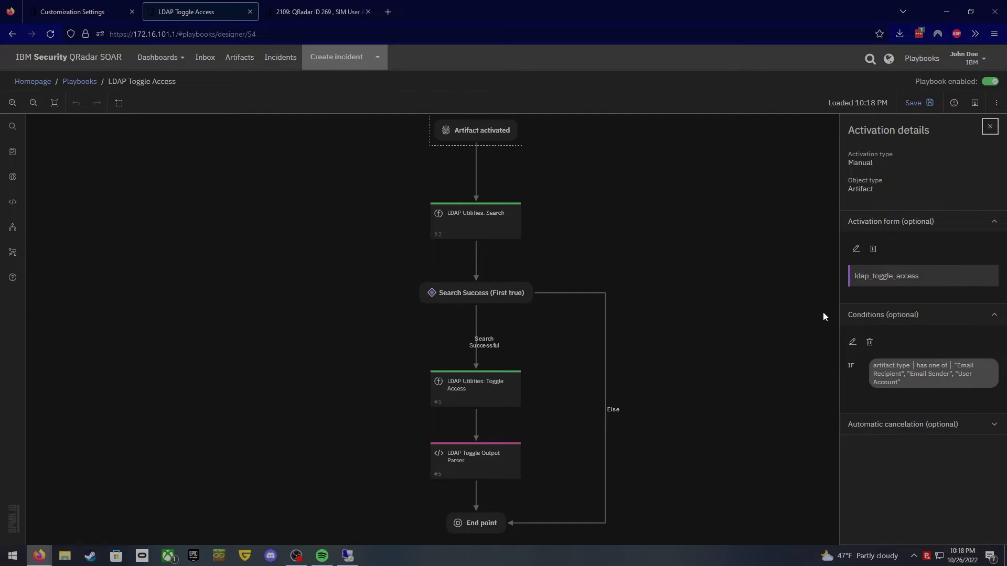
{"action": "left_click", "coordinate": [856, 249]}
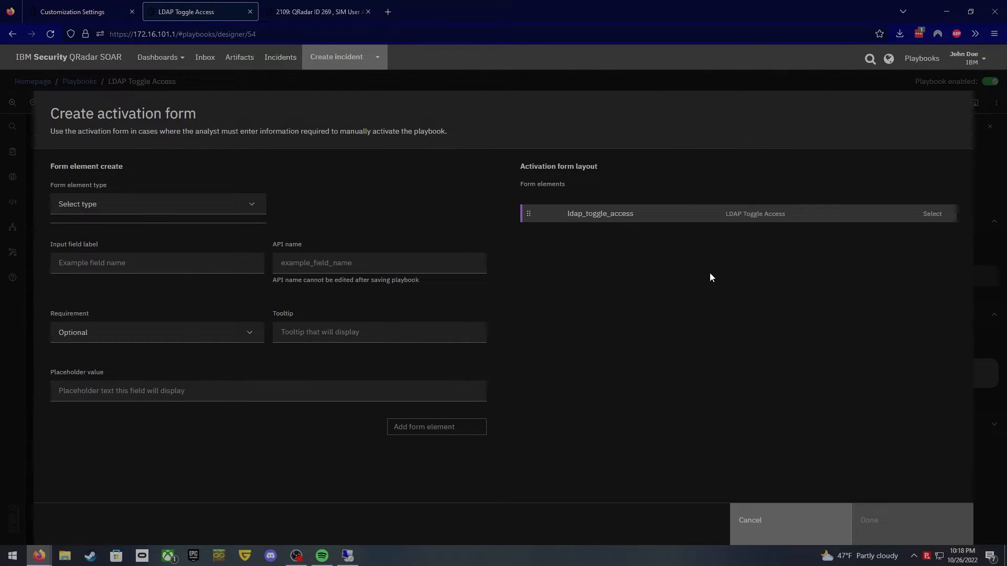
{"action": "left_click", "coordinate": [601, 219]}
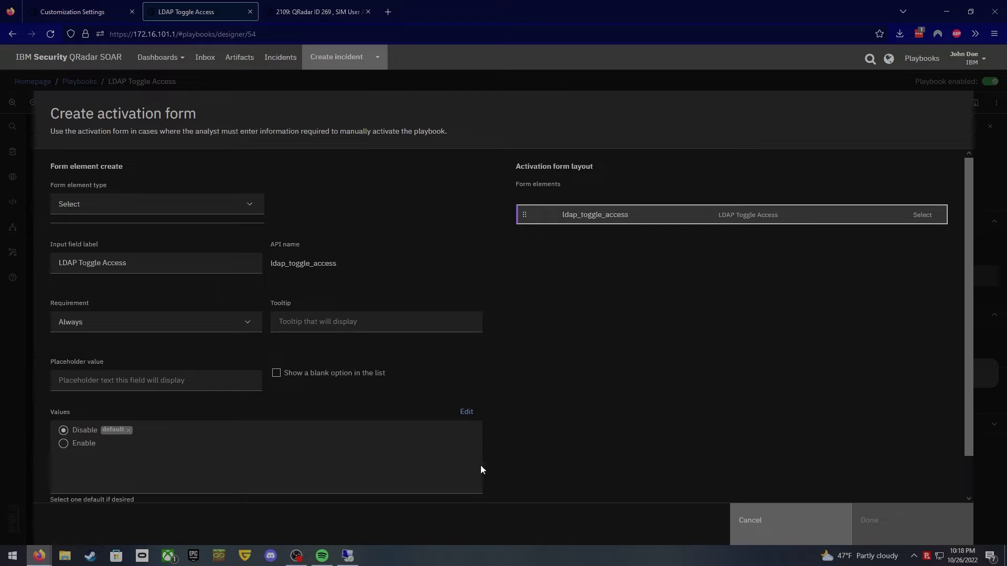
{"action": "left_click", "coordinate": [780, 531]}
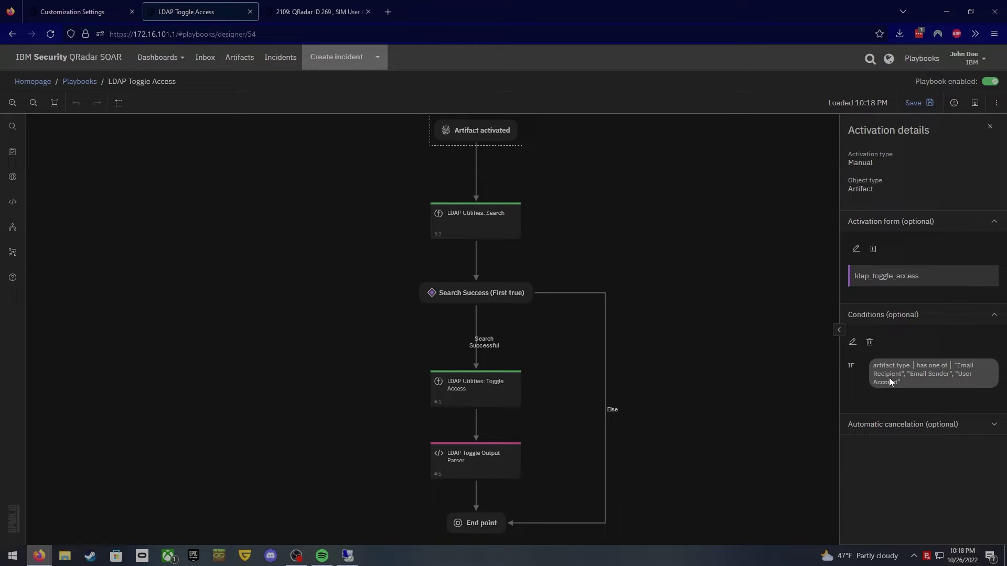
{"action": "left_click", "coordinate": [703, 326]}
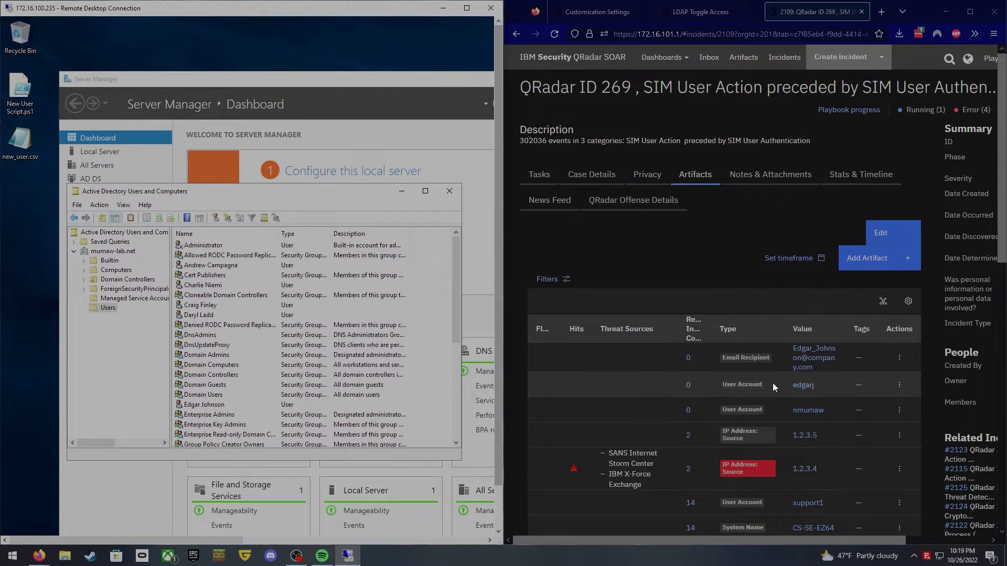
Step: Run LDAP Toggle Access with Disable on the Active Directory user's User Account artifact and check the incident notes for its result
{"action": "left_click", "coordinate": [899, 387]}
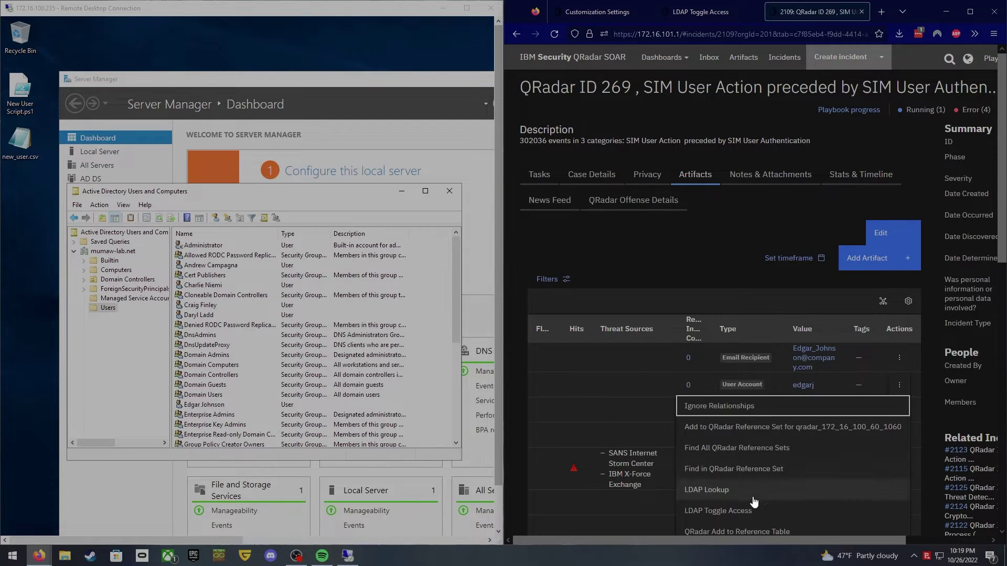
{"action": "left_click", "coordinate": [719, 511]}
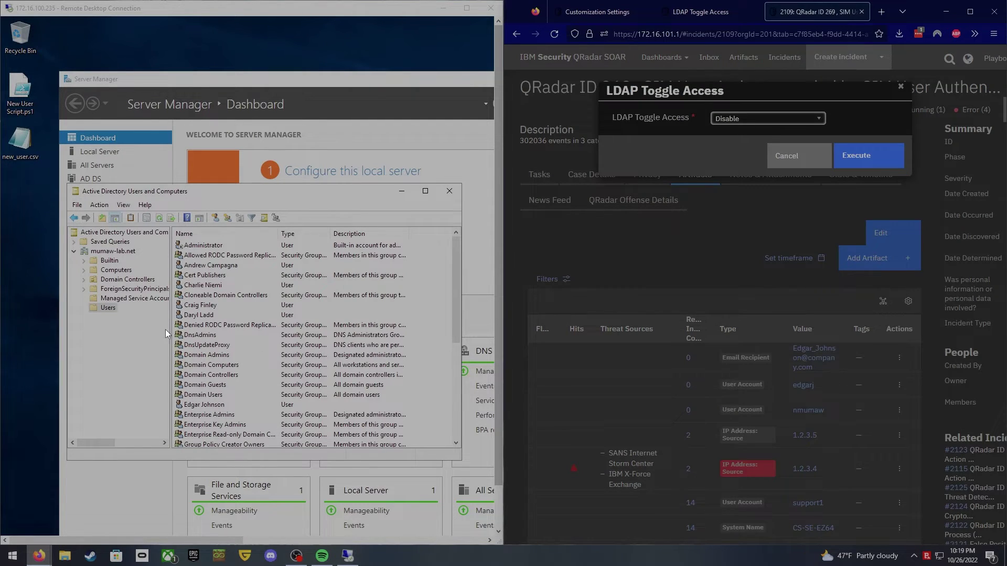
{"action": "left_click", "coordinate": [190, 408]}
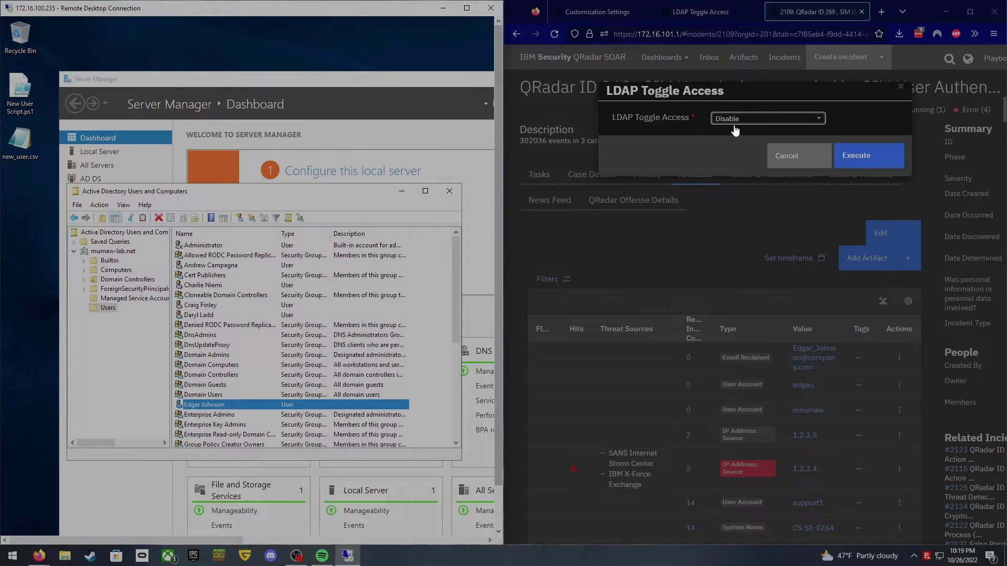
{"action": "left_click", "coordinate": [857, 163]}
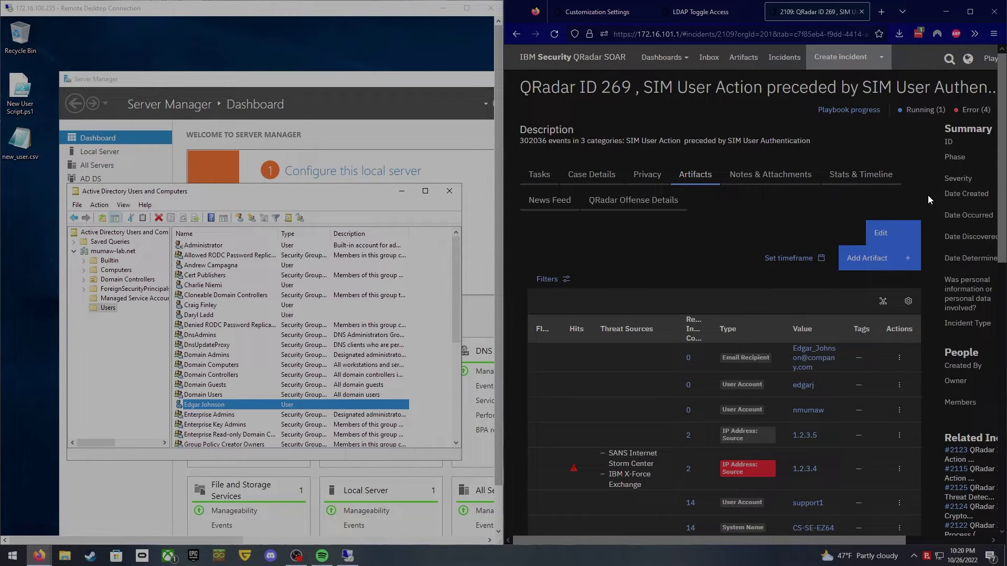
{"action": "left_click", "coordinate": [758, 178]}
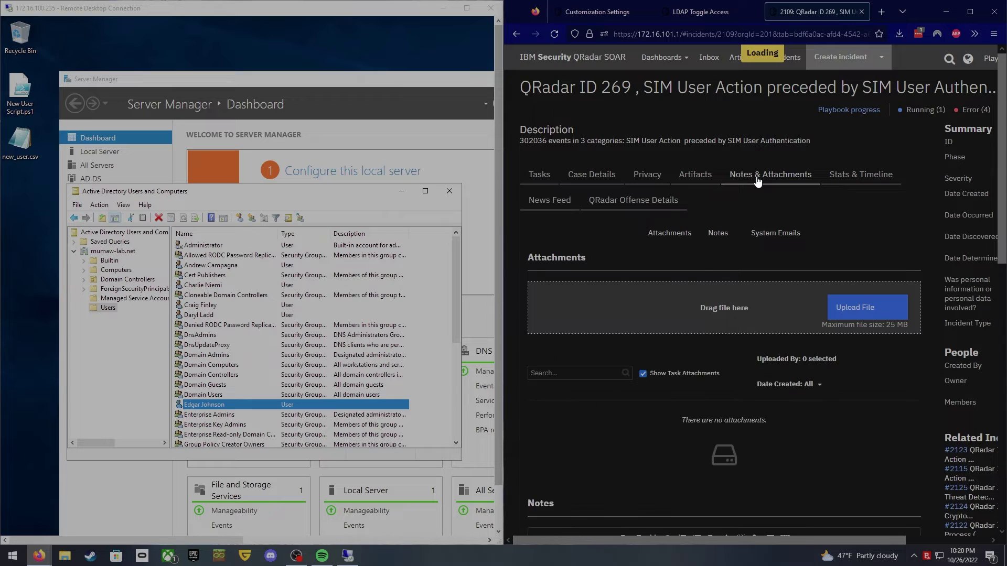
{"action": "scroll", "coordinate": [922, 388], "scroll_direction": "down", "scroll_amount": 5}
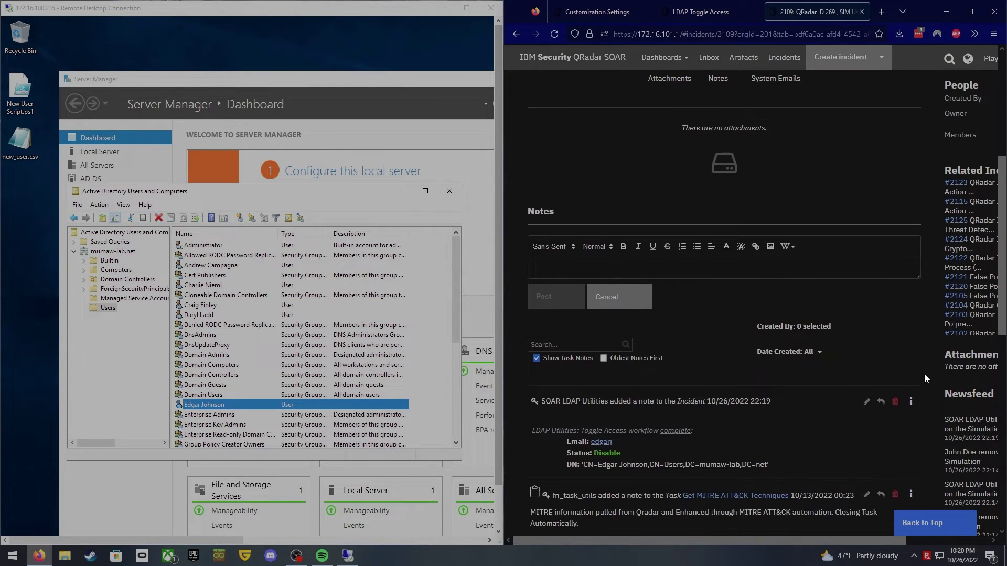
Step: Open the LDAP Toggle Access form for the Active Directory user's User Account artifact and view its access options
{"action": "double_click", "coordinate": [609, 453]}
{"action": "scroll", "coordinate": [711, 334], "scroll_direction": "up", "scroll_amount": 5}
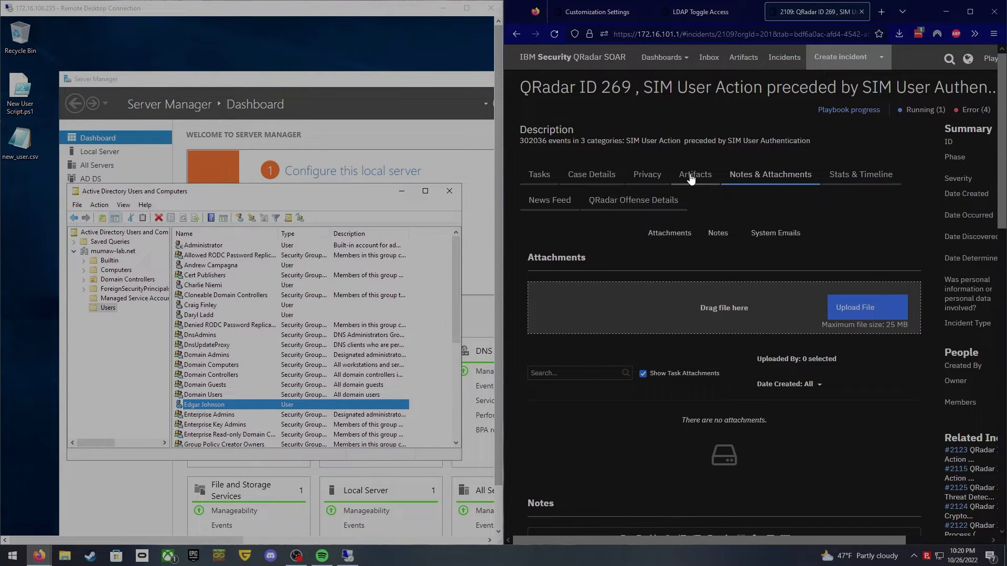
{"action": "left_click", "coordinate": [691, 177]}
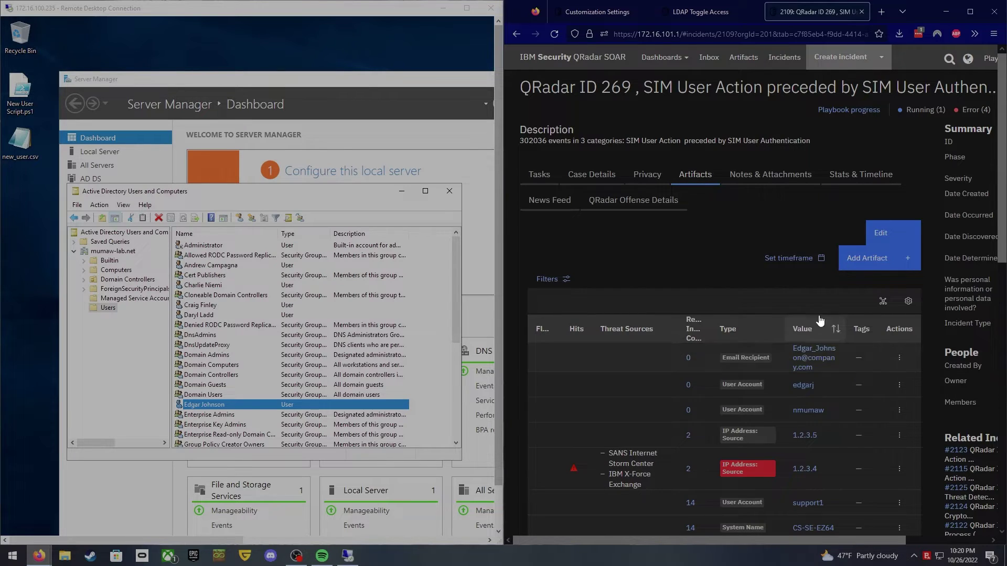
{"action": "left_click", "coordinate": [900, 387]}
{"action": "left_click", "coordinate": [714, 513]}
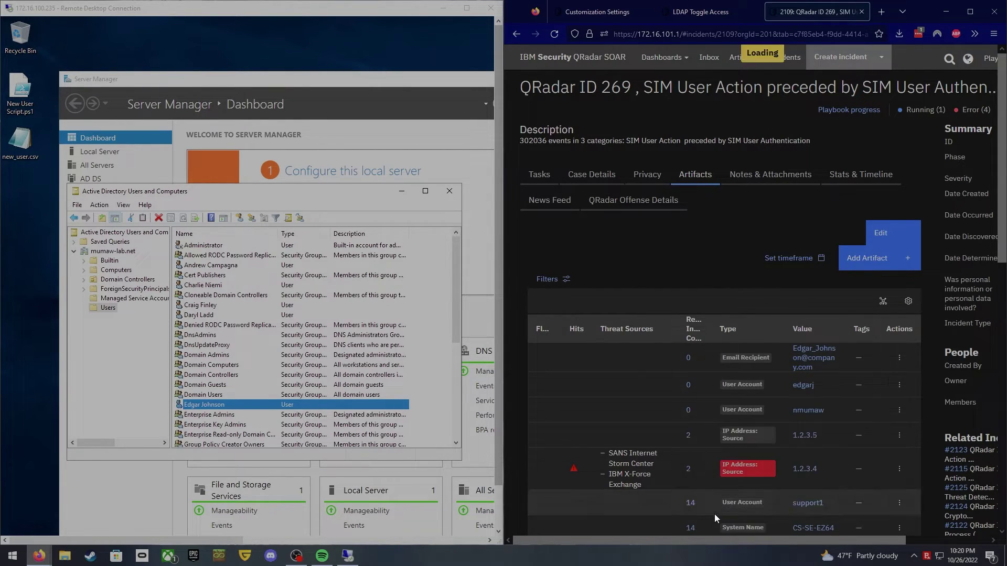
{"action": "left_click", "coordinate": [753, 122]}
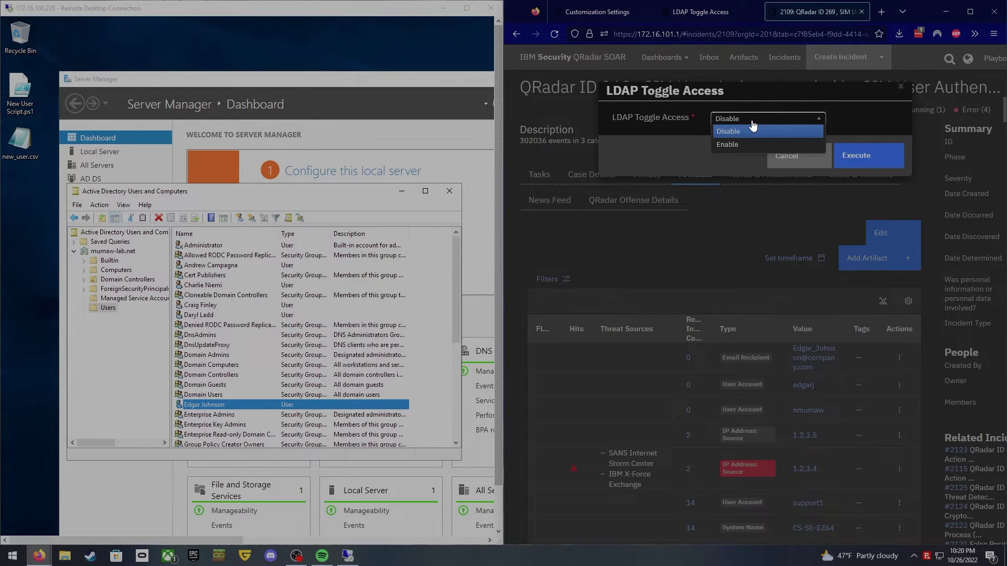
Step: Refresh the Users container in Active Directory Users and Computers and check the account state of the targeted user
{"action": "left_click", "coordinate": [432, 262]}
{"action": "right_click", "coordinate": [429, 301]}
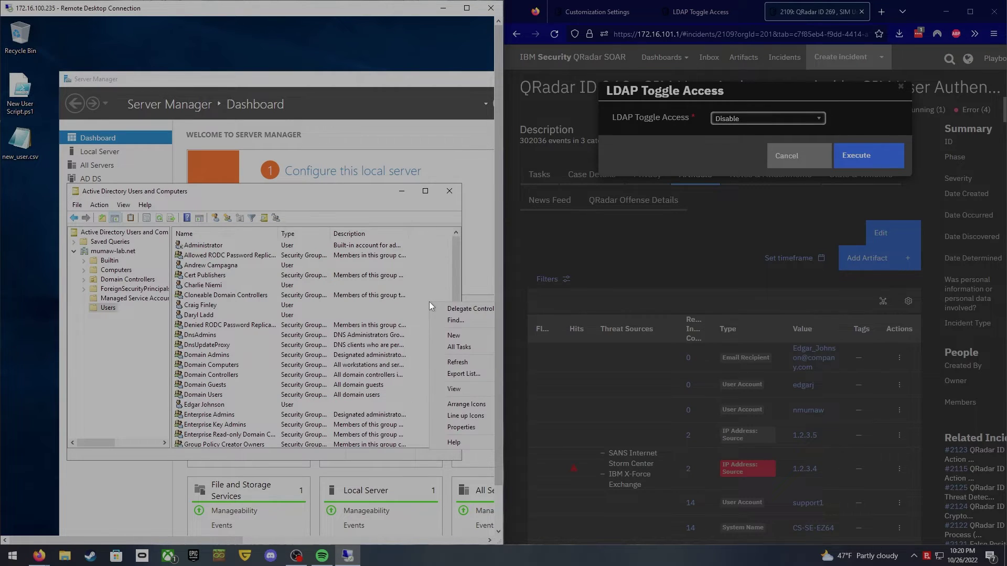
{"action": "left_click", "coordinate": [468, 361]}
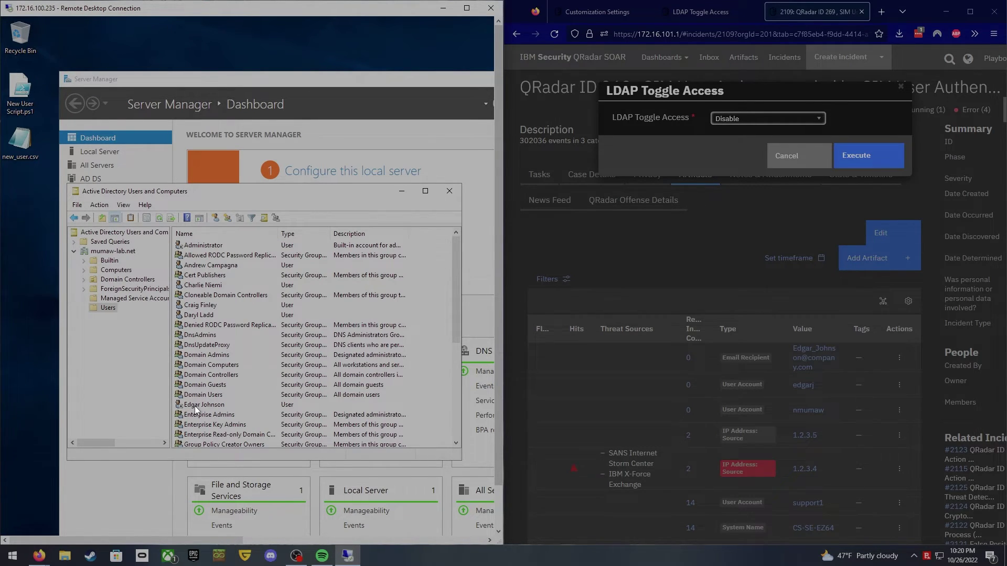
{"action": "right_click", "coordinate": [194, 407]}
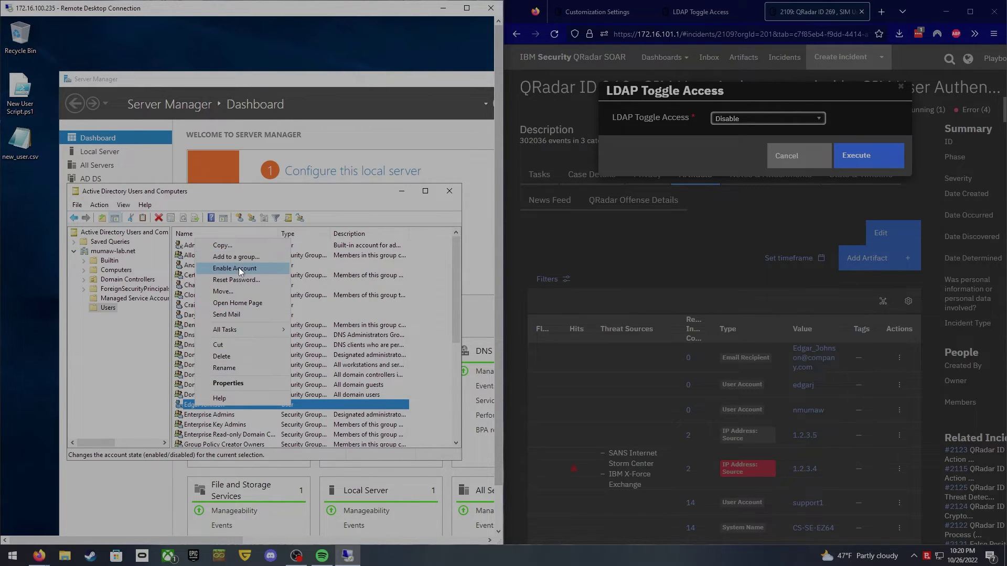
{"action": "left_click", "coordinate": [439, 286]}
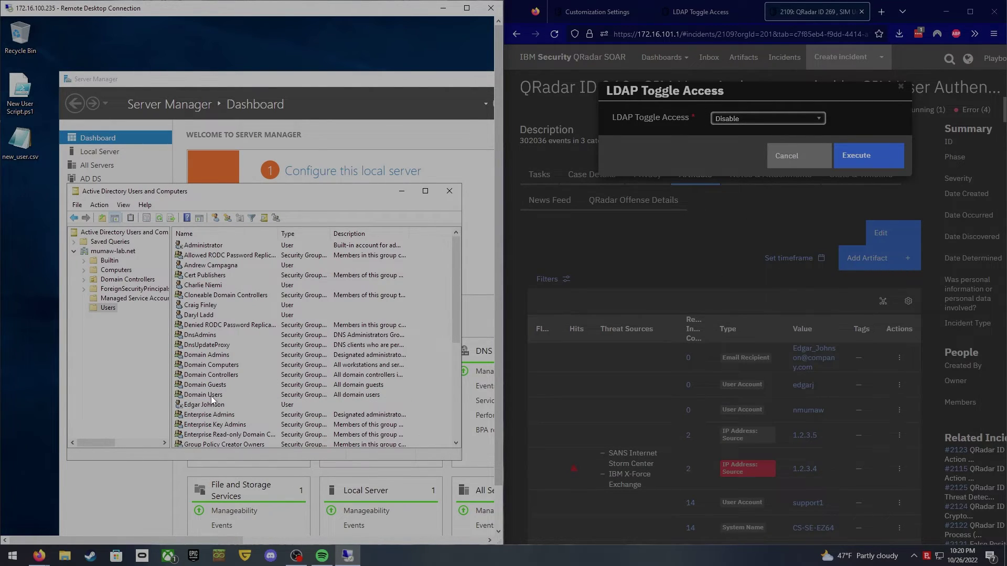
Step: Set LDAP Toggle Access to Enable and execute it on the User Account artifact
{"action": "left_click", "coordinate": [766, 125]}
{"action": "left_click", "coordinate": [736, 143]}
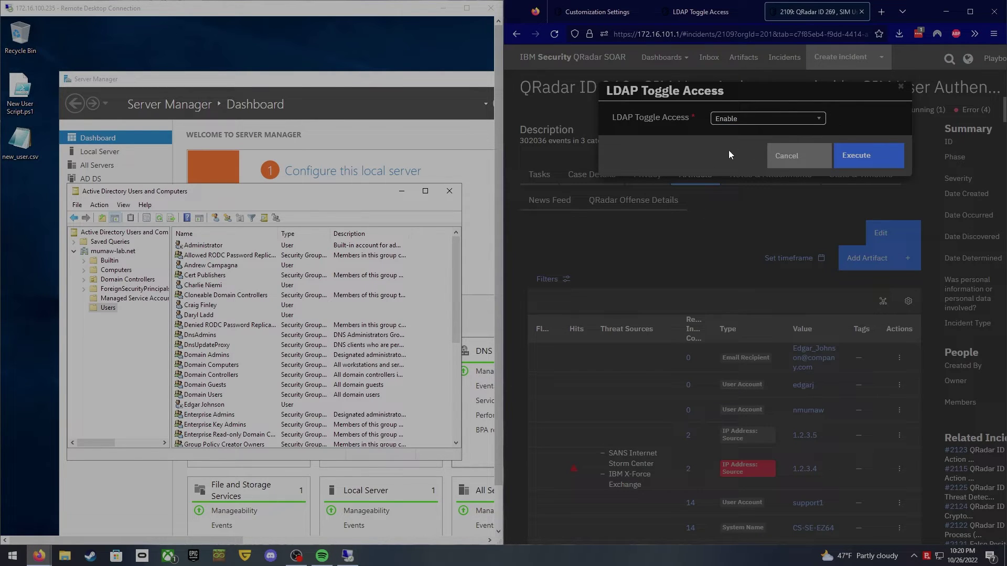
{"action": "left_click", "coordinate": [862, 156]}
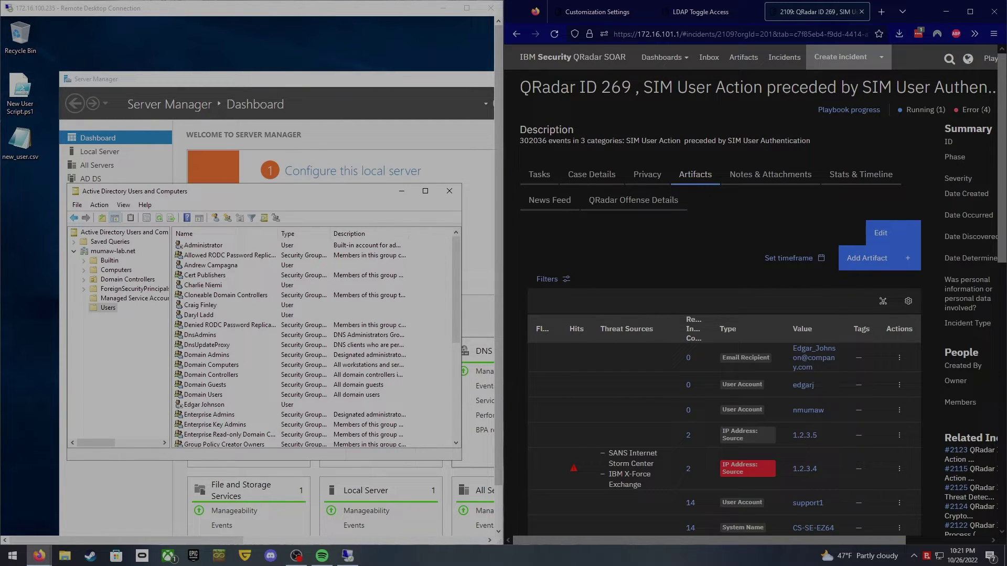
Step: Check the newest LDAP Utilities: Toggle Access note on the incident for its status and DN
{"action": "left_click", "coordinate": [765, 177]}
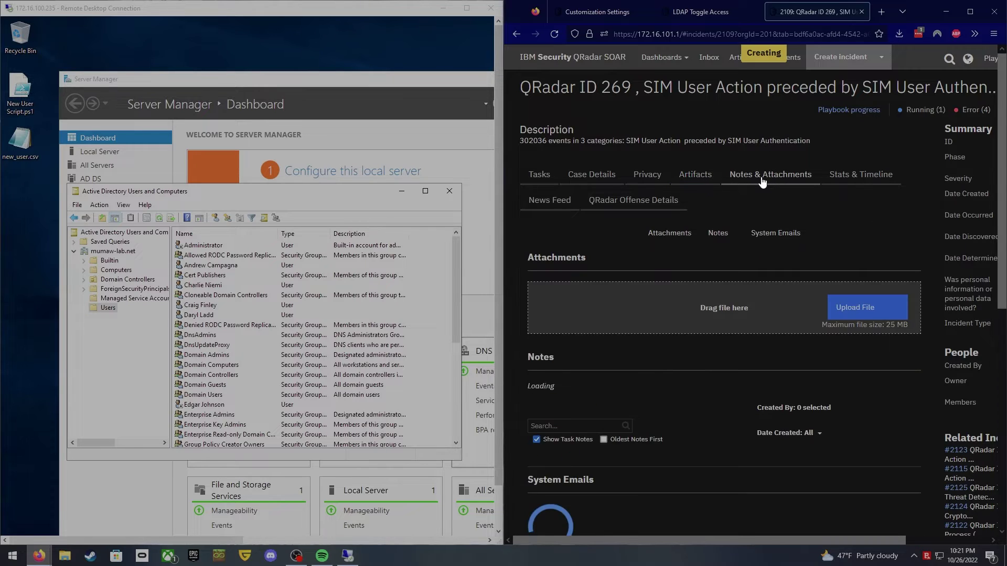
{"action": "scroll", "coordinate": [741, 257], "scroll_direction": "down", "scroll_amount": 5}
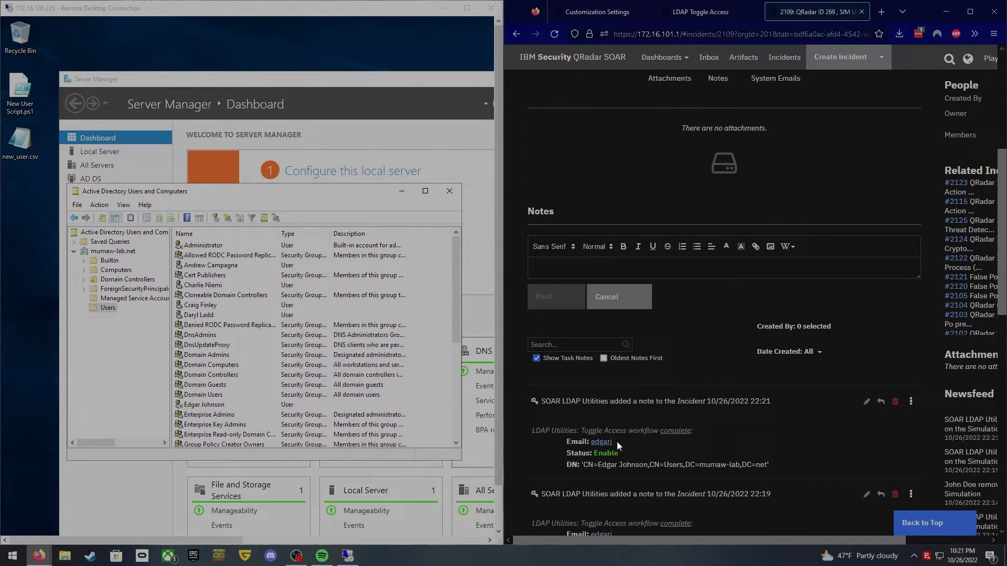
{"action": "triple_click", "coordinate": [608, 453]}
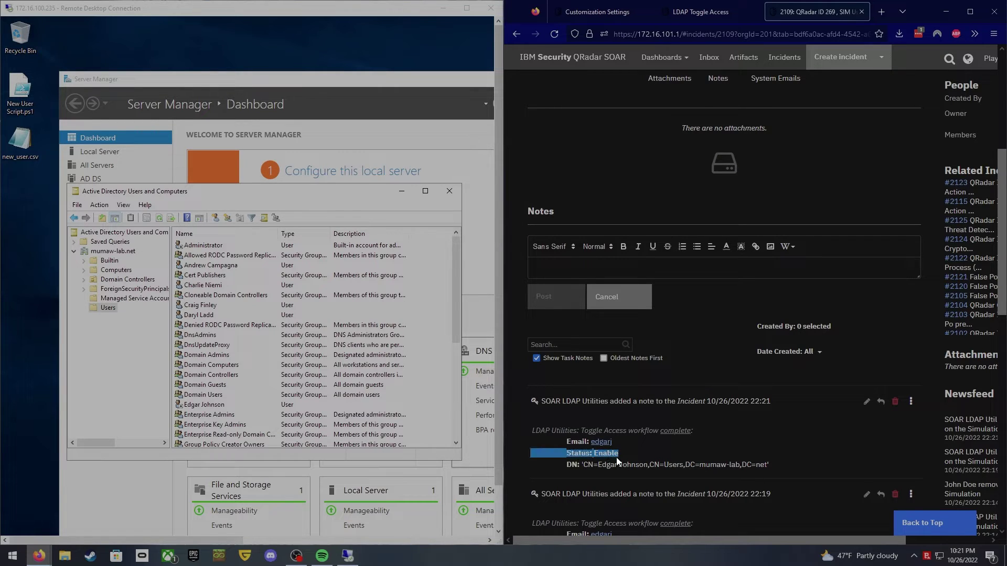
{"action": "left_click", "coordinate": [615, 463]}
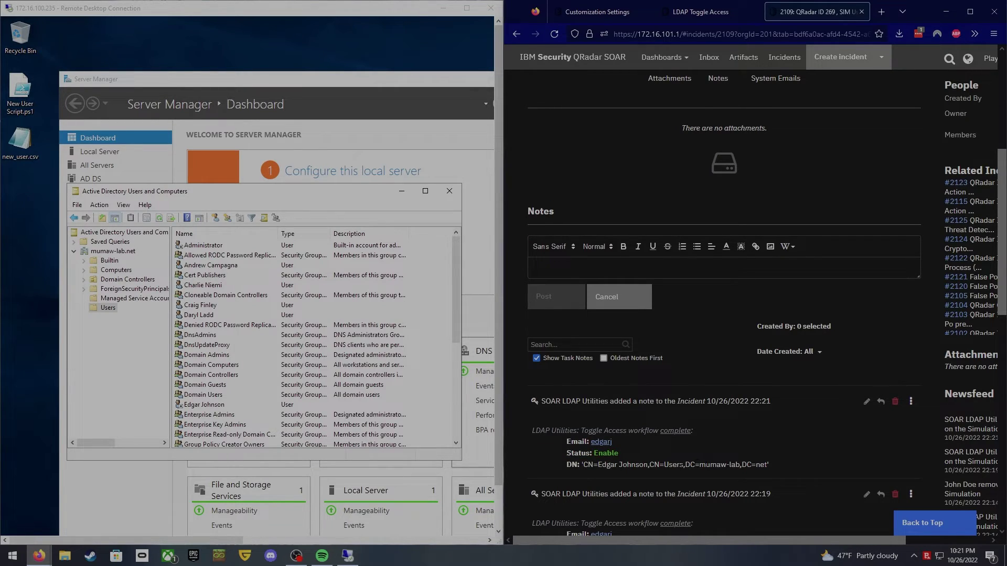
{"action": "triple_click", "coordinate": [682, 465]}
{"action": "left_click", "coordinate": [682, 464]}
Step: Refresh the Active Directory user list and check the user's available account actions to verify re-enabling, without changing the account
{"action": "right_click", "coordinate": [432, 320]}
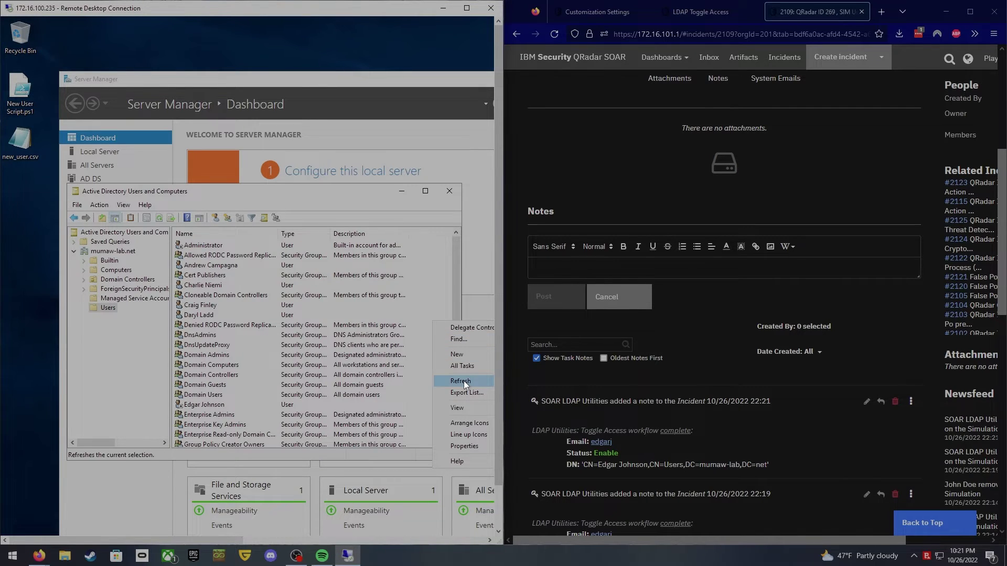
{"action": "left_click", "coordinate": [463, 380]}
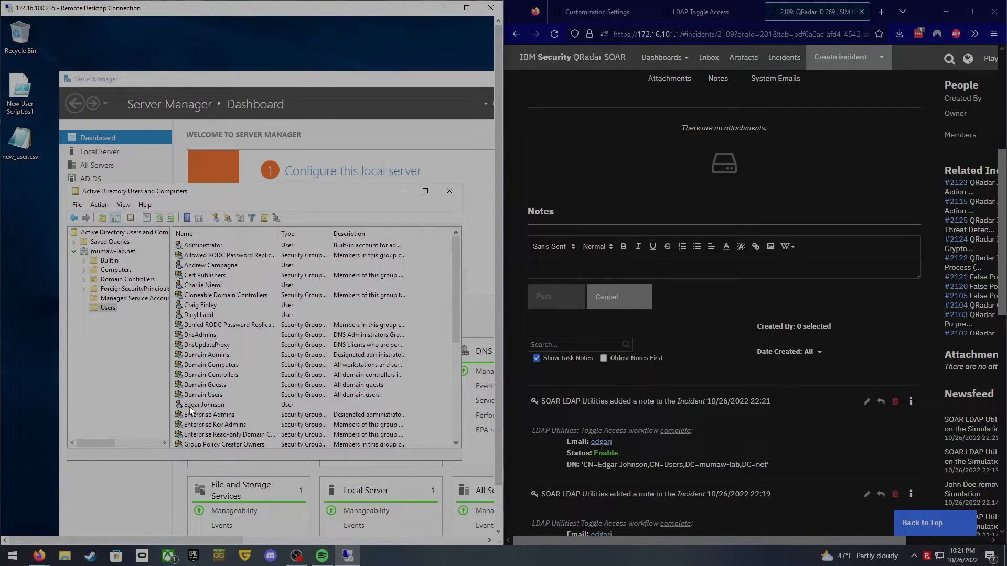
{"action": "left_click", "coordinate": [198, 405]}
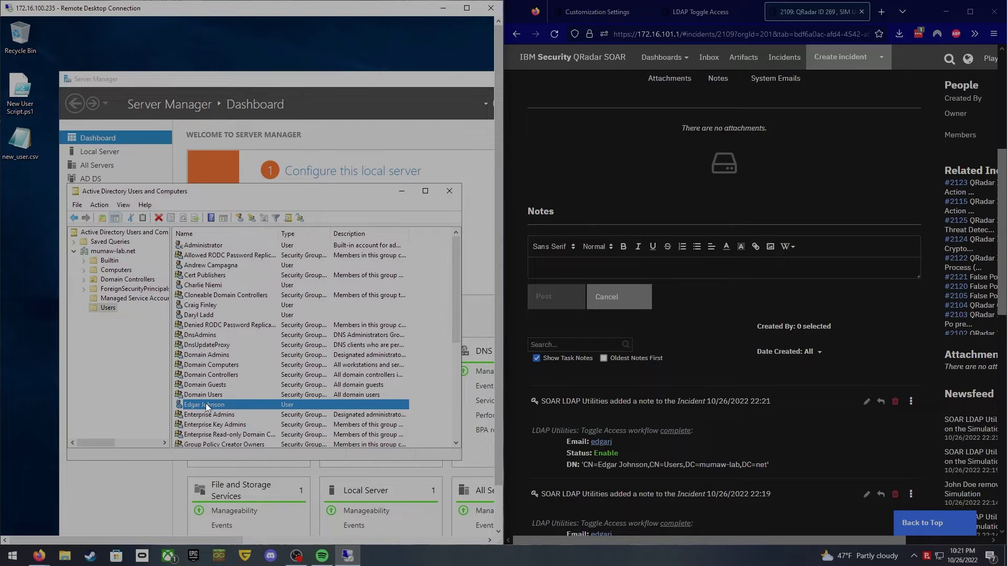
{"action": "right_click", "coordinate": [205, 405]}
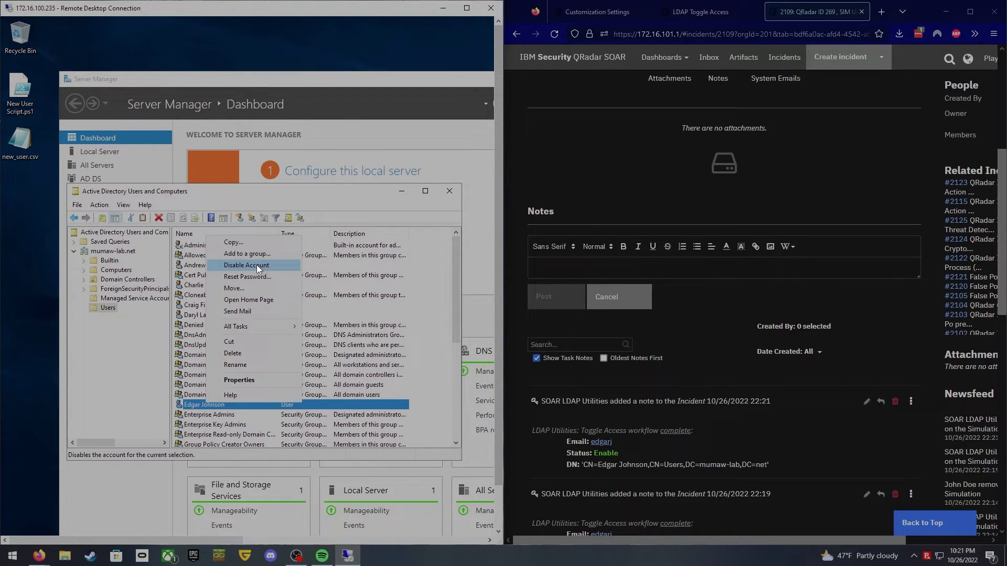
{"action": "left_click", "coordinate": [432, 365]}
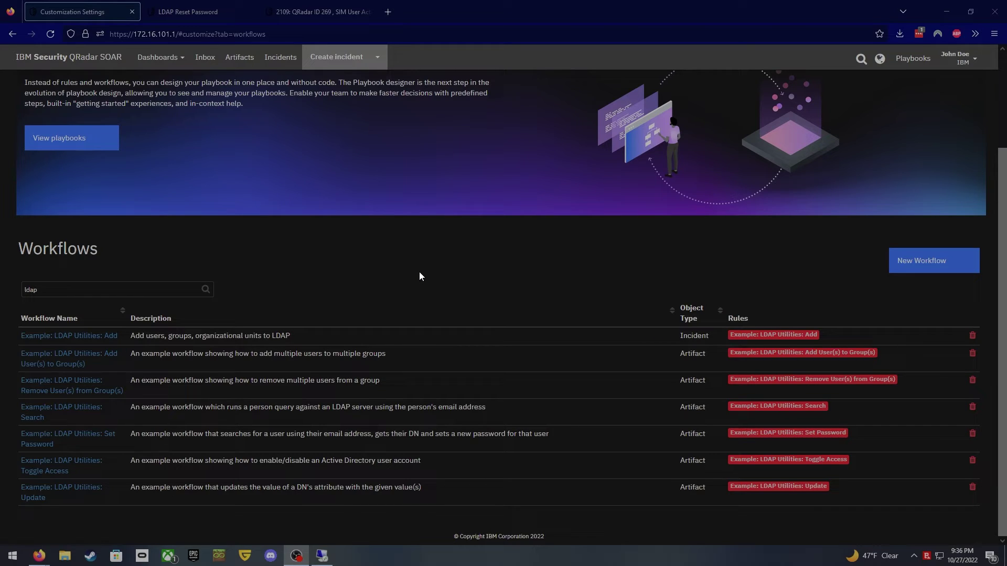
Step: Review the Example: LDAP Utilities: Set Password workflow and the LDAP Reset Password playbook's flow, activation form elements and artifact type condition
{"action": "left_click", "coordinate": [90, 434]}
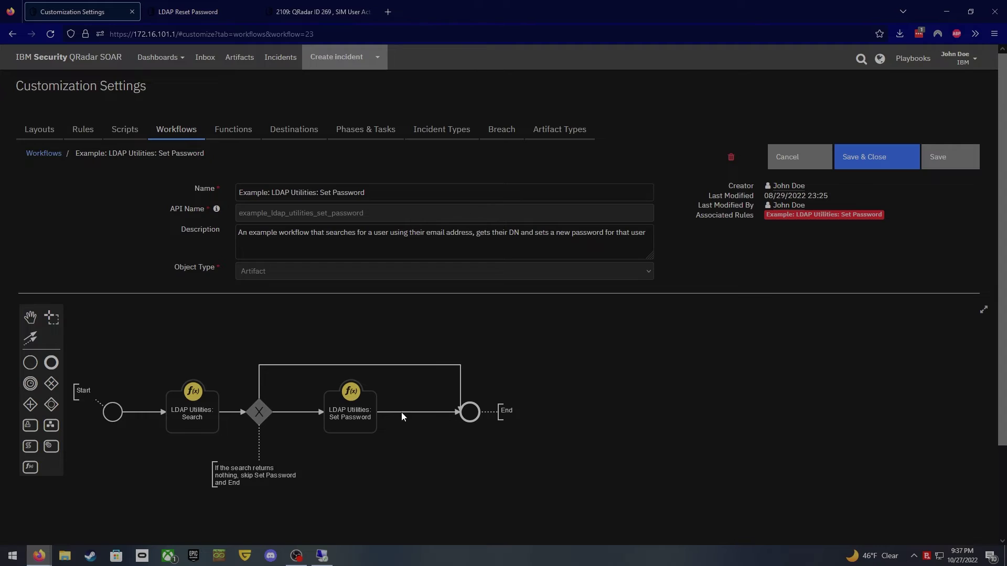
{"action": "left_click", "coordinate": [212, 18]}
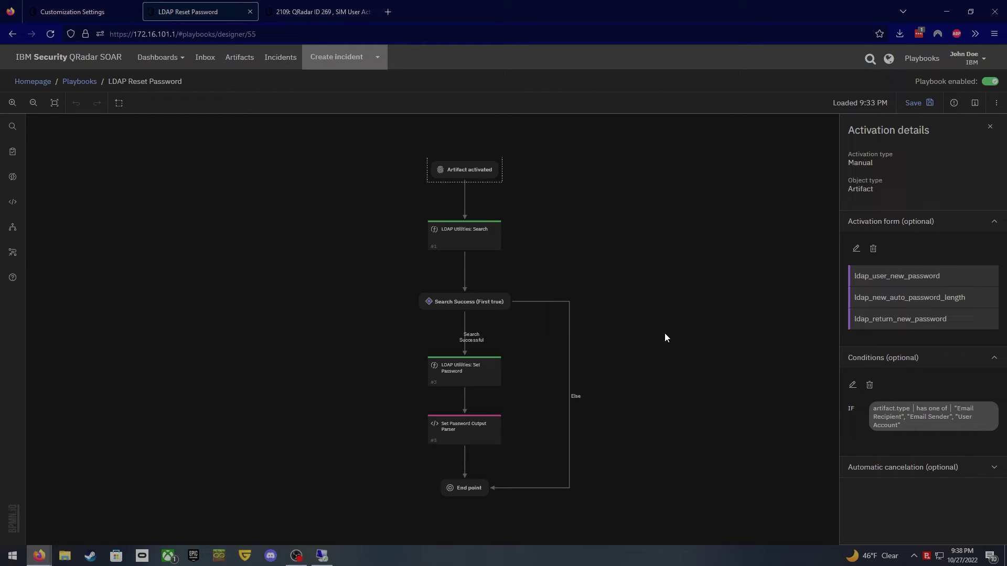
{"action": "mouse_move", "coordinate": [470, 174]}
{"action": "mouse_move", "coordinate": [906, 280]}
{"action": "mouse_move", "coordinate": [917, 322]}
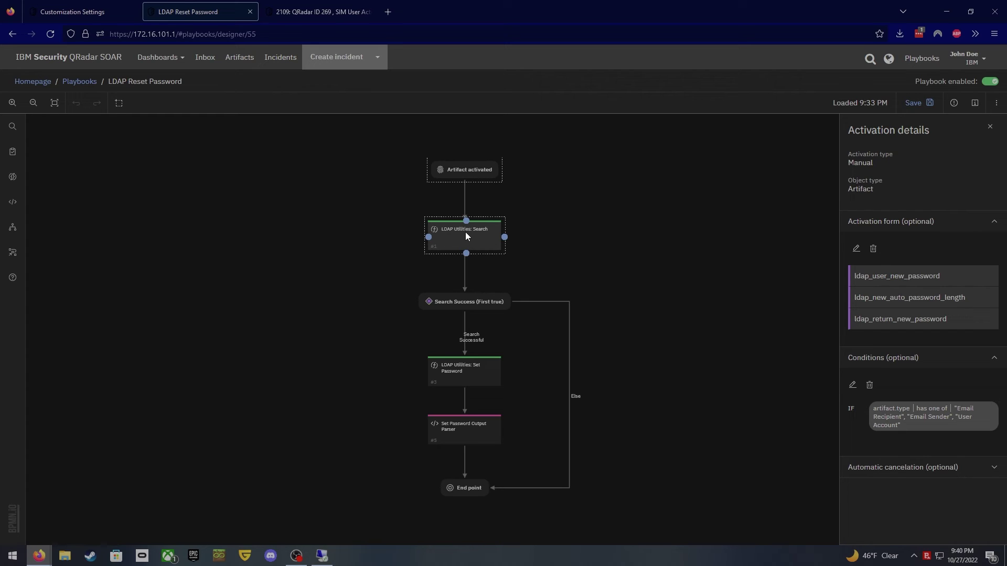
{"action": "left_click", "coordinate": [457, 303]}
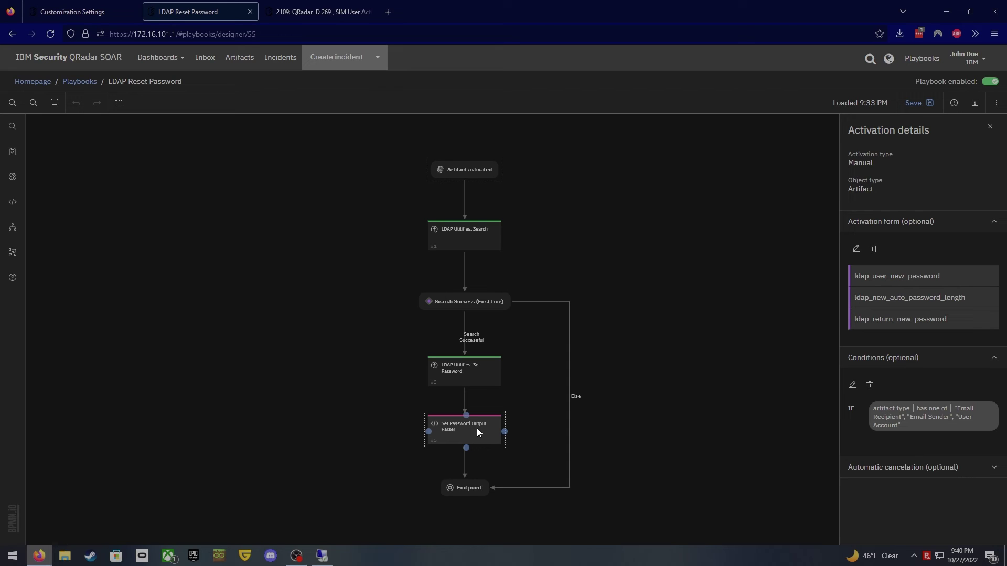
{"action": "left_click", "coordinate": [924, 317]}
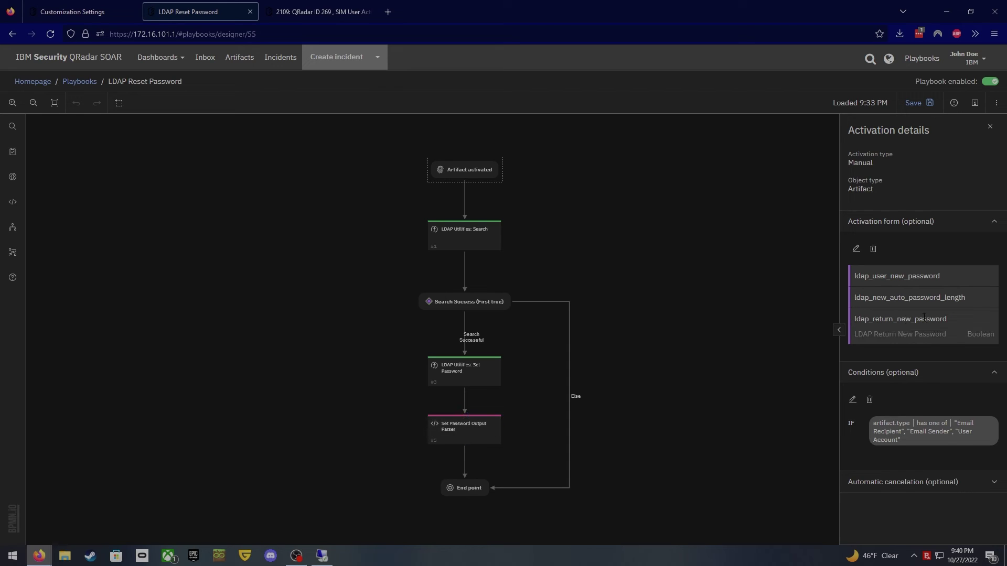
{"action": "left_click", "coordinate": [923, 332]}
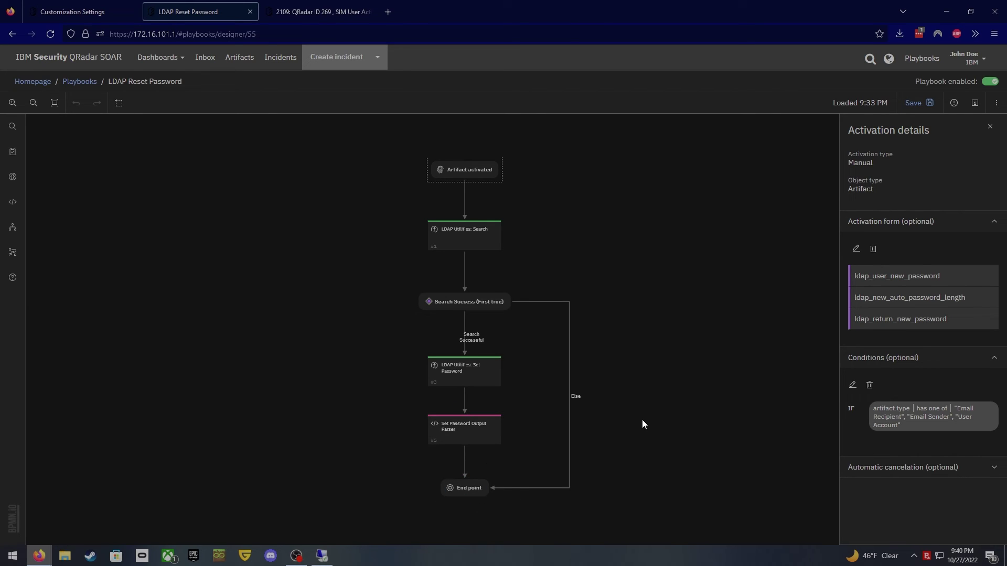
Step: Open the LDAP Reset Password form for the user's User Account artifact in incident 2109 and examine its new password and length fields
{"action": "left_click", "coordinate": [320, 12]}
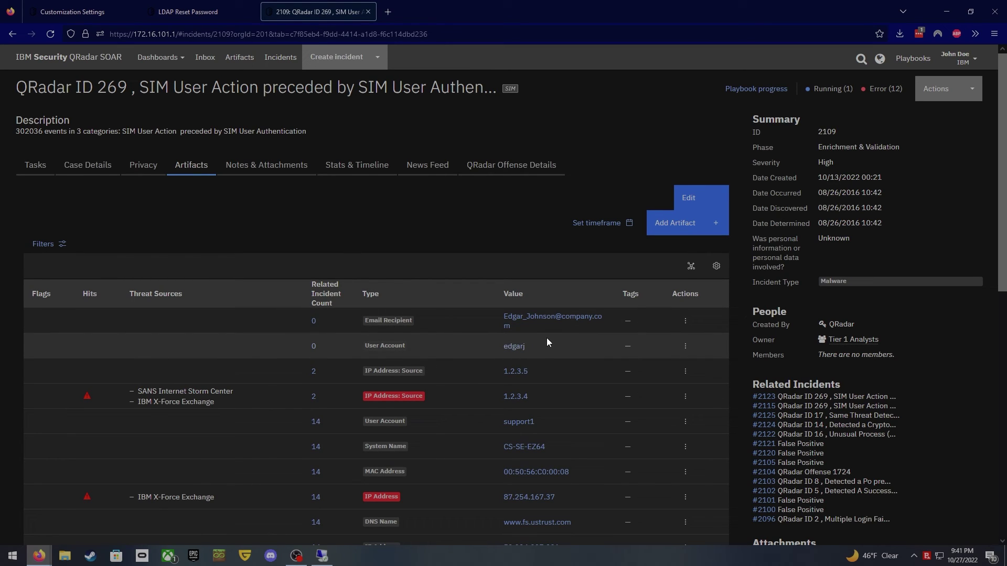
{"action": "left_click", "coordinate": [686, 348]}
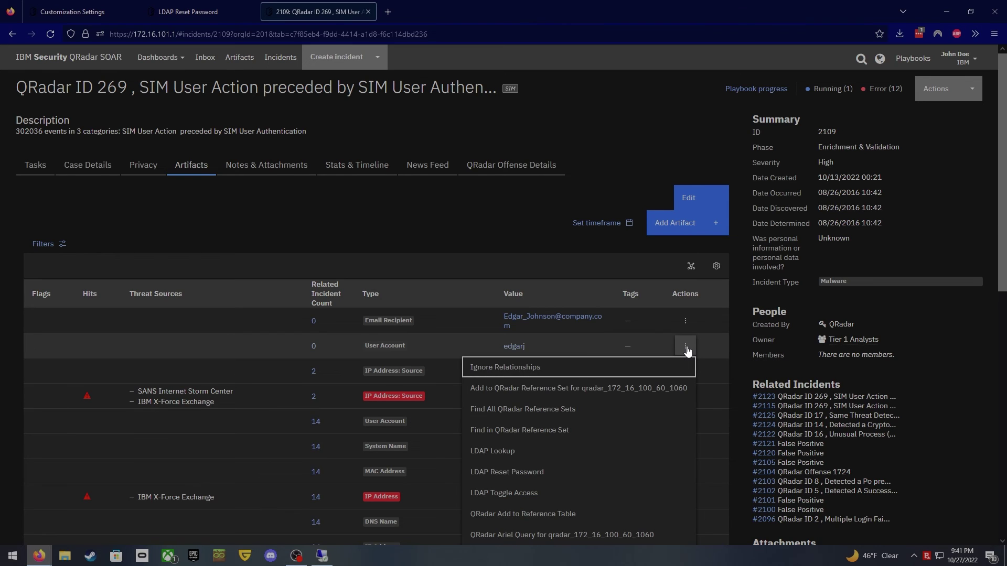
{"action": "left_click", "coordinate": [506, 474]}
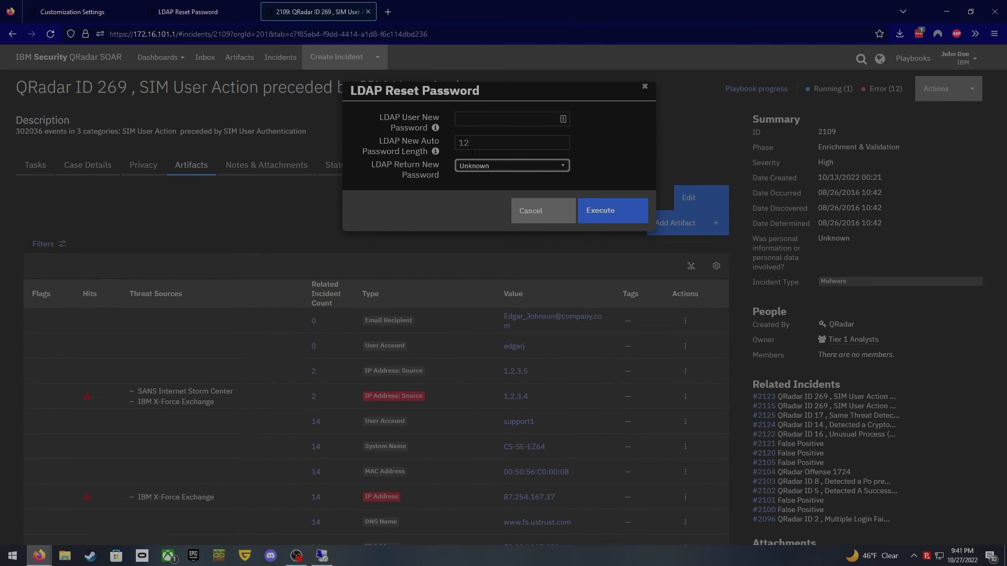
{"action": "left_click", "coordinate": [536, 112]}
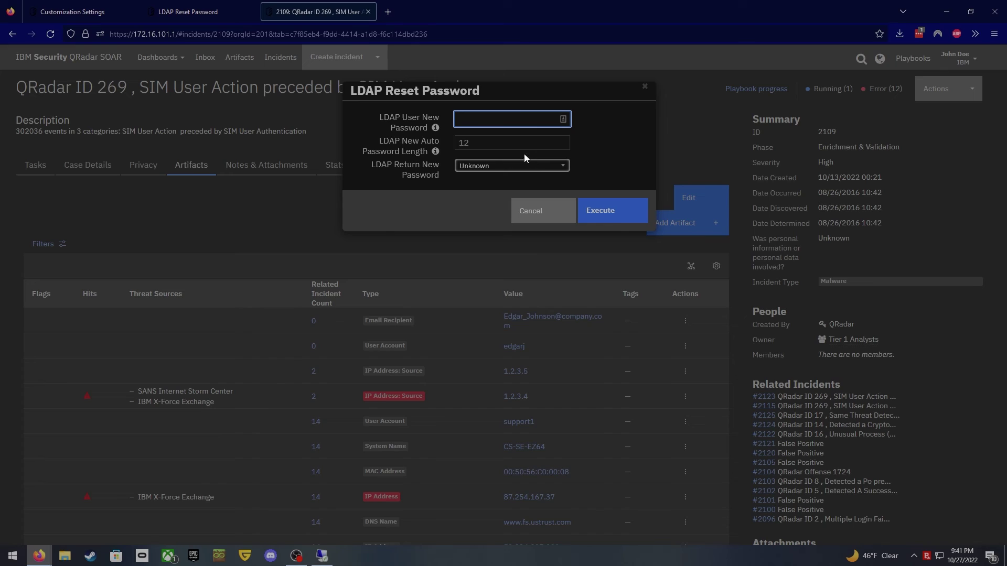
{"action": "left_click", "coordinate": [507, 144]}
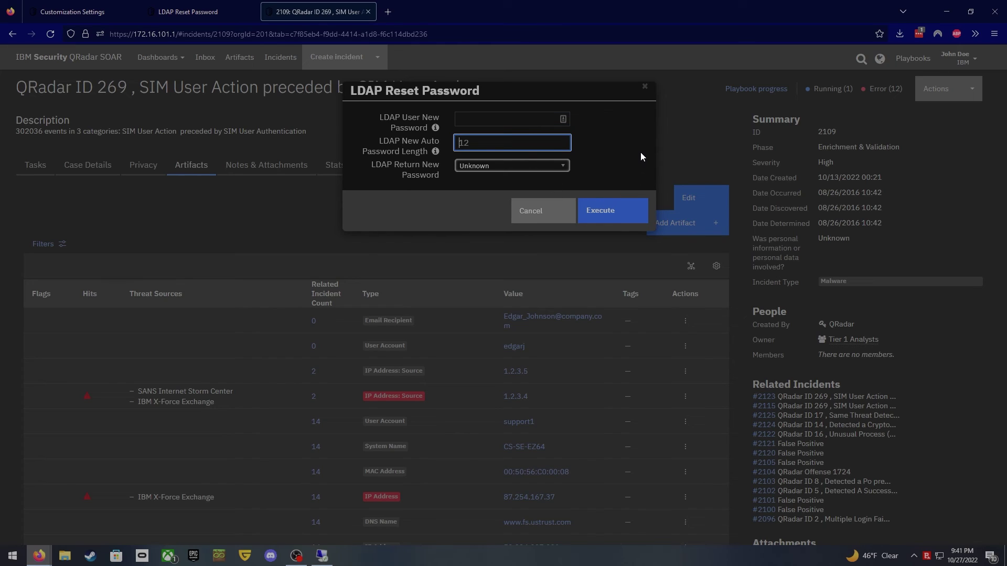
Step: In the LDAP Reset Password form, set LDAP Return New Password to No and LDAP New Auto Password Length to 15
{"action": "left_click", "coordinate": [505, 166]}
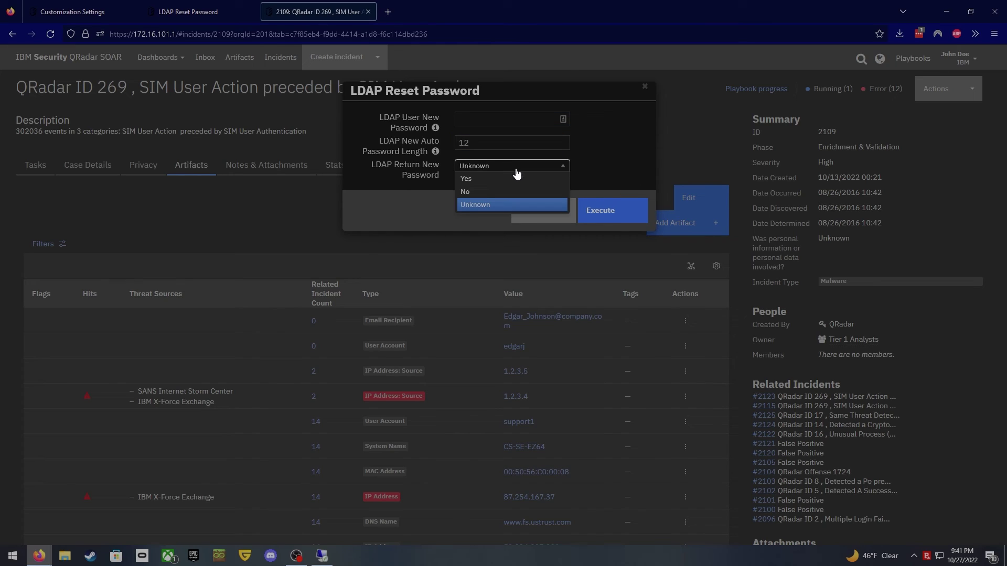
{"action": "left_click", "coordinate": [486, 192]}
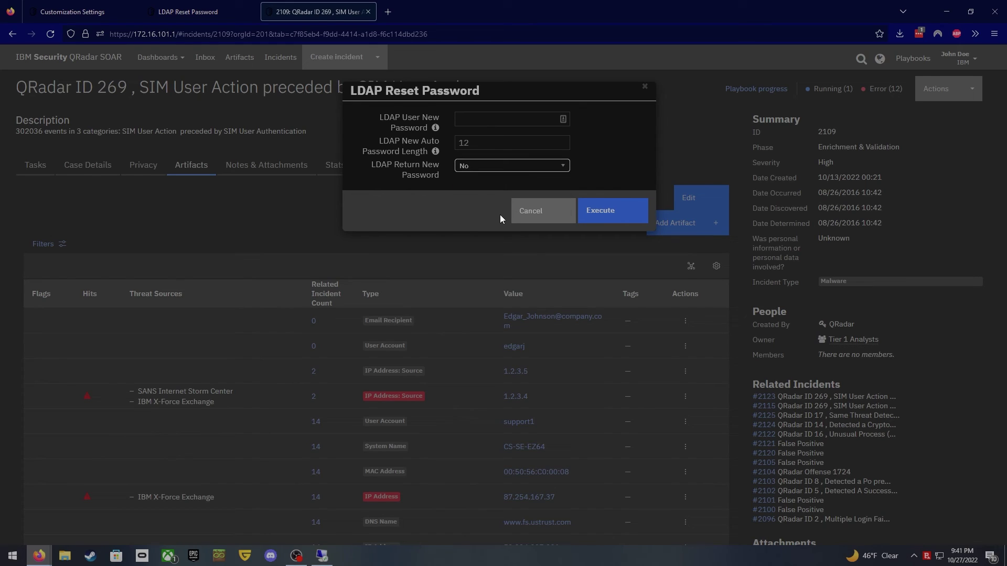
{"action": "left_click", "coordinate": [486, 143]}
{"action": "type", "text": "15"}
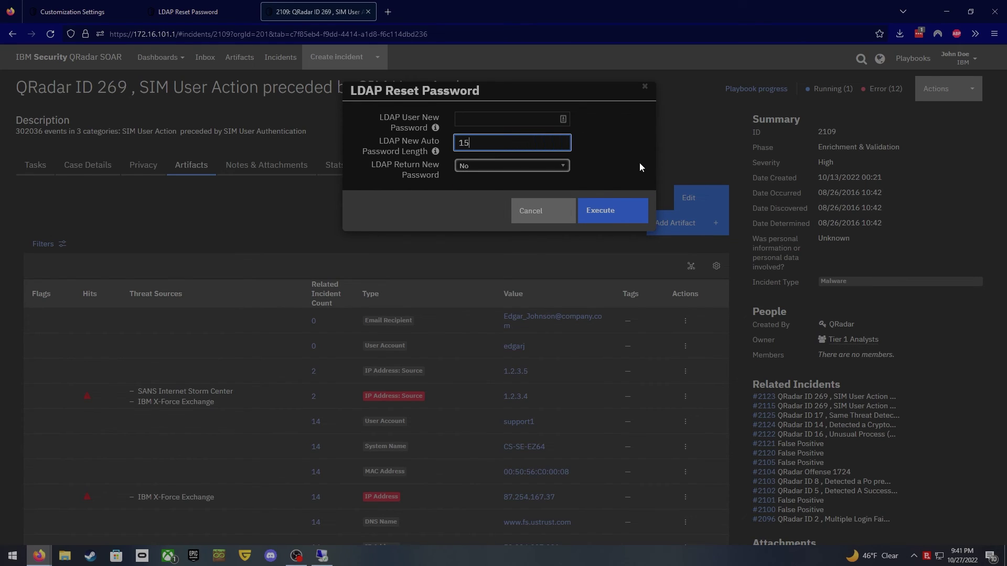
{"action": "key", "text": "ctrl+a"}
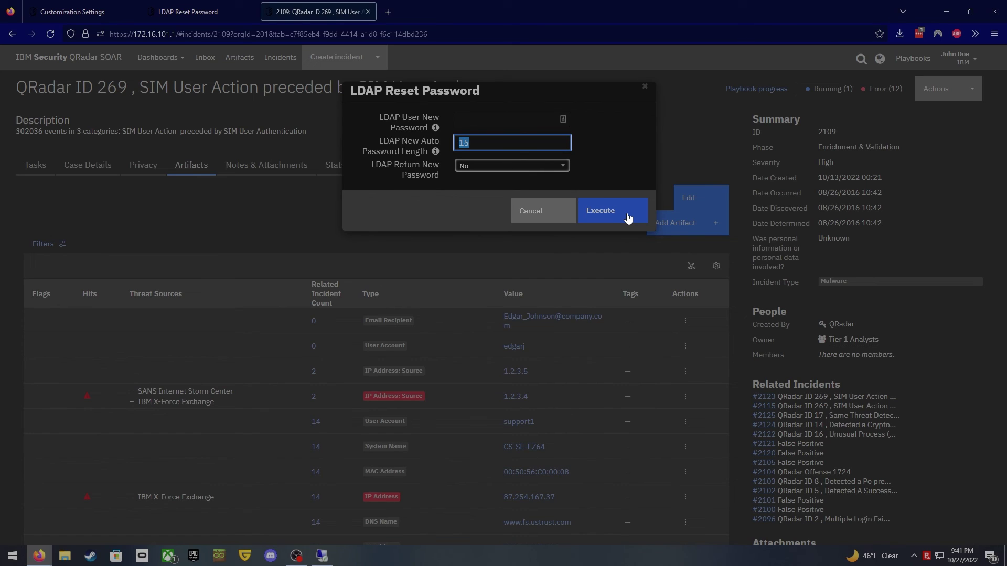
Step: Return to the LDAP Reset Password playbook's design
{"action": "left_click", "coordinate": [191, 11]}
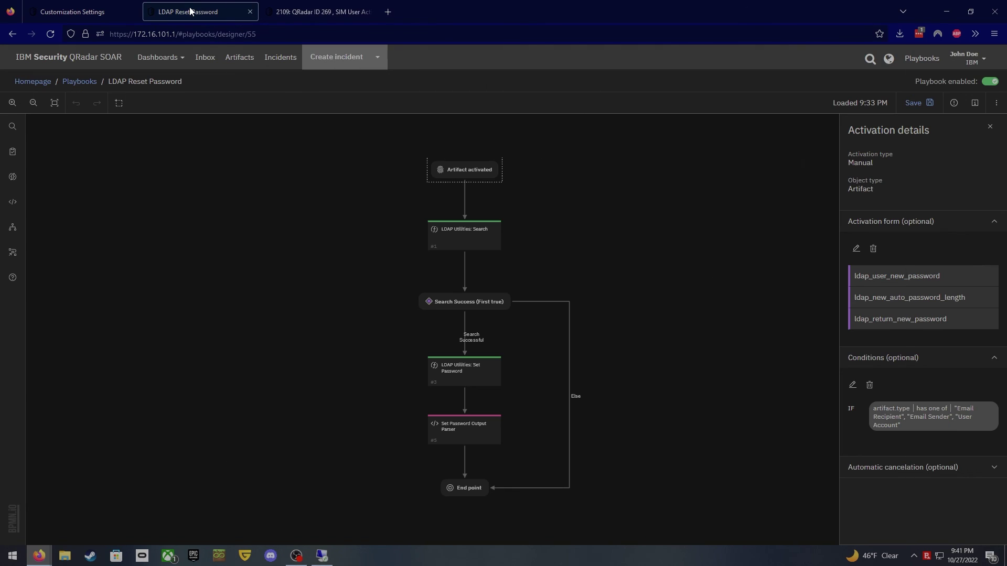